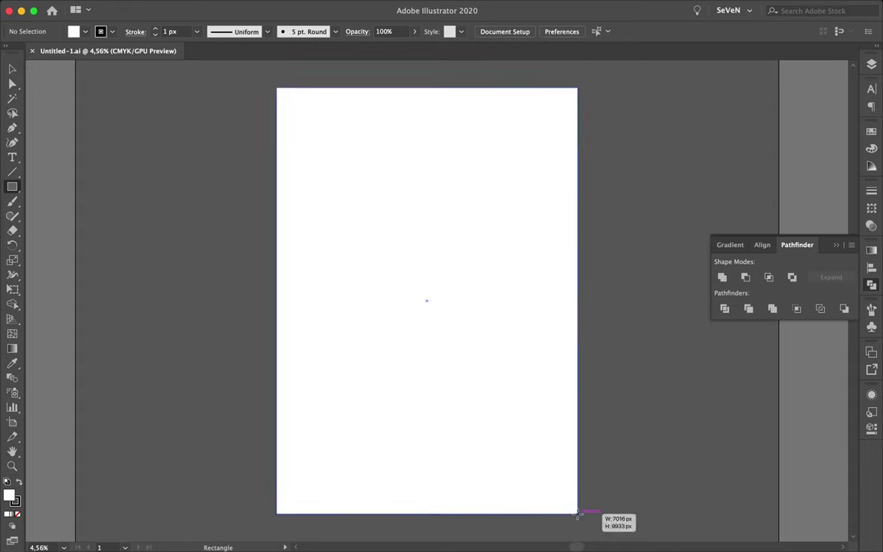
Split the page-sized rectangle into a 21 by 21 grid.
mouse_move(181, 3)
left_click(151, 7)
mouse_move(195, 279)
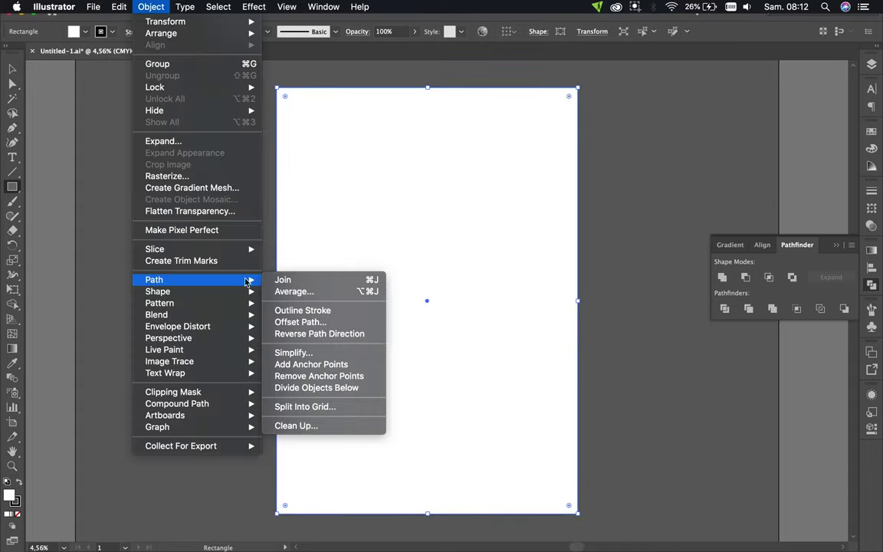
left_click(316, 407)
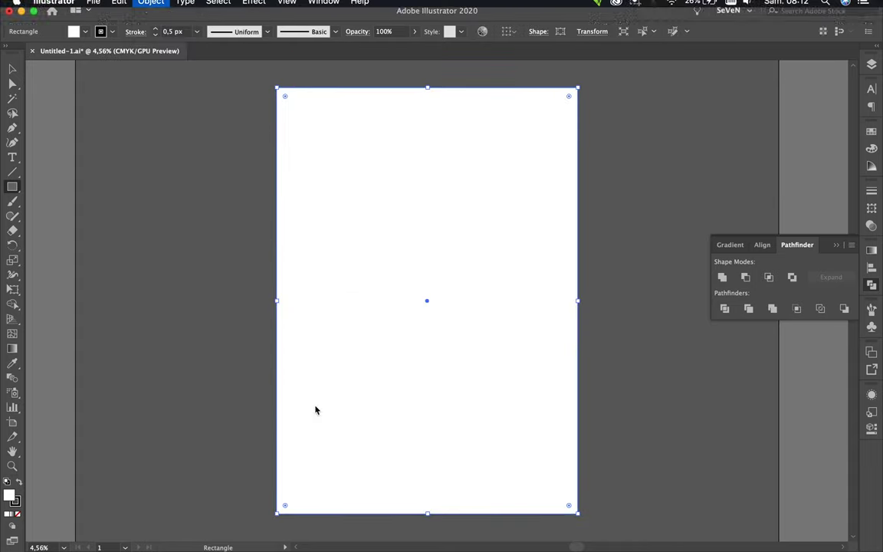
left_click(787, 259)
type("21")
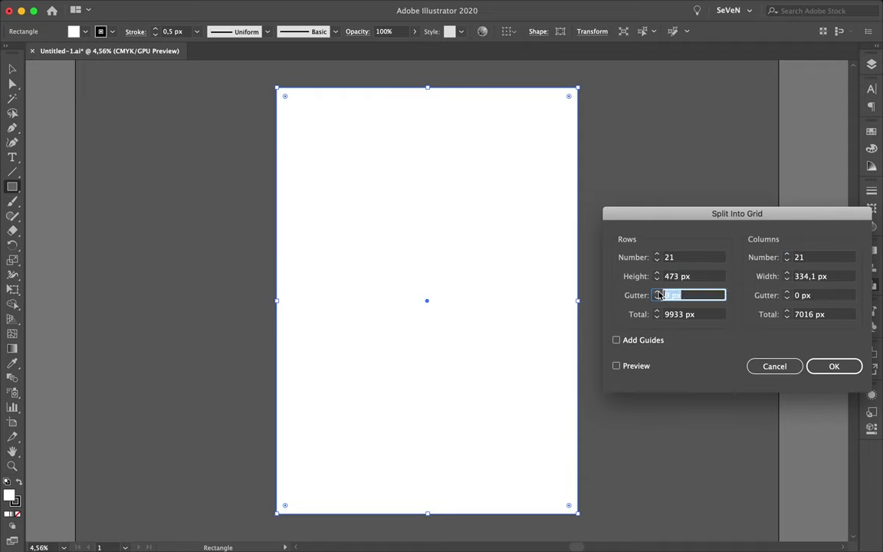
left_click(616, 366)
key("Return")
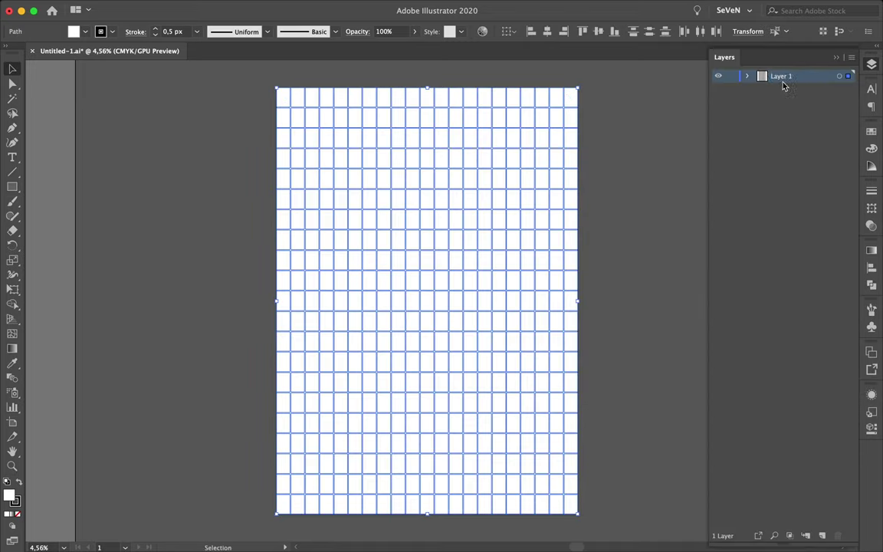
Frame the artboard with white mask strips along the top, bottom and both sides.
scroll(433, 159, "down", 2)
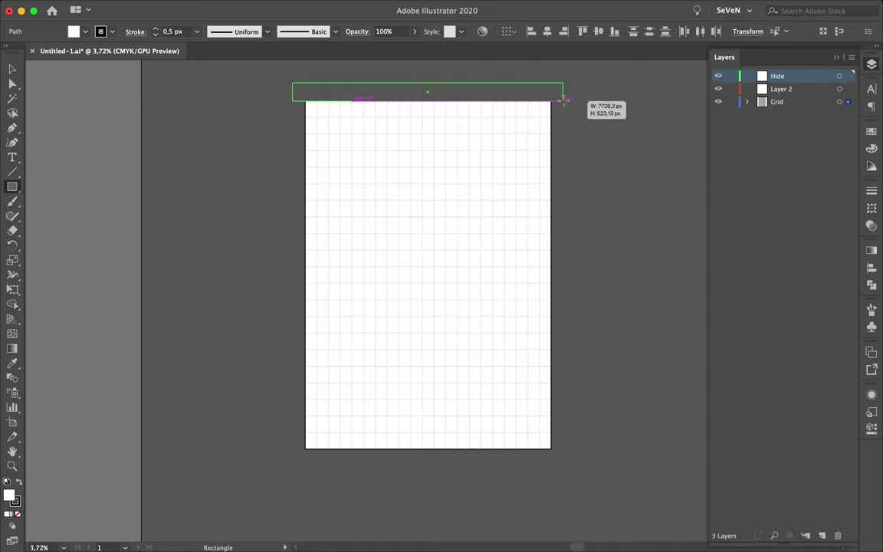
left_click_drag(291, 83, 563, 101)
left_click_drag(412, 93, 424, 459)
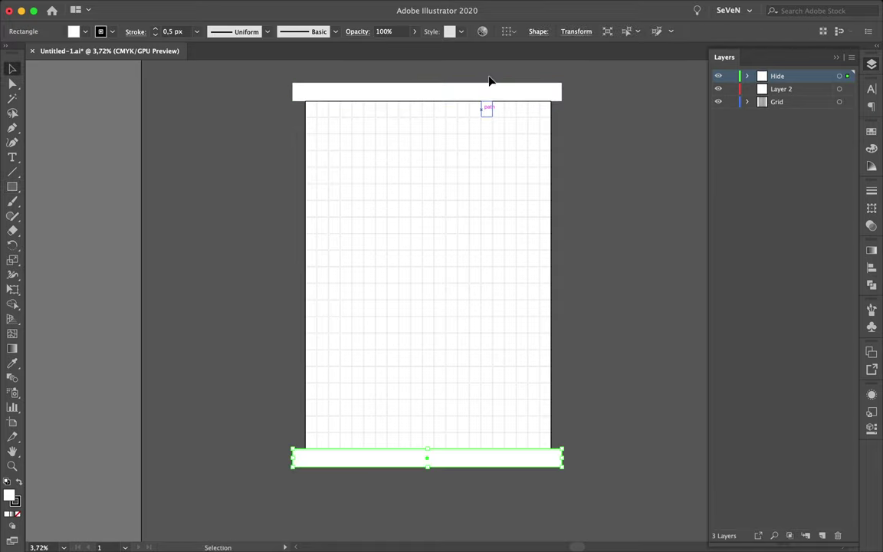
key("ctrl+a")
key("m")
mouse_move(577, 77)
left_mouse_down()
mouse_move(557, 302)
mouse_move(562, 463)
left_mouse_up()
left_click_drag(306, 80, 278, 459)
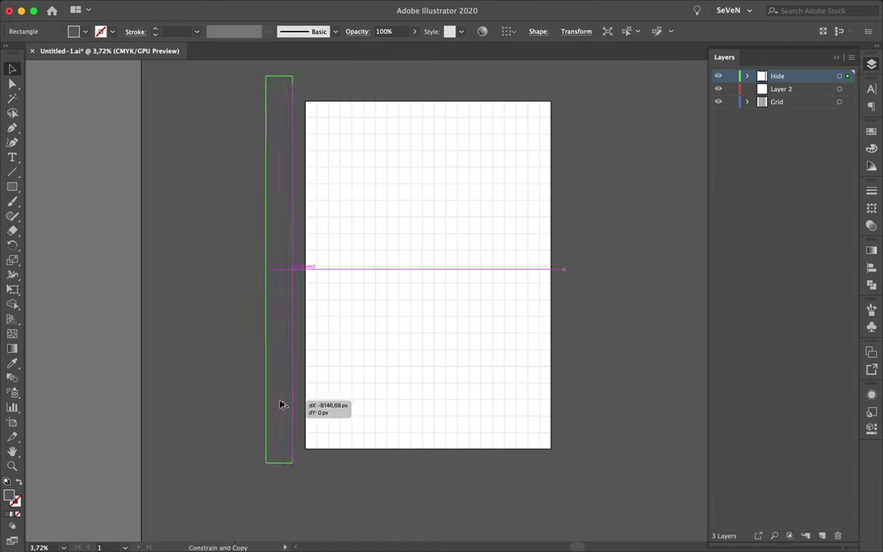
scroll(473, 132, "up", 2)
scroll(472, 133, "up", 1)
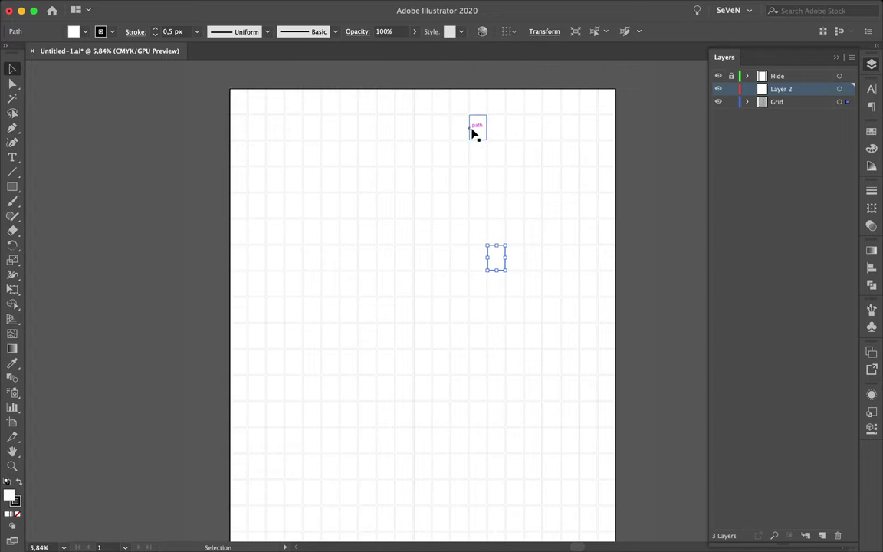
Draw a small rectangle near the top, a circle at upper right and a star below it.
scroll(379, 118, "up", 2)
left_click_drag(376, 113, 400, 148)
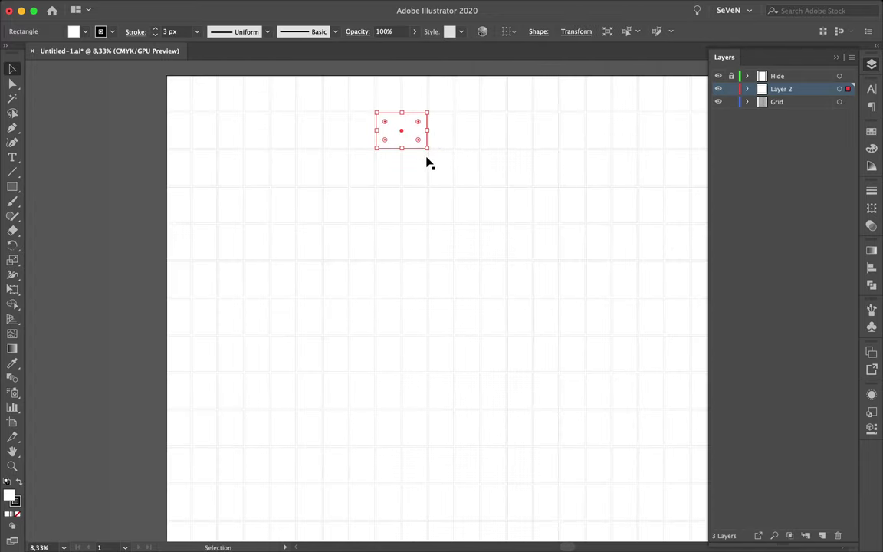
key("l")
left_click_drag(547, 293, 549, 296)
scroll(449, 280, "down", 3)
scroll(449, 280, "left", 2)
left_click_drag(12, 186, 58, 244)
left_click_drag(383, 326, 446, 355)
Set blend options to Specified Steps and blend the rectangle, circle and star.
key("v")
left_click(536, 153)
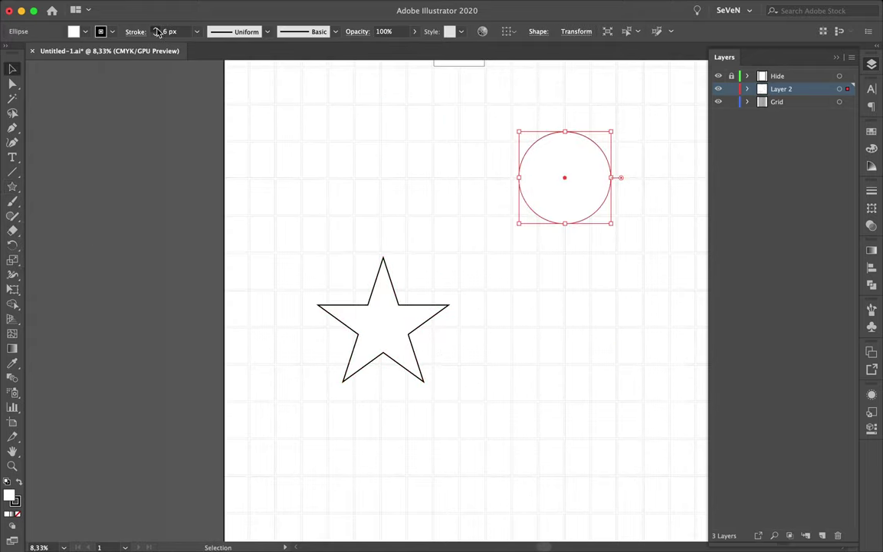
double_click(12, 377)
left_click(144, 347)
left_click(152, 373)
left_click(216, 404)
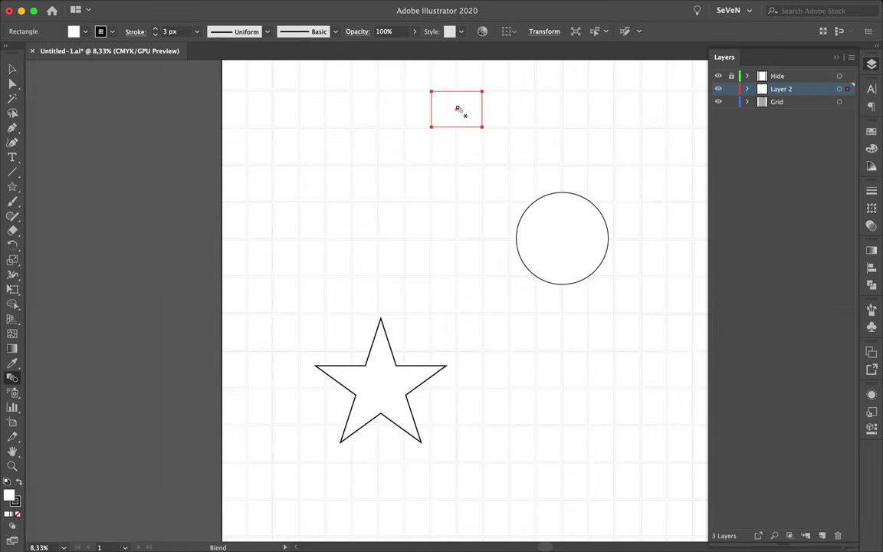
left_click(457, 109)
left_click(562, 238)
left_click(380, 387)
key("ctrl+minus")
key("m")
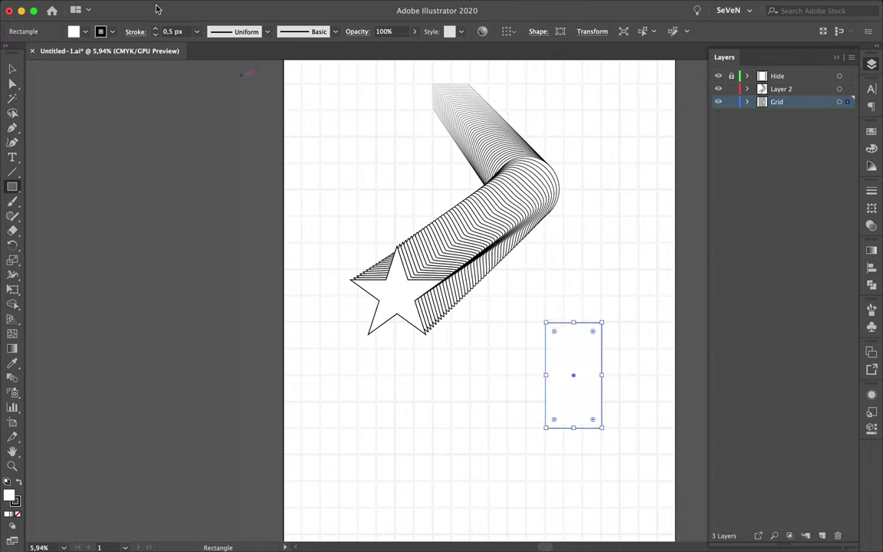
Extend the blend from the star to a new tall rectangle at lower right.
key("w")
left_click(391, 303)
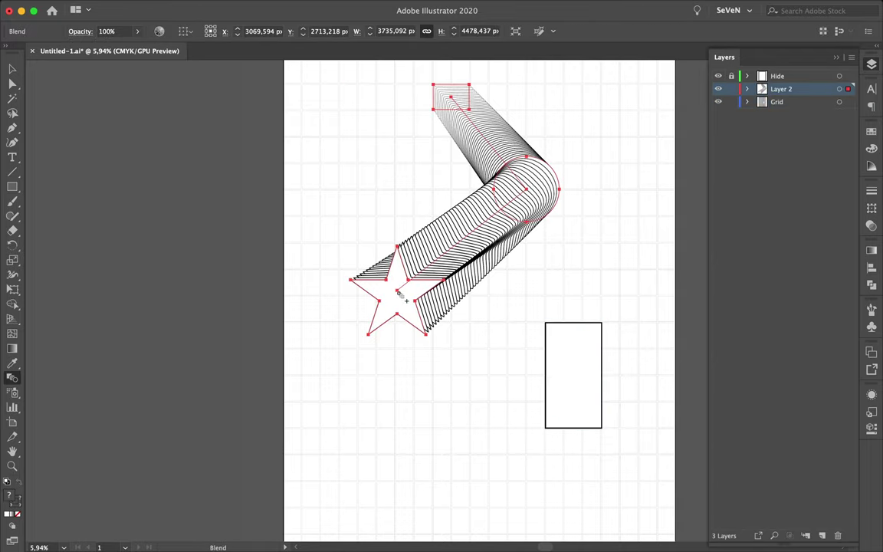
left_click(573, 375)
key("shift+c")
left_click(394, 263)
Smooth the blend spine's corners into curves to form a winding S-shaped ribbon.
left_click_drag(394, 263, 429, 243)
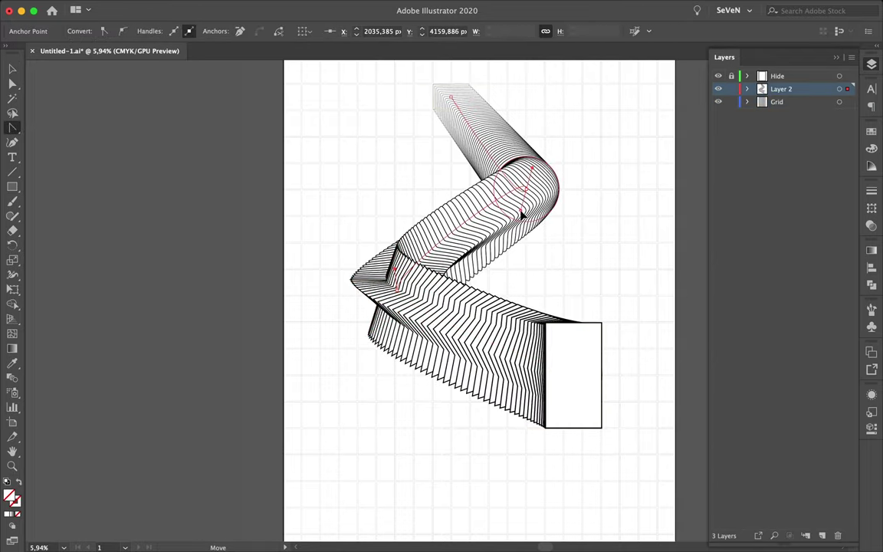
left_click_drag(528, 188, 536, 157)
mouse_move(524, 372)
left_mouse_down()
mouse_move(502, 373)
mouse_move(522, 300)
left_mouse_up()
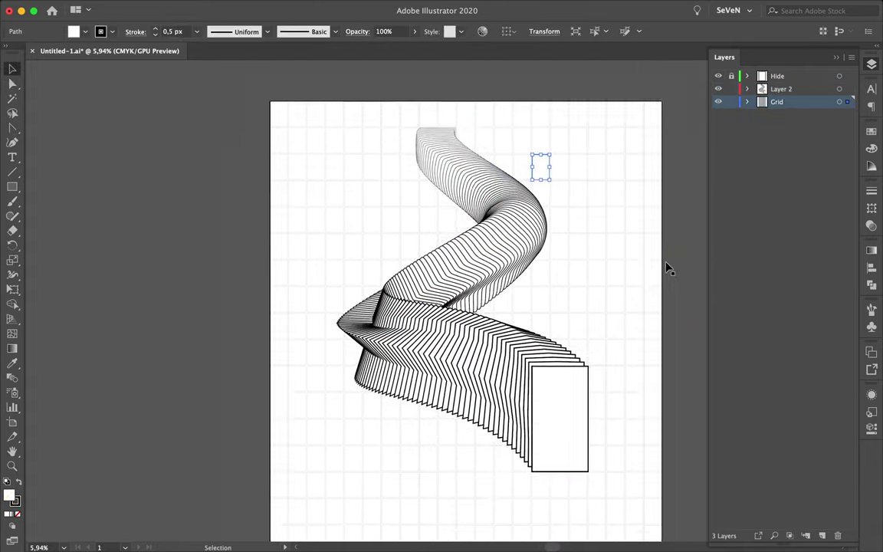
left_click(546, 335)
Move the blend's end rectangle and rotate the star counter-clockwise to twist the ribbon.
left_click_drag(546, 335, 567, 374)
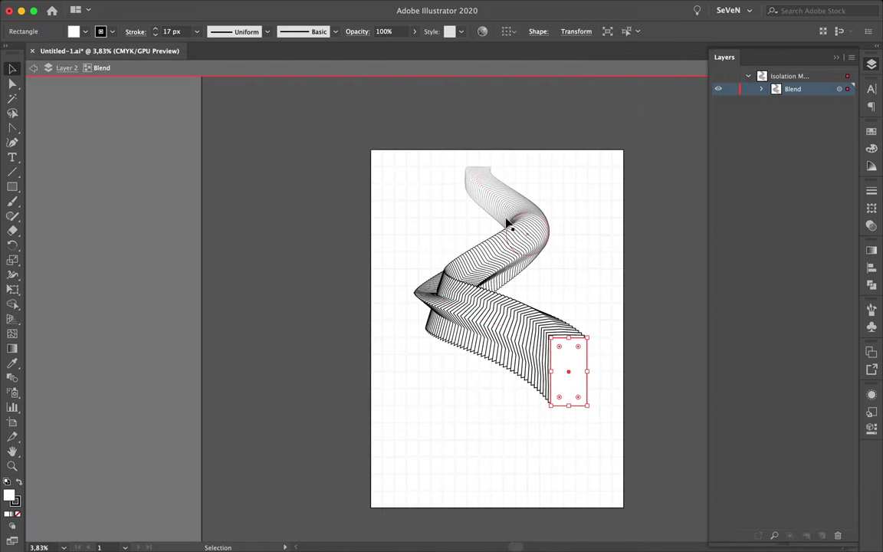
left_click(648, 355)
key("Escape")
scroll(542, 232, "up", 3)
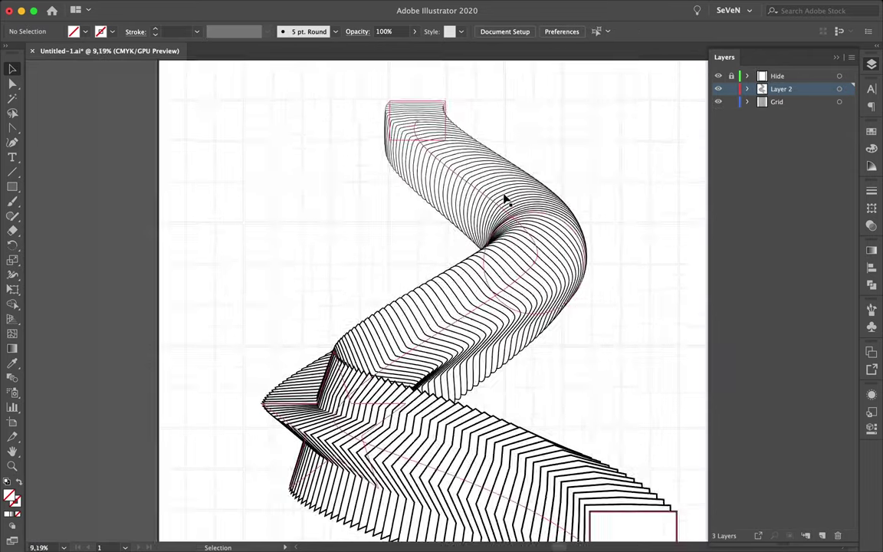
scroll(508, 197, "down", 1)
double_click(443, 374)
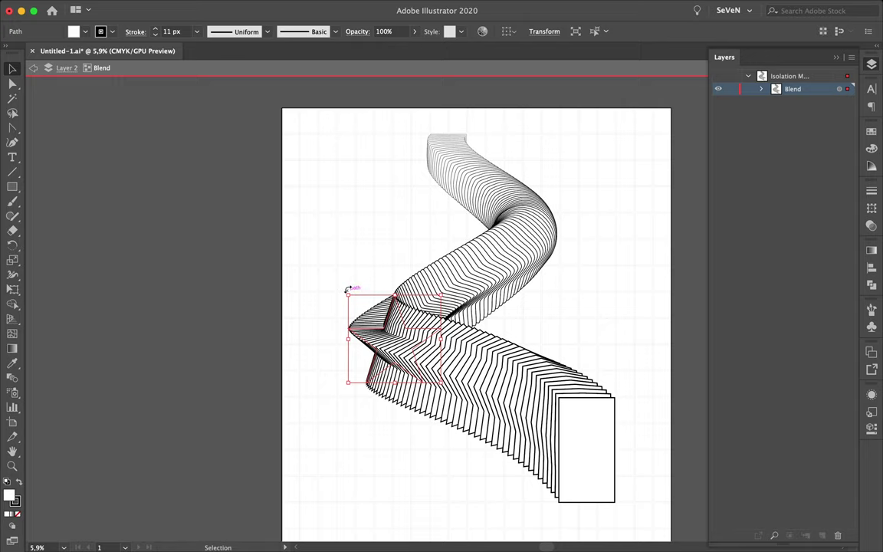
left_click_drag(347, 290, 333, 331)
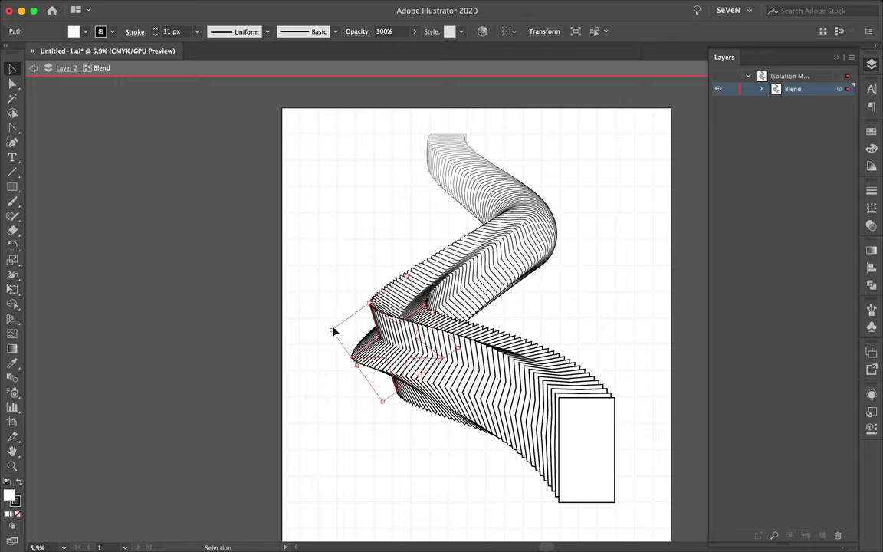
key("Escape")
Resize and stretch the small grid pieces along the top of the page.
left_click(309, 121)
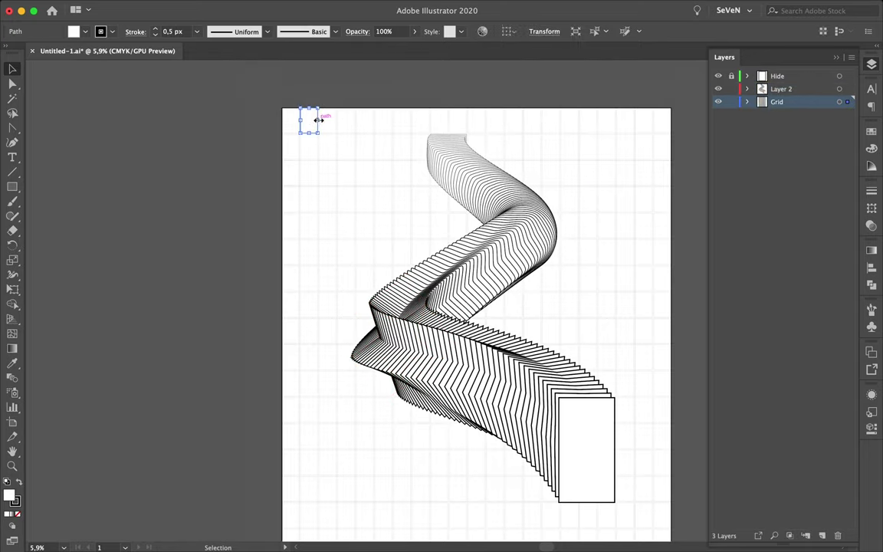
left_click_drag(653, 125, 652, 128)
scroll(652, 128, "up", 3)
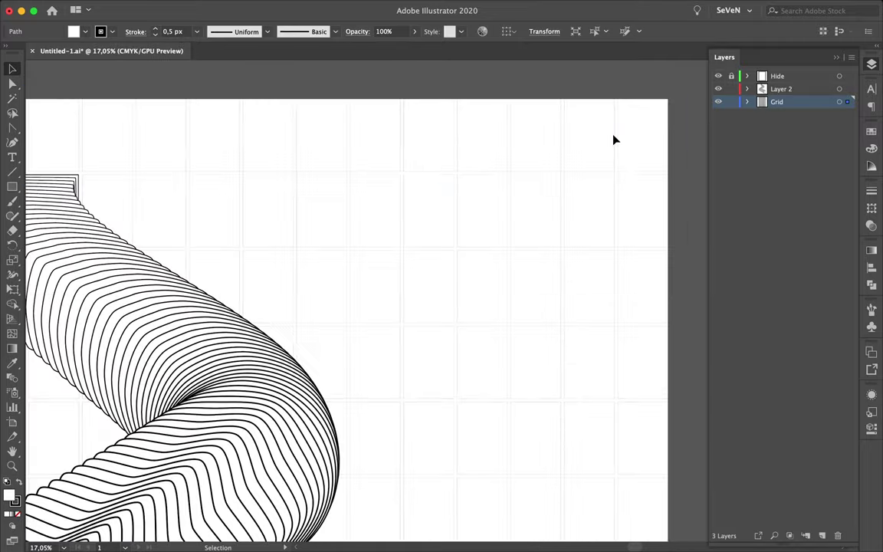
left_click_drag(498, 135, 597, 131)
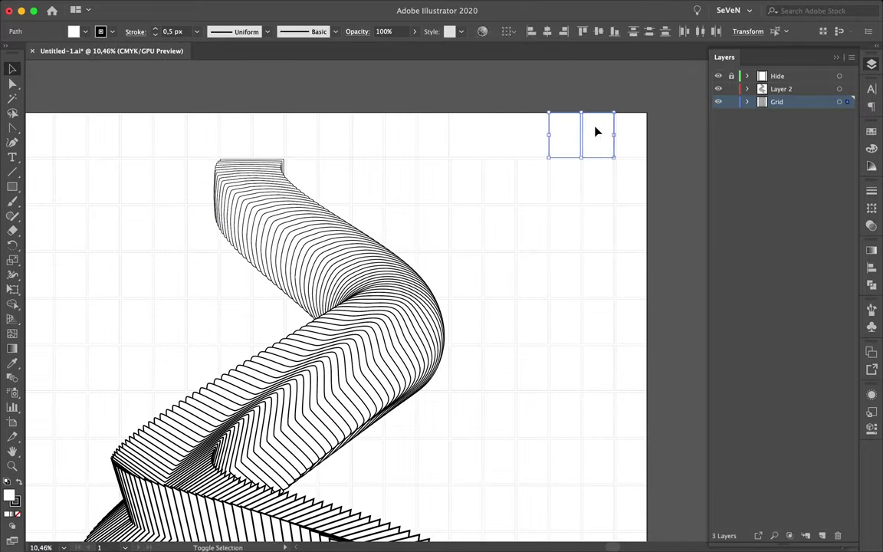
left_click(489, 122)
scroll(489, 122, "down", 3)
scroll(134, 126, "up", 2)
scroll(217, 107, "down", 3)
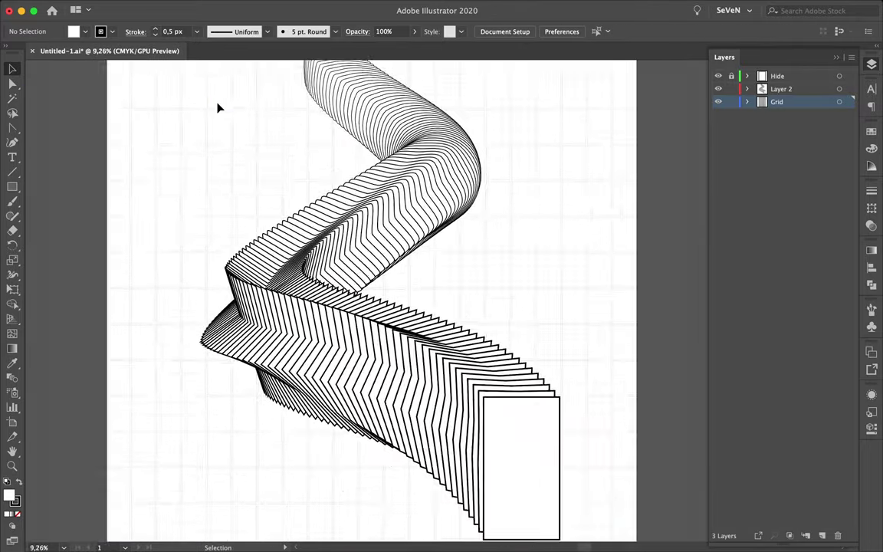
scroll(218, 107, "down", 1)
key("t")
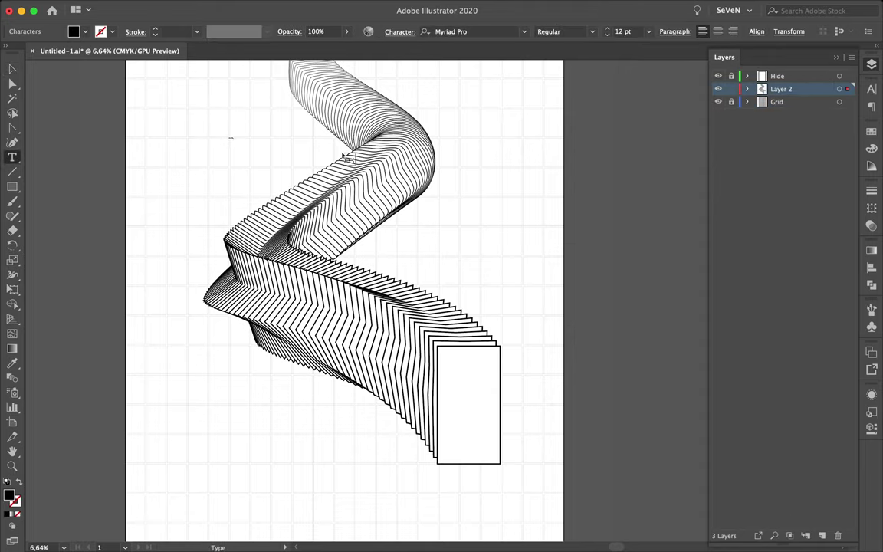
Scale up the ZERO INFORMATION title and set it in Schwager Sans Thin.
left_click_drag(280, 149, 421, 159)
left_click(872, 89)
left_click(754, 102)
type("schwager")
key("Return")
left_click(386, 170)
scroll(387, 169, "down", 1)
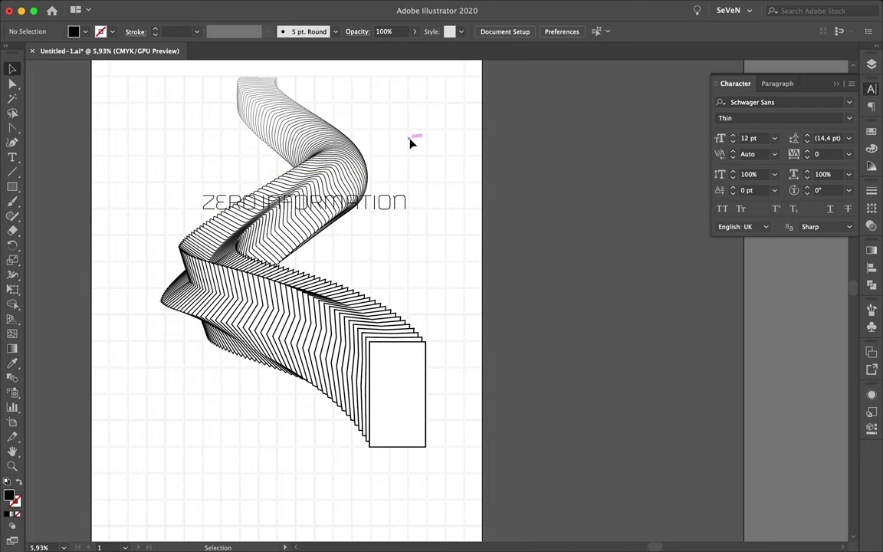
scroll(383, 169, "up", 1)
scroll(355, 197, "up", 1)
scroll(349, 192, "up", 1)
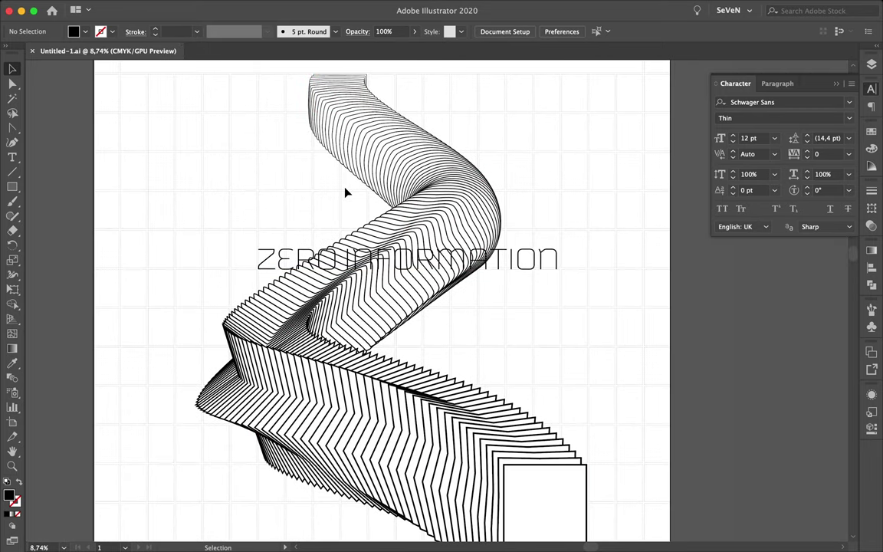
Draw a circle beside the ribbon and delete part of the existing text.
left_click(349, 193)
left_click(575, 197)
key("l")
left_click_drag(389, 254, 484, 349)
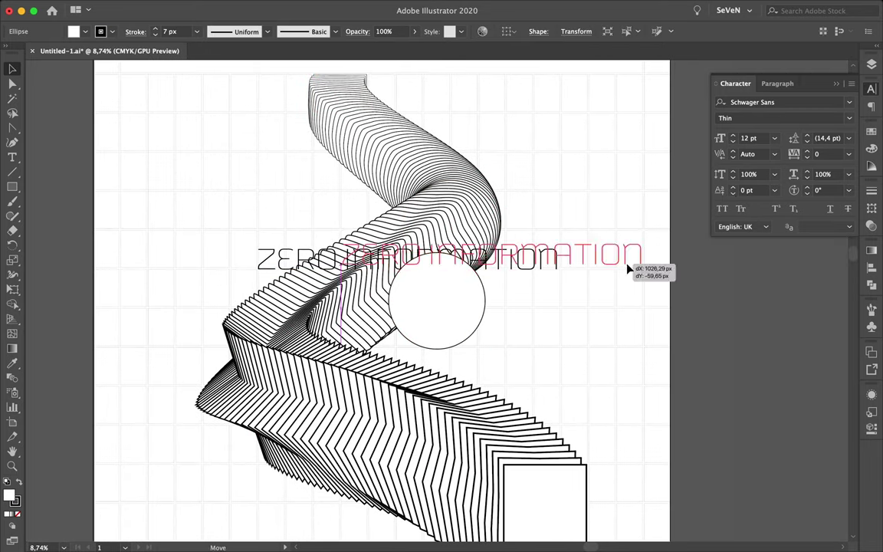
double_click(622, 258)
key("BackSpace")
key("Escape")
left_click_drag(456, 302, 544, 297)
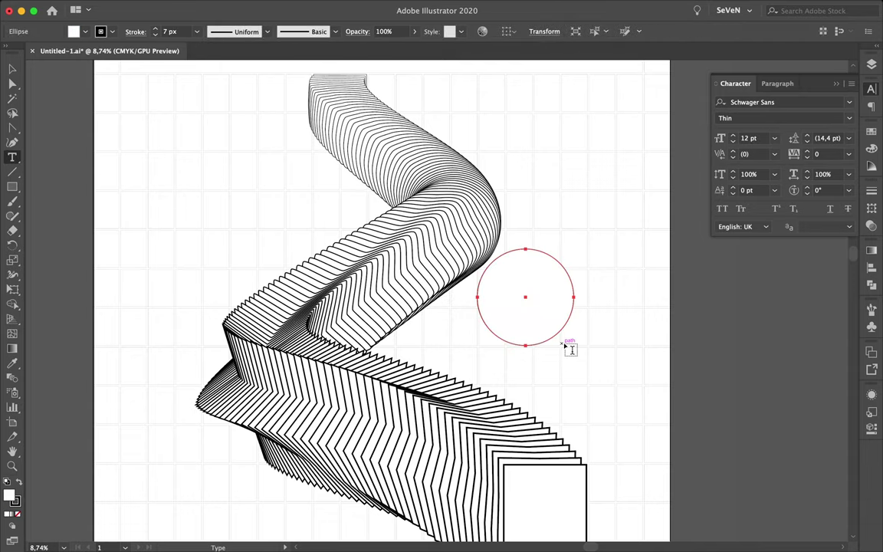
Set ZERO INFORMATION along the circle with Type on a Path and adjust its start point.
left_click(13, 159)
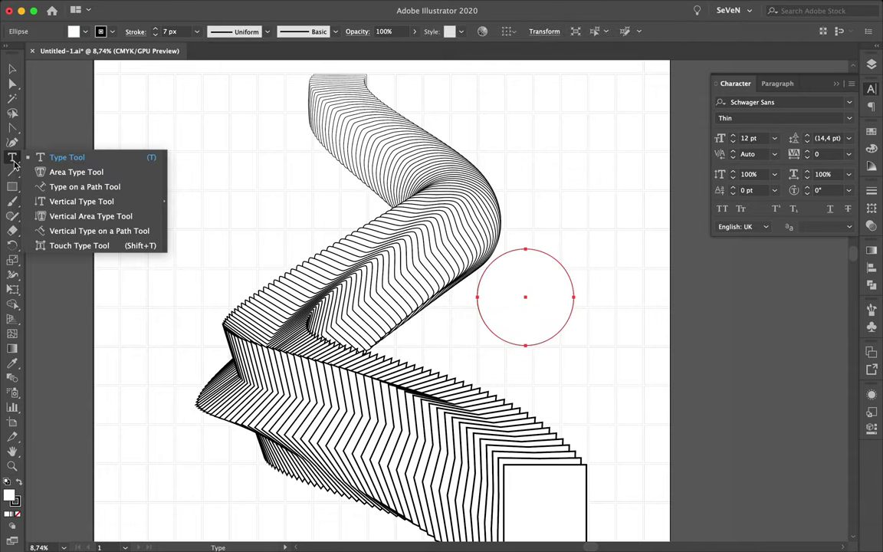
left_click(83, 186)
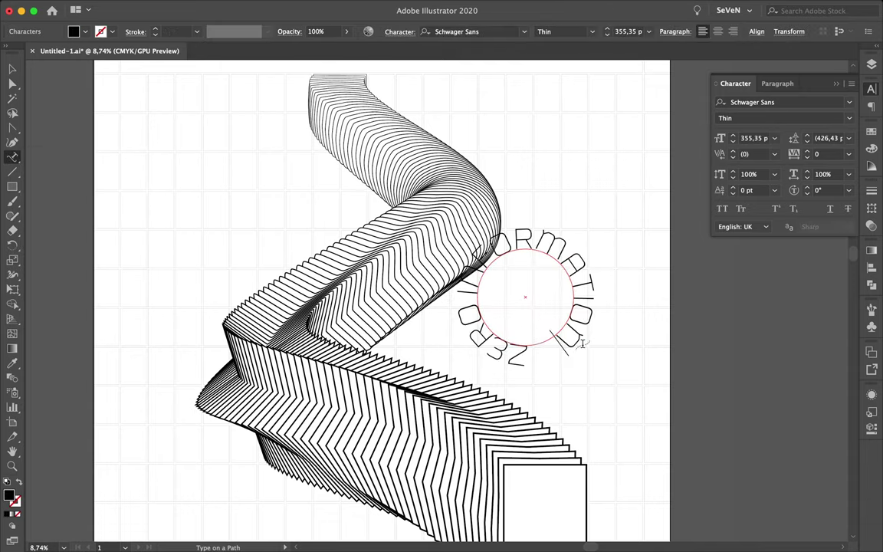
left_click_drag(528, 355, 626, 282)
key("a")
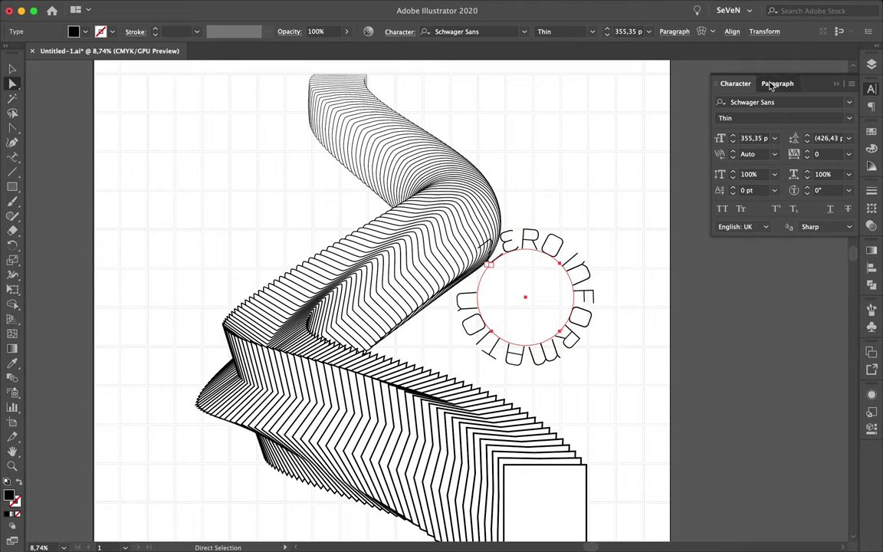
left_click(776, 83)
key("v")
scroll(515, 239, "up", 3)
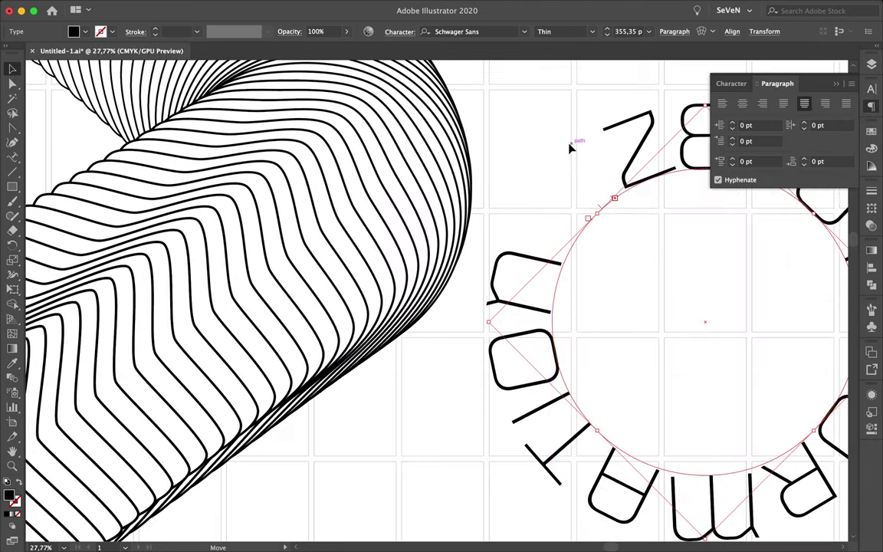
mouse_move(562, 183)
left_mouse_down()
mouse_move(552, 204)
mouse_move(555, 194)
left_mouse_up()
Give the circular text tracking 66 and Thin weight, and move it up and right.
scroll(563, 188, "down", 3, "alt")
key("ctrl+t")
left_click(807, 152)
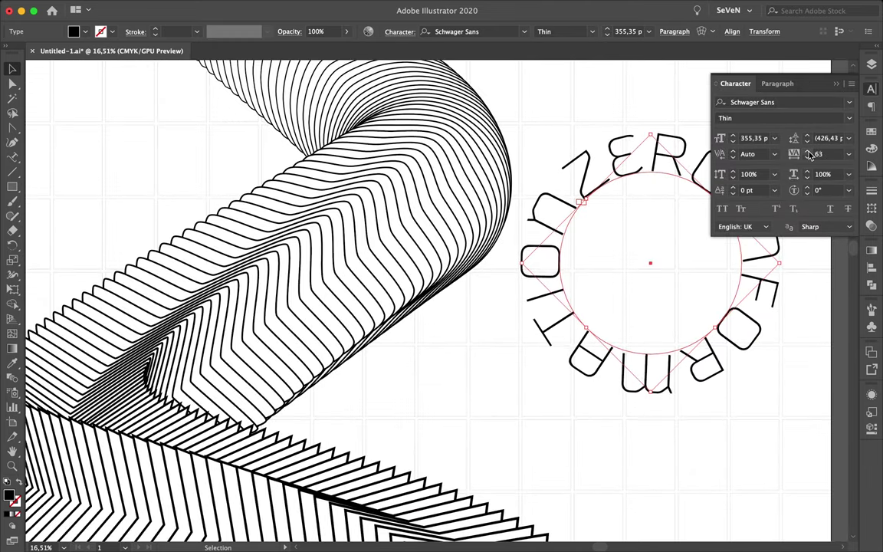
scroll(553, 228, "down", 3, "alt")
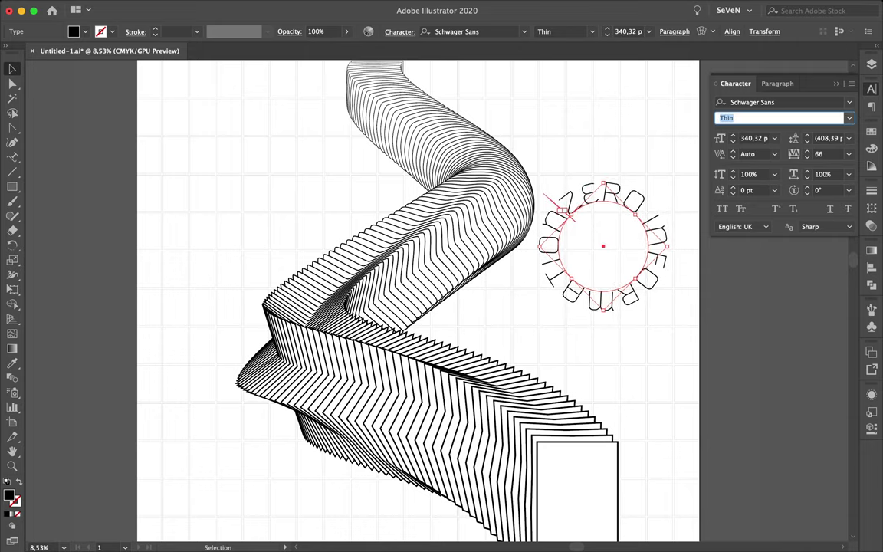
left_click(640, 150)
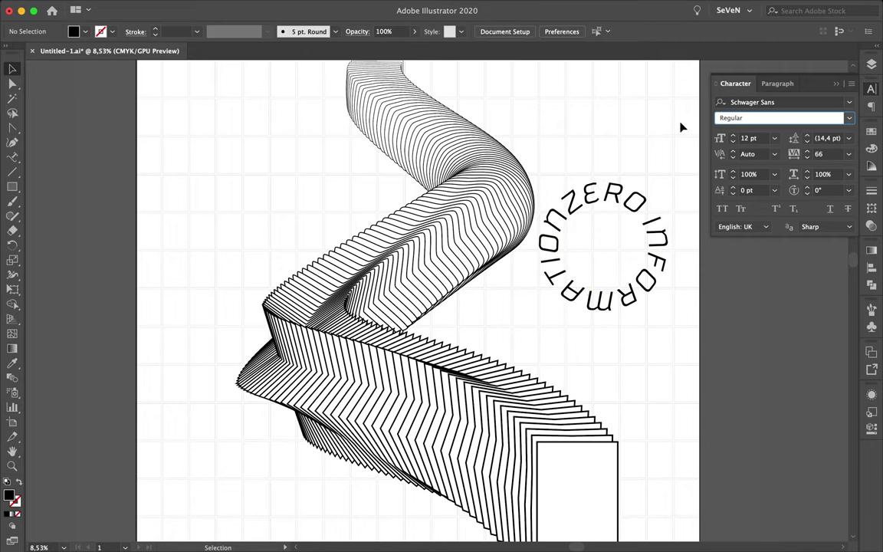
left_click(849, 117)
left_click(739, 131)
mouse_move(625, 206)
left_mouse_down()
mouse_move(641, 170)
mouse_move(656, 187)
left_mouse_up()
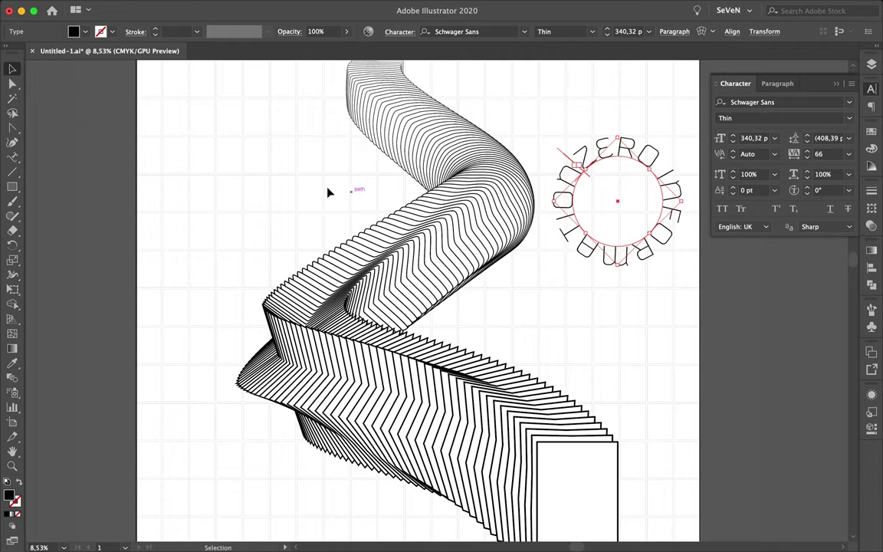
key("ctrl+shift+a")
key("ctrl+0")
key("t")
key("ctrl+v")
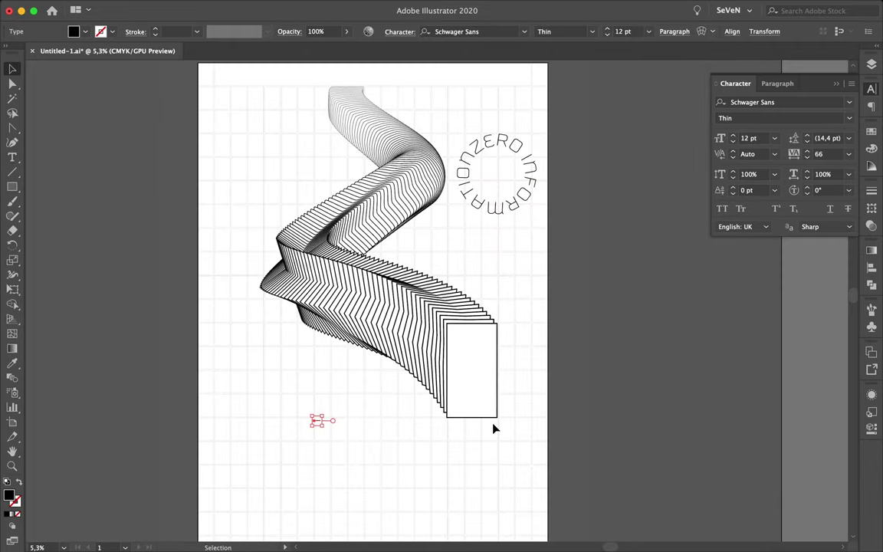
Enlarge the new ZERO INFORMATION text and cut ZERO into its own text object.
left_click_drag(384, 420, 512, 439)
key("ctrl+x")
left_click(269, 376)
key("ctrl+v")
key("Escape")
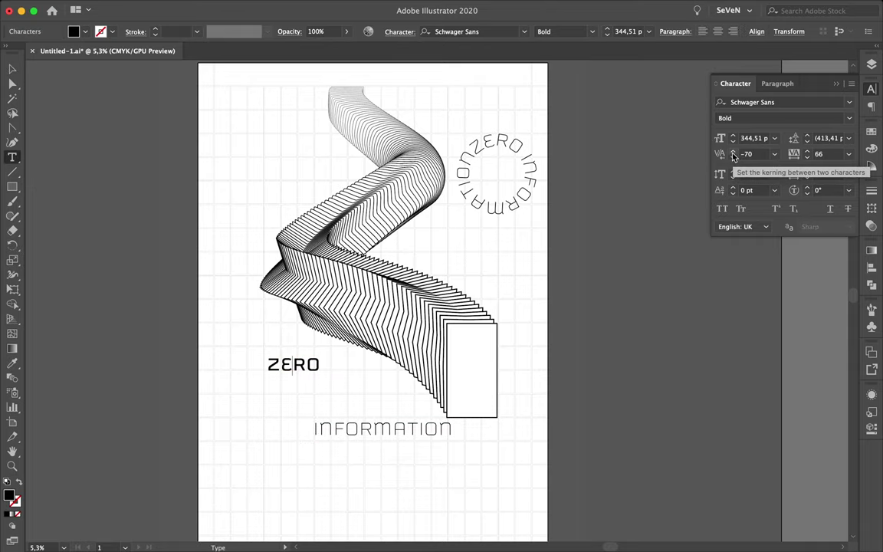
Set ZERO's tracking to 0 and move it to the left.
scroll(206, 393, "up", 3)
left_click(825, 154)
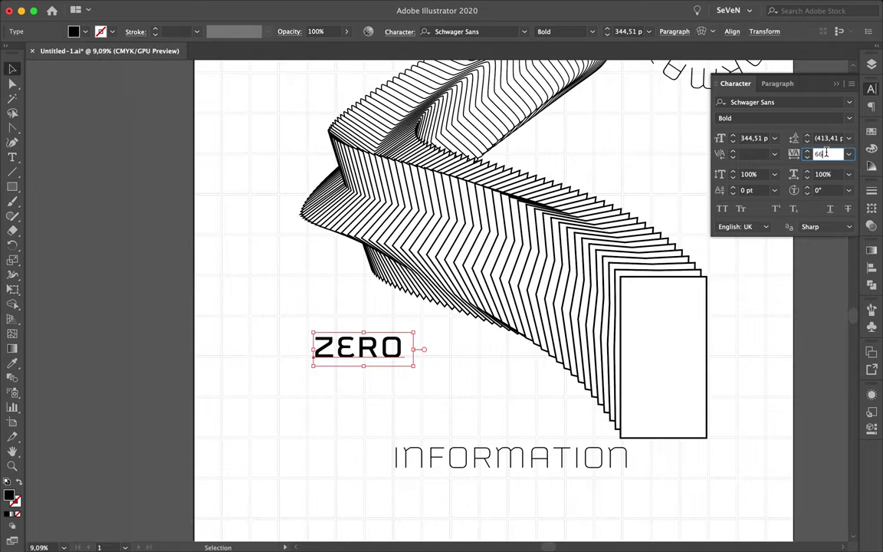
type("0")
key("Return")
left_click(406, 369)
scroll(376, 352, "down", 2)
mouse_move(348, 337)
left_mouse_down()
mouse_move(295, 301)
mouse_move(536, 400)
left_mouse_up()
key("Escape")
Expand ZERO into outlines, scale it up large and place a copy at right.
left_click(151, 6)
left_click(167, 4)
left_click(173, 142)
mouse_move(316, 366)
left_mouse_down()
mouse_move(562, 493)
mouse_move(503, 478)
mouse_move(522, 420)
left_mouse_up()
scroll(323, 226, "up", 3)
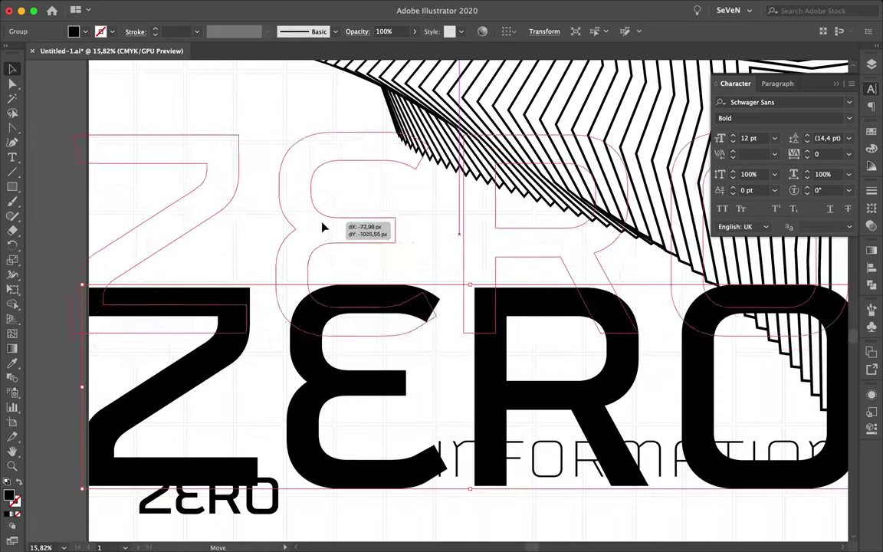
scroll(281, 277, "down", 5)
left_click_drag(476, 223, 476, 223)
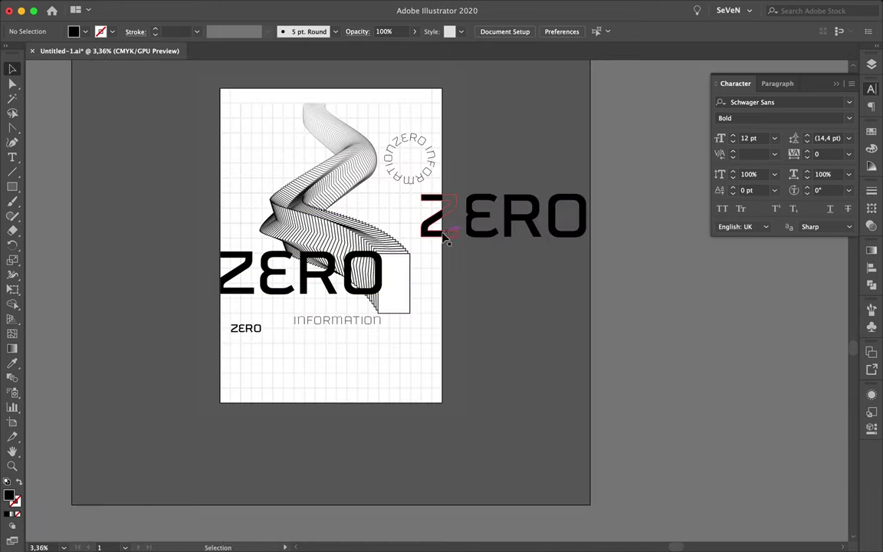
Stack RO beneath ZE in isolation mode and move INFORMATION under the ribbon.
double_click(315, 279)
left_click_drag(471, 282, 253, 310)
scroll(272, 360, "up", 3)
left_click_drag(429, 337, 508, 351)
scroll(452, 309, "down", 3)
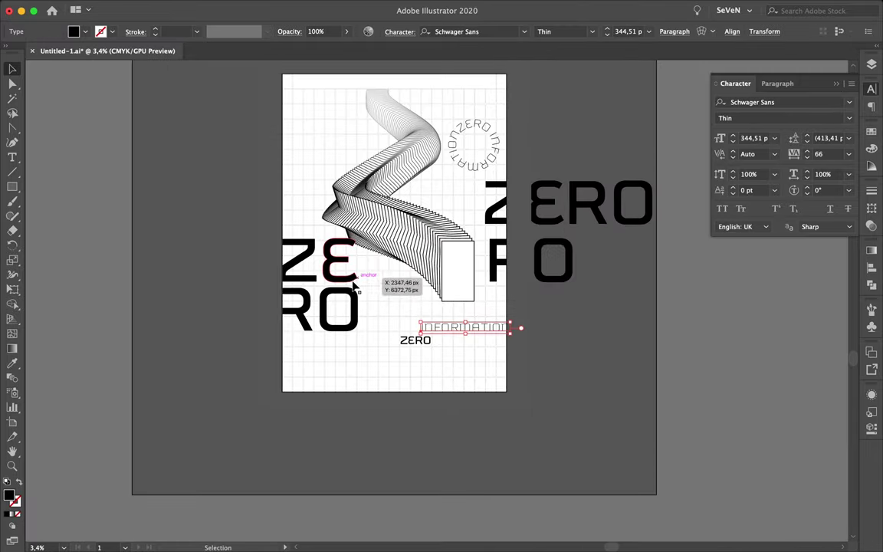
scroll(406, 283, "up", 3)
double_click(555, 339)
left_click(633, 270)
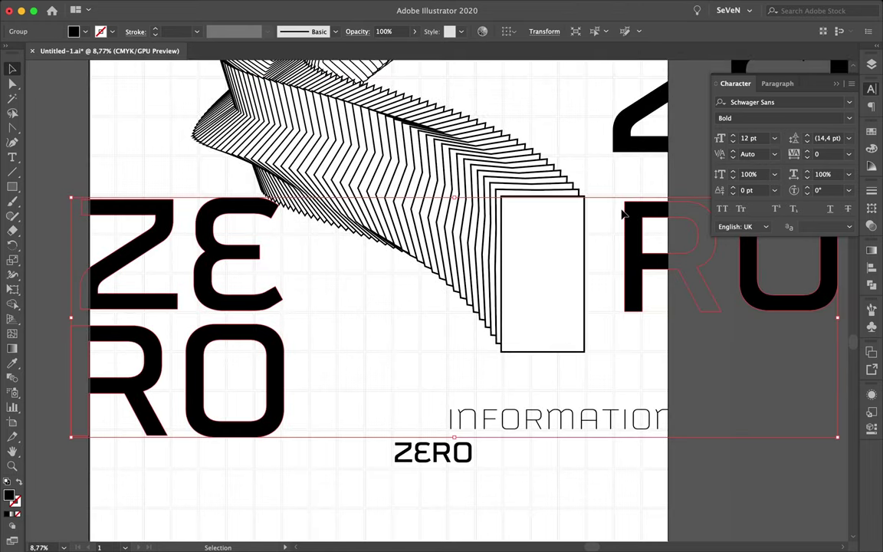
Fine-tune the positions of the big R, ZE and RO letters.
left_click_drag(628, 227, 624, 201)
left_click(220, 222)
left_click(221, 224)
scroll(163, 227, "up", 3)
left_click_drag(164, 227, 170, 215)
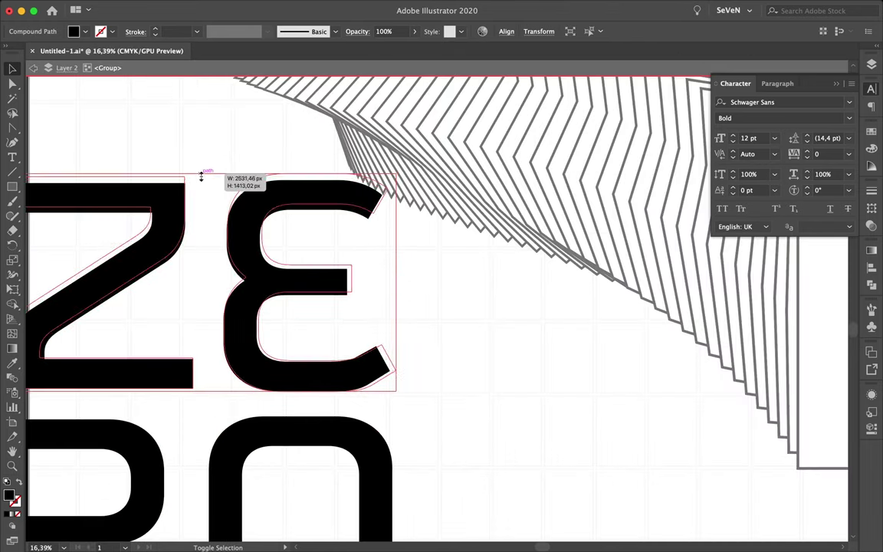
scroll(177, 344, "down", 3)
left_click(151, 370)
left_click_drag(151, 369, 157, 372)
left_click(355, 394)
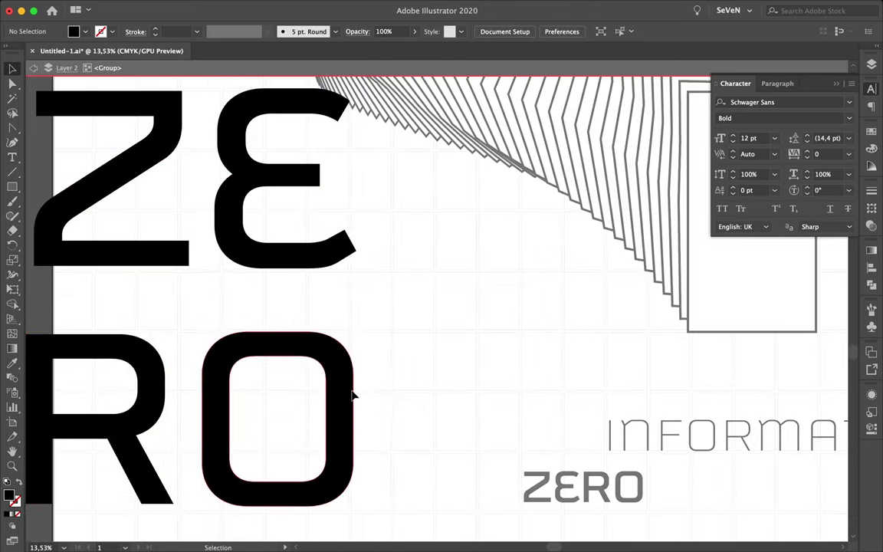
scroll(355, 393, "down", 5)
left_click(337, 387)
Delete E and O from the right ZERO copy, leaving only Z and R.
left_click(633, 270)
double_click(633, 270)
key("Delete")
key("Escape")
double_click(636, 335)
key("Delete")
key("Escape")
Push the ZE letters past the left page edge, then stretch INFORMATION wider.
double_click(311, 351)
left_click_drag(310, 352, 285, 353)
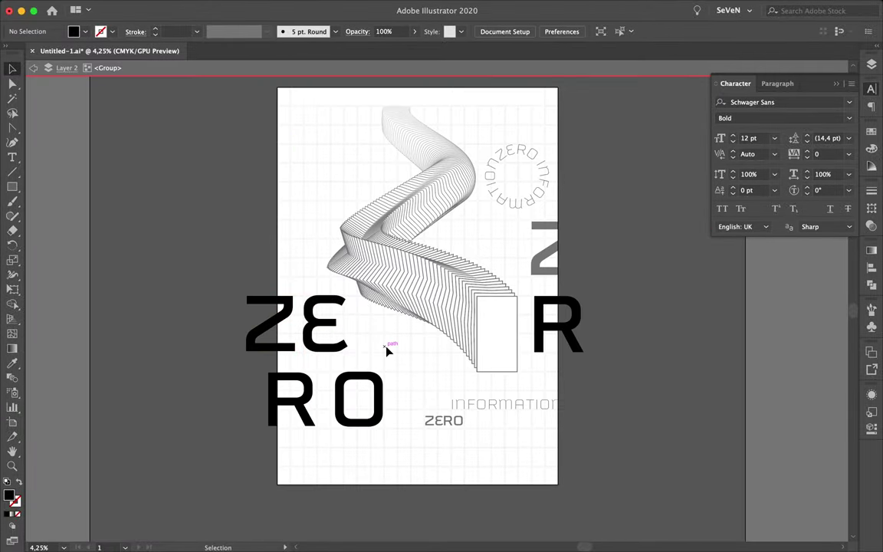
key("Escape")
double_click(227, 404)
left_click(383, 387)
left_click(446, 385)
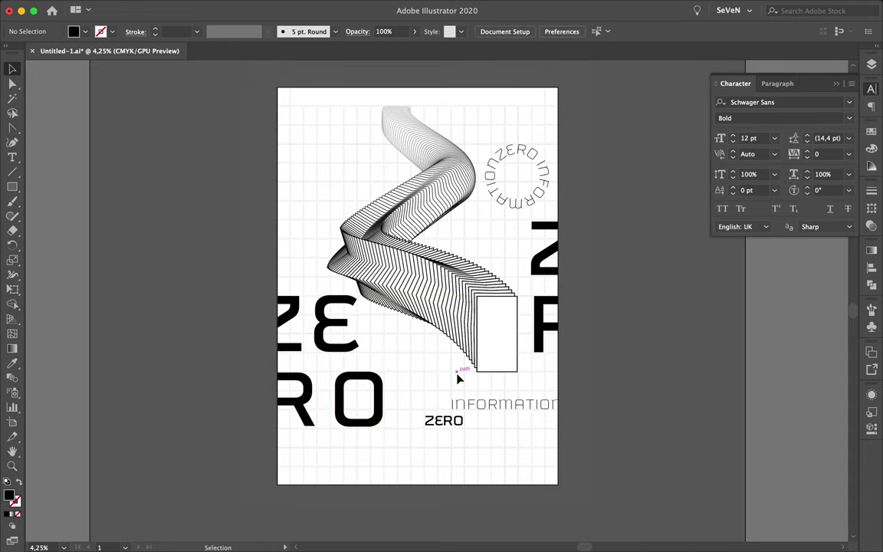
scroll(463, 416, "up", 1)
left_click_drag(457, 406, 553, 401)
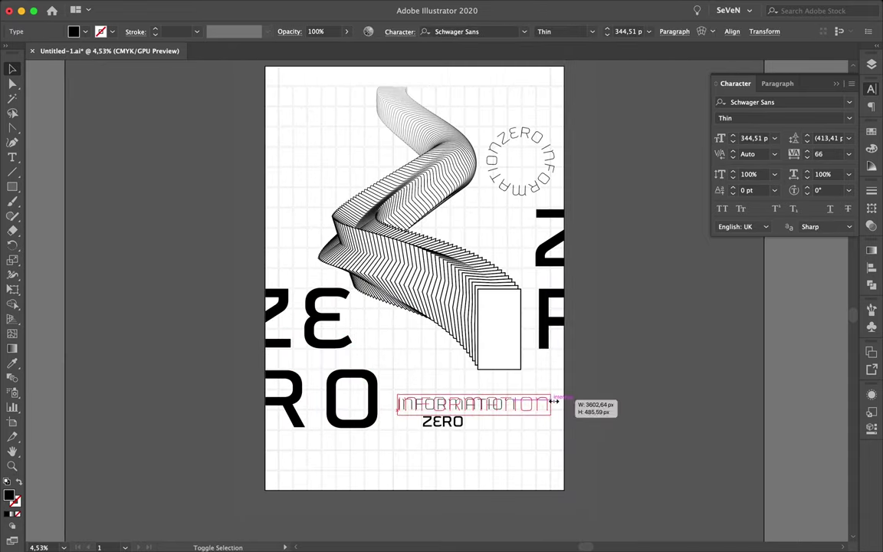
Move the small ZERO off the page and enlarge INFORMATION.
left_click_drag(640, 425, 655, 421)
left_click(472, 406)
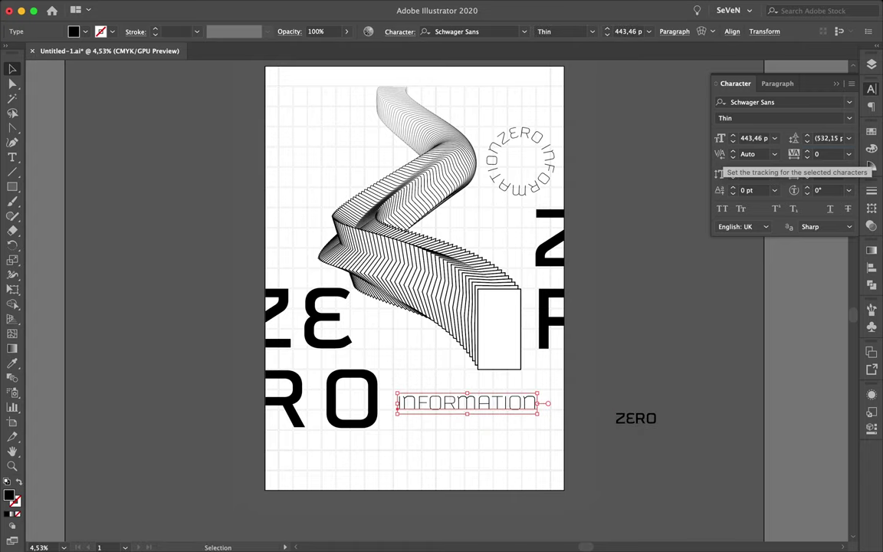
key("Return")
scroll(436, 445, "up", 3)
left_click(459, 364)
mouse_move(521, 360)
left_mouse_down()
mouse_move(485, 353)
mouse_move(403, 460)
mouse_move(418, 371)
left_mouse_up()
scroll(485, 352, "down", 2)
Shrink the big ZERO group, shift ZE and RO further left, and put R at the right edge.
left_click(355, 404)
left_click(353, 323)
left_click(337, 391)
left_click(337, 302)
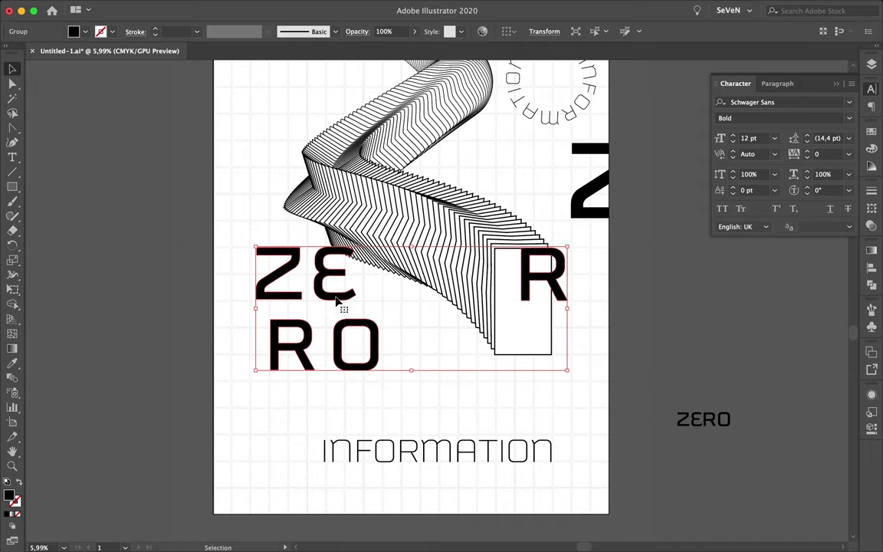
double_click(337, 302)
left_click_drag(267, 272, 201, 264)
left_click_drag(357, 344, 291, 345)
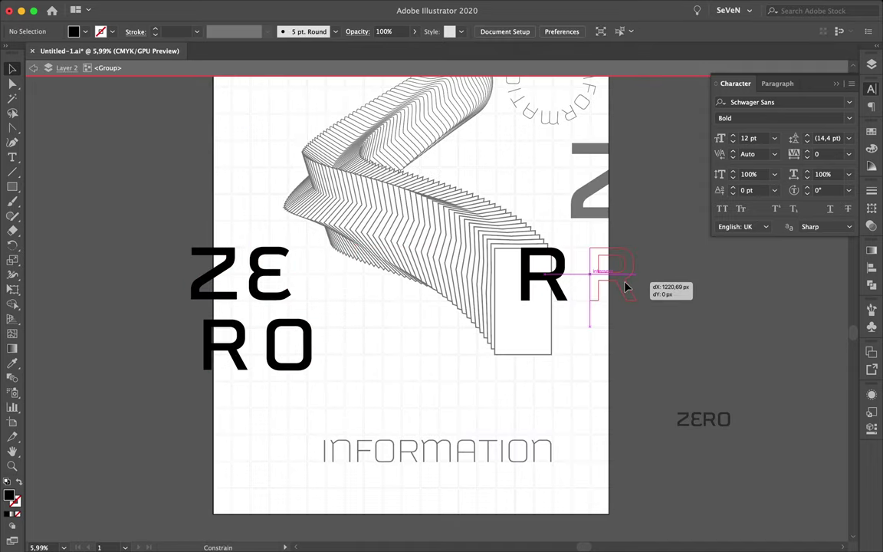
left_click_drag(626, 286, 625, 286)
key("Escape")
Move the enlarged INFORMATION up beneath the ribbon.
left_click_drag(431, 456, 407, 427)
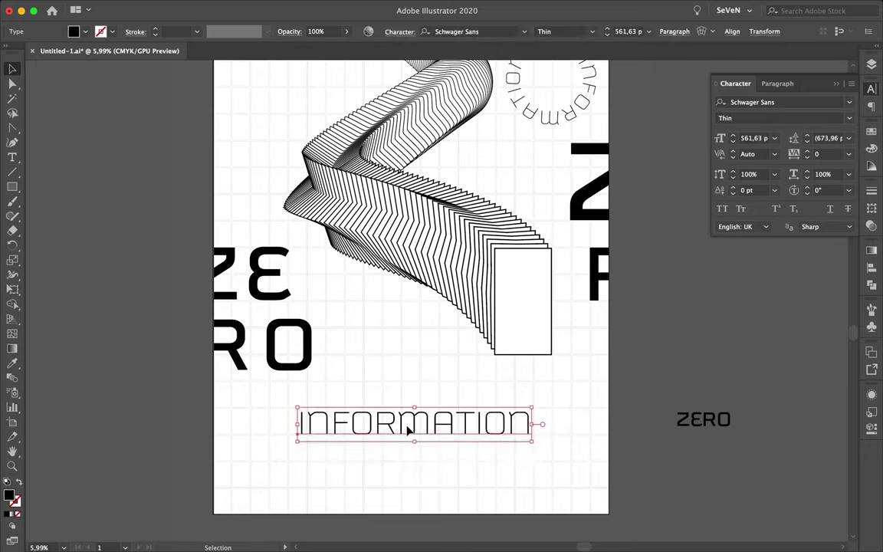
left_click(460, 392)
scroll(451, 368, "up", 2)
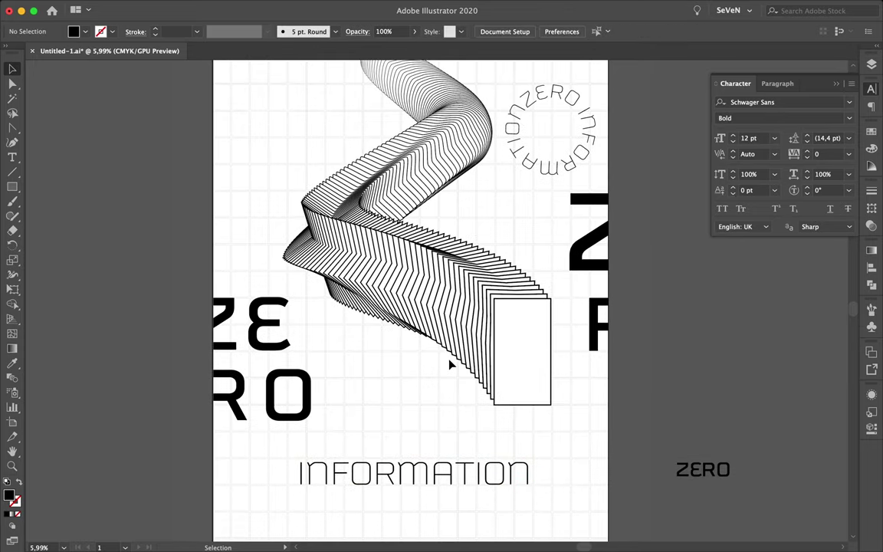
double_click(617, 331)
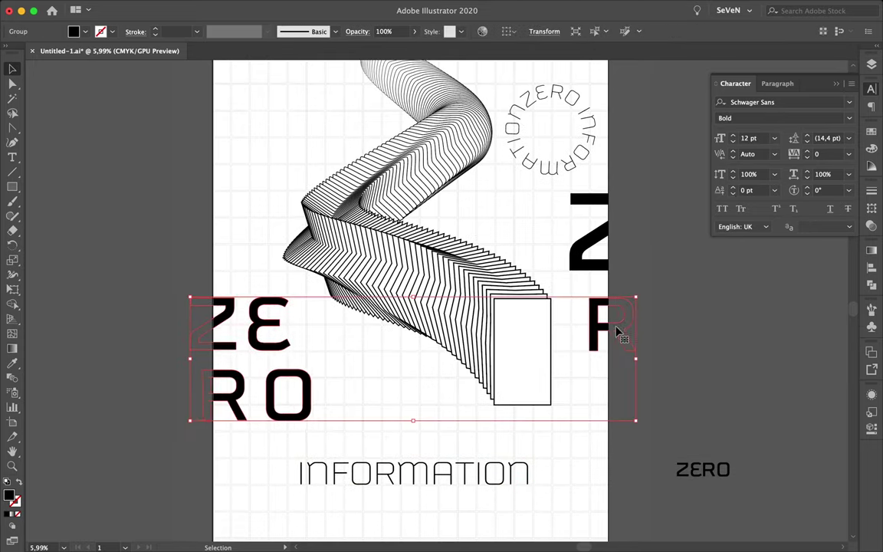
Shift the right-edge R slightly left and exit group editing.
left_click_drag(616, 331, 612, 325)
double_click(494, 270)
scroll(494, 270, "up", 2)
Split INFO out of INFORMATION, move it to the upper left and enlarge it.
double_click(415, 510)
mouse_move(389, 511)
left_mouse_down()
mouse_move(294, 512)
mouse_move(254, 202)
left_mouse_up()
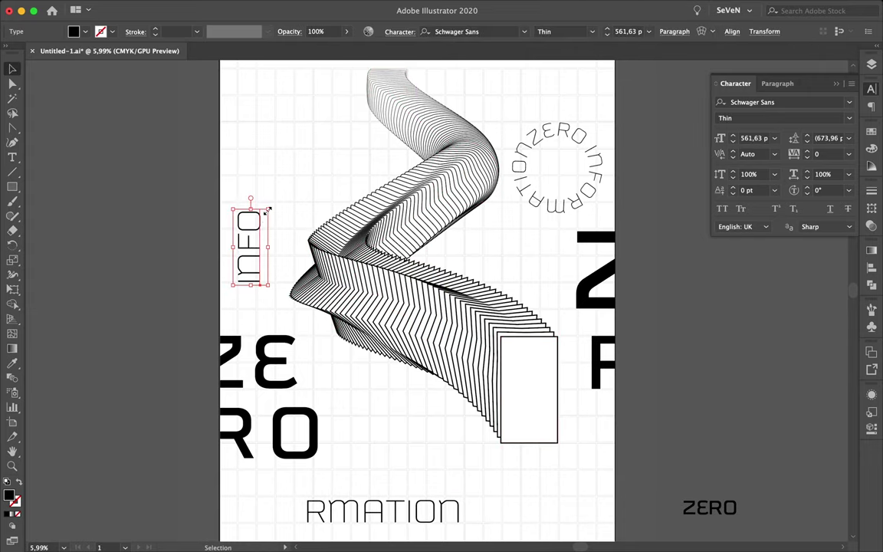
scroll(315, 128, "up", 2)
left_click_drag(296, 173, 217, 173)
scroll(322, 322, "down", 3)
scroll(331, 339, "down", 3)
Split RMA out of the remaining RMATION, enlarge it and move it lower left.
left_click(343, 459)
double_click(343, 460)
left_click_drag(335, 460, 238, 457)
left_click_drag(298, 460, 404, 296)
mouse_move(475, 290)
left_mouse_down()
mouse_move(311, 381)
mouse_move(312, 421)
left_mouse_up()
Rotate TION and RMA to run vertically and line them up on the left.
left_click(352, 448)
mouse_move(404, 472)
left_mouse_down()
mouse_move(337, 498)
mouse_move(534, 399)
left_mouse_up()
scroll(534, 399, "down", 3)
left_click(367, 289)
left_click_drag(456, 256, 398, 191)
left_click_drag(370, 255, 268, 257)
left_click_drag(521, 322, 394, 331)
key("super+0")
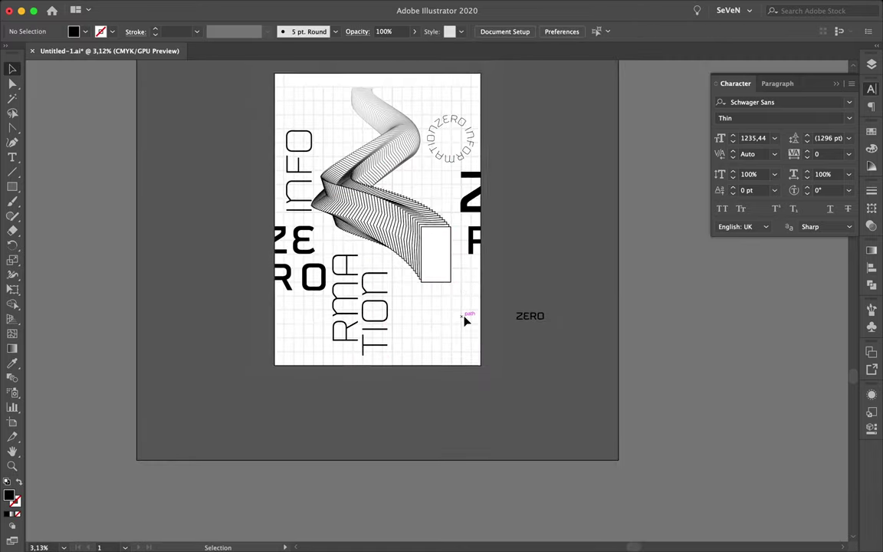
Delete the large ZE/RO and Z/R letters and reposition INFO and RMA.
left_click(306, 253)
key("Delete")
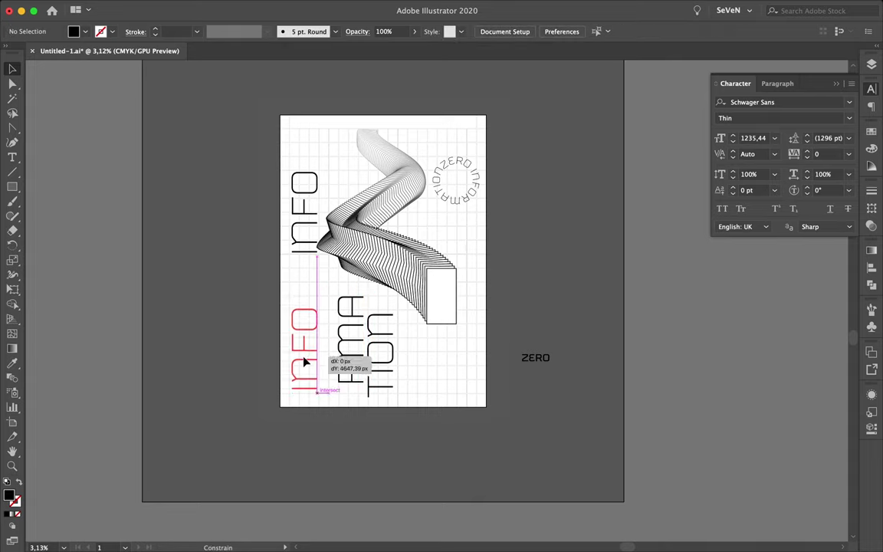
left_click_drag(304, 362, 304, 361)
left_click_drag(353, 337, 386, 338)
left_click_drag(321, 309, 317, 307)
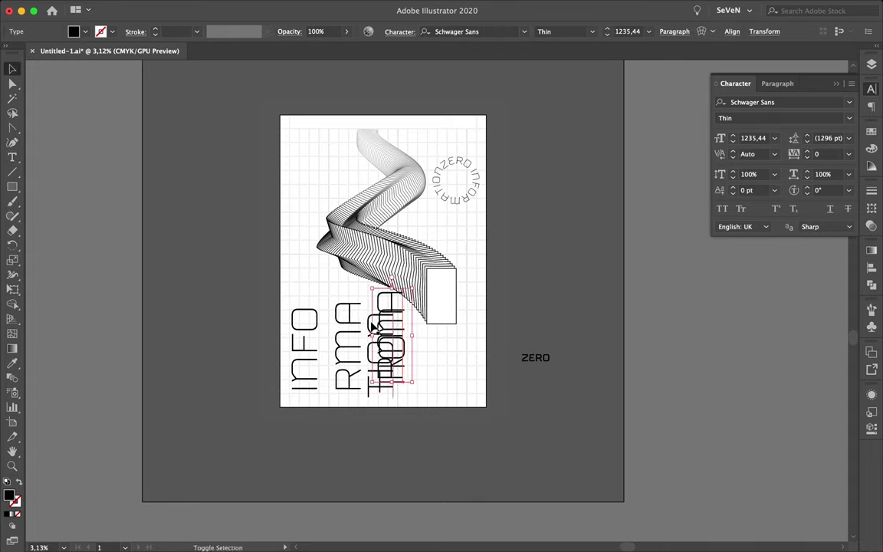
key("super+z")
left_click(634, 7)
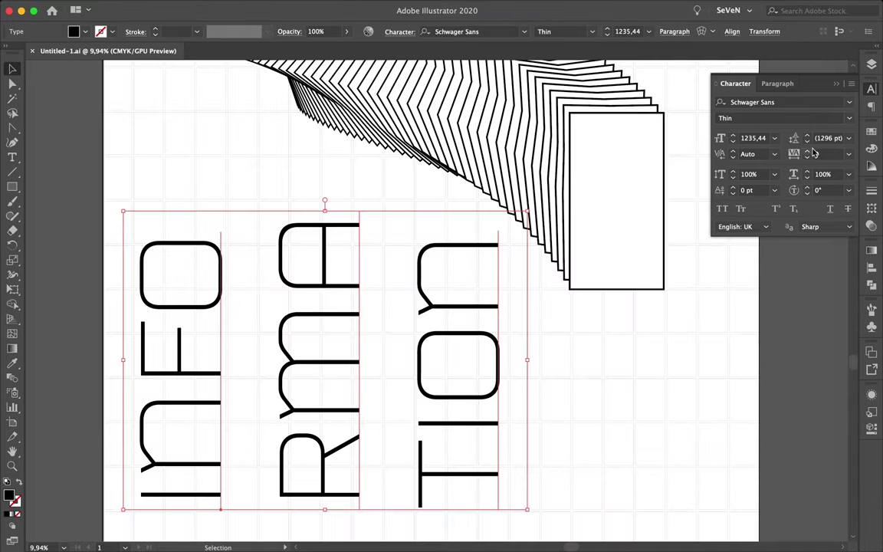
Scale the INFORMATION lettering slightly larger and expand it to outlines with Object > Expand.
left_click_drag(473, 295, 338, 256)
left_click(151, 6)
left_click(164, 141)
left_click(475, 352)
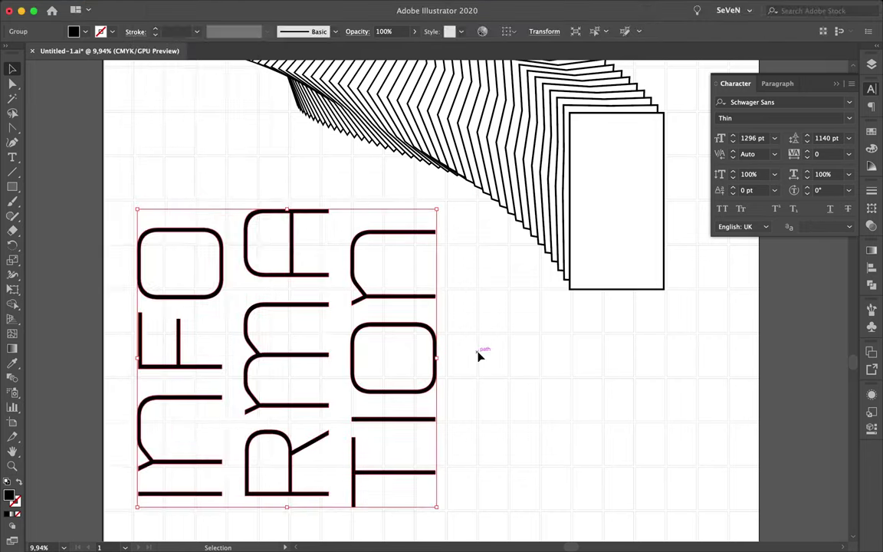
left_click(201, 204)
Shift the O, A, m, F and n letters upward to stagger the columns.
left_click_drag(207, 230, 206, 195)
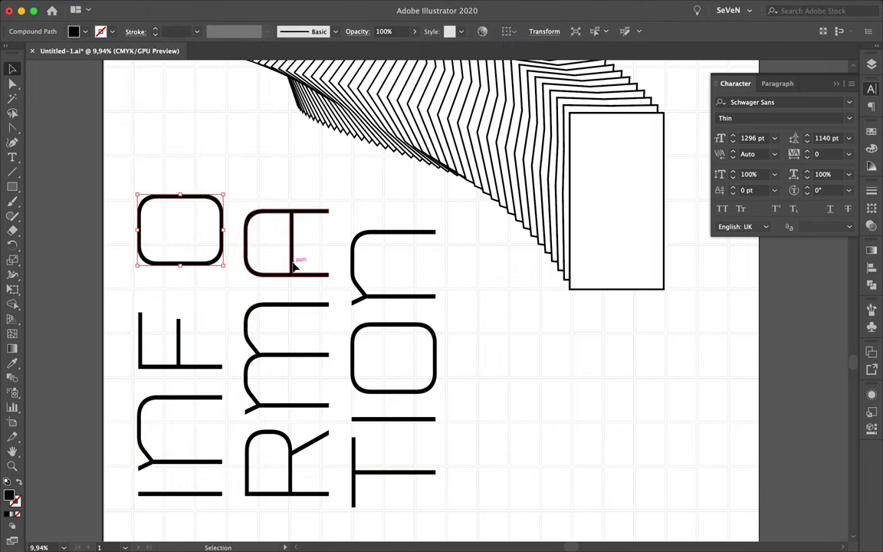
left_click_drag(291, 262, 292, 209)
left_click_drag(366, 304, 366, 287)
left_click_drag(317, 360, 318, 333)
left_click_drag(361, 389, 360, 364)
left_click_drag(202, 370, 202, 336)
left_click_drag(205, 404, 205, 394)
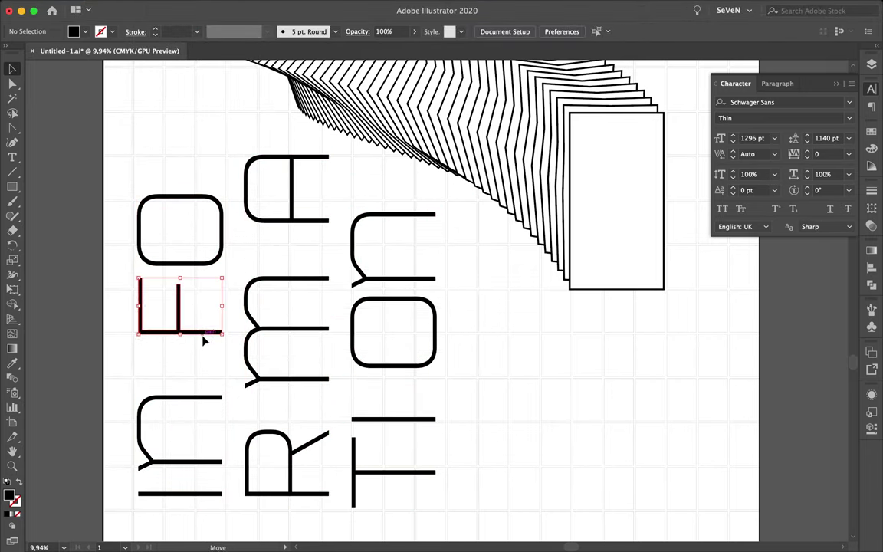
left_click_drag(140, 230, 141, 158)
Stretch the O's taller by dragging their anchors with Direct Selection.
key("a")
mouse_move(337, 348)
left_mouse_down()
mouse_move(445, 380)
mouse_move(421, 399)
left_mouse_up()
left_click(501, 403)
left_click_drag(122, 165, 233, 223)
left_click_drag(205, 193, 207, 256)
scroll(307, 268, "down", 5)
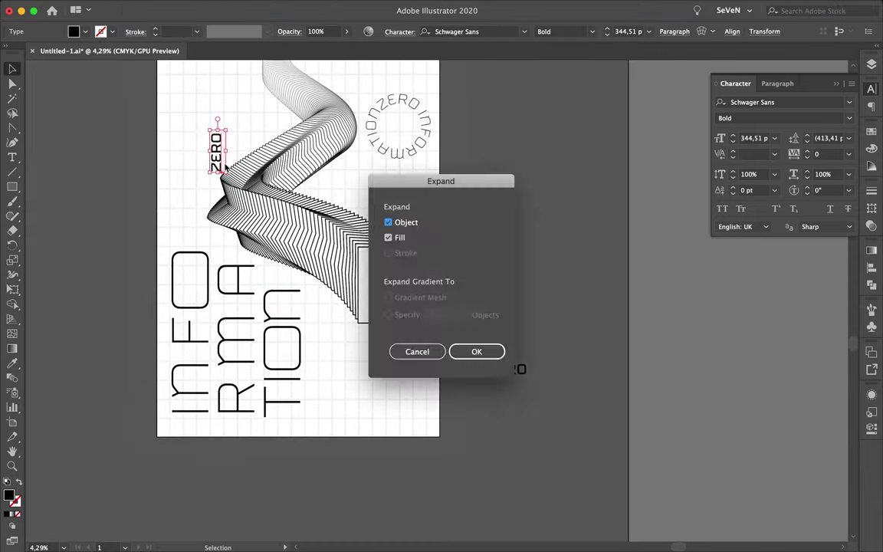
Enlarge the rotated ZERO to fill the column above INFO.
left_click_drag(197, 222, 170, 230)
scroll(184, 199, "up", 5)
scroll(184, 199, "up", 2)
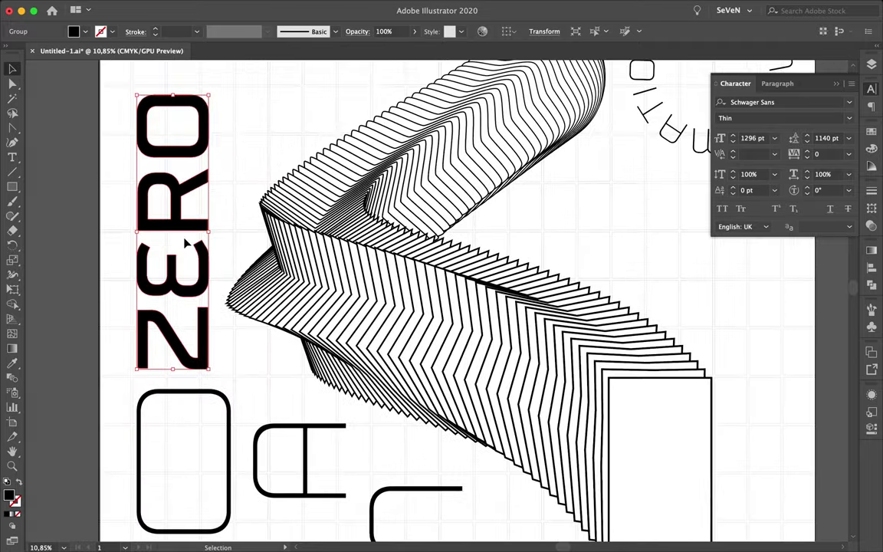
scroll(194, 197, "down", 5)
left_click_drag(194, 197, 203, 146)
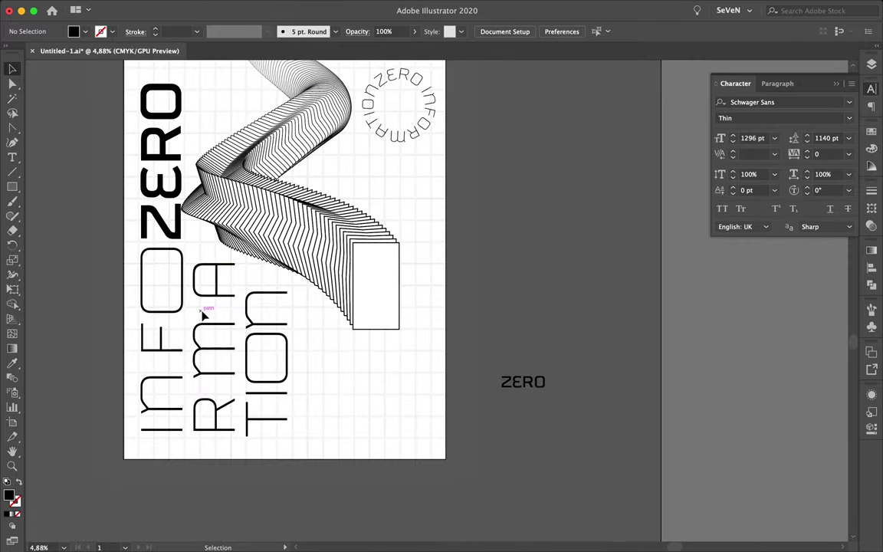
scroll(252, 222, "down", 3)
Expand the circular INFORMATION ZERO text to outlines and shrink it.
left_click(346, 195)
left_click(185, 6)
key("Escape")
key("Return")
scroll(338, 191, "up", 2)
left_click_drag(338, 191, 296, 138)
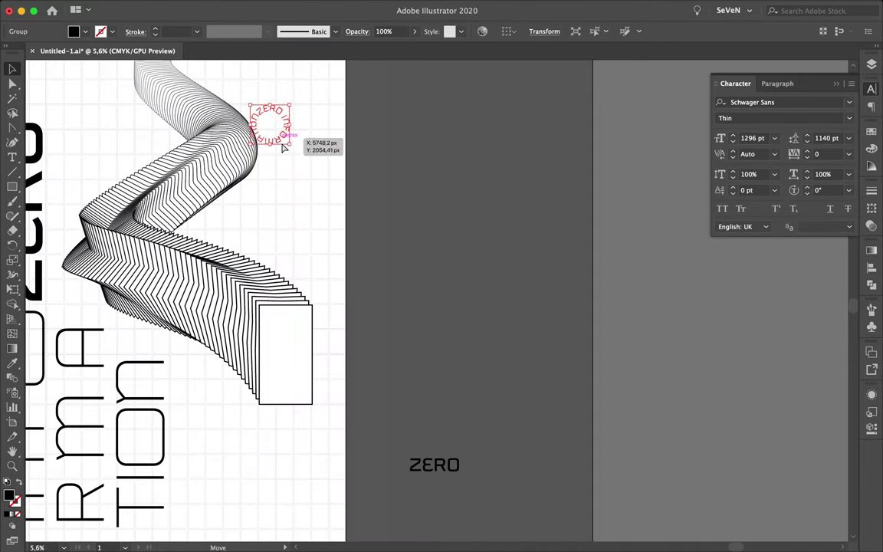
Stretch a small grid cell into a tall rectangle on the left and lock it.
scroll(179, 169, "down", 2)
left_click(871, 64)
scroll(153, 119, "up", 3)
left_click(153, 119)
left_click_drag(146, 134, 189, 265)
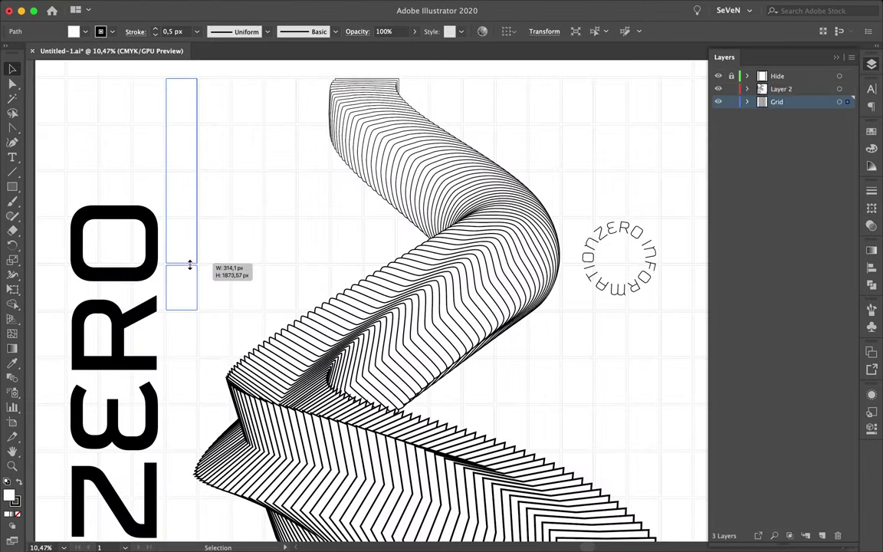
left_click_drag(232, 196, 214, 285)
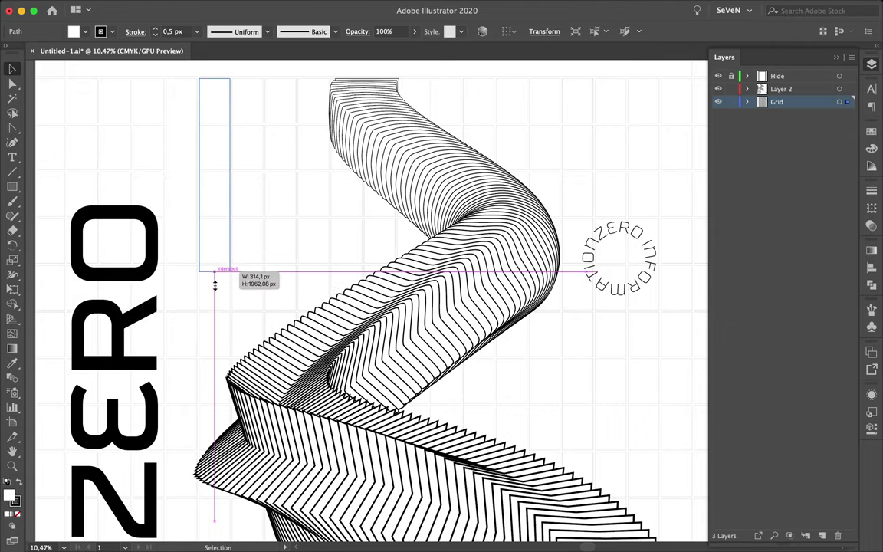
left_click(215, 292)
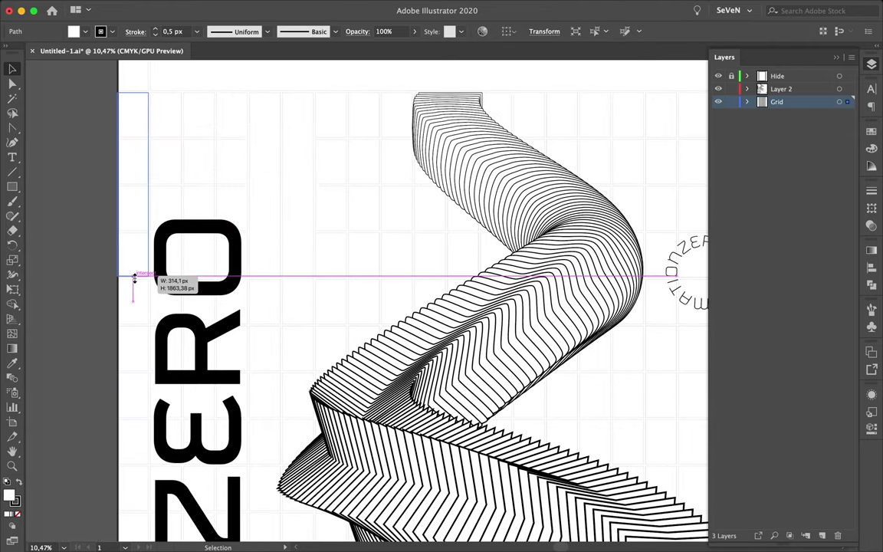
left_click_drag(134, 277, 161, 536)
key("ctrl+2")
Select the lower-left grid cell, then widen another grid cell to the left.
left_click_drag(193, 134, 189, 435)
left_click(185, 456)
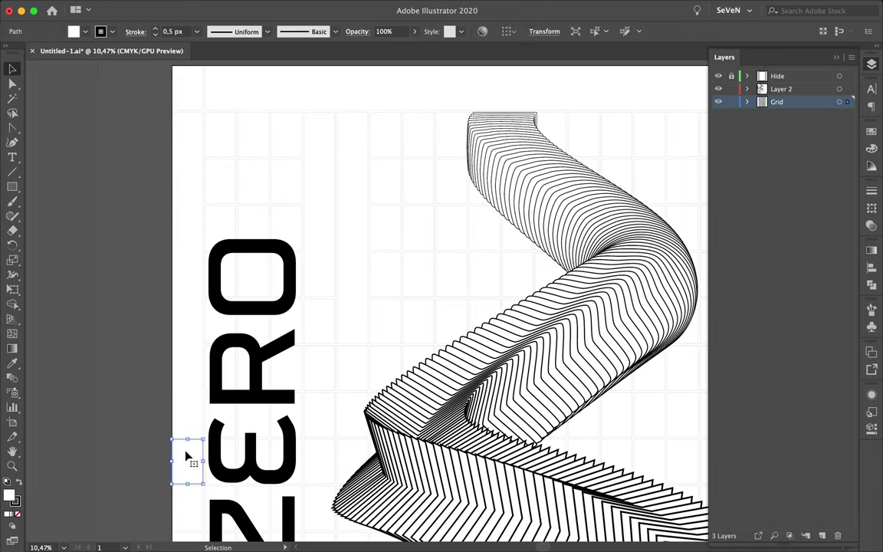
scroll(381, 183, "down", 5)
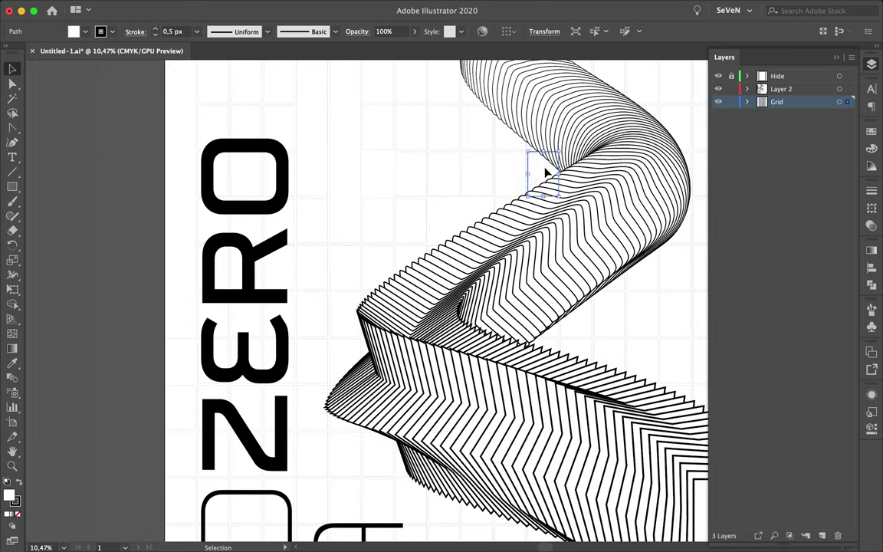
key("ctrl+a")
scroll(546, 173, "down", 2)
key("ctrl+shift+a")
scroll(559, 122, "left", 3)
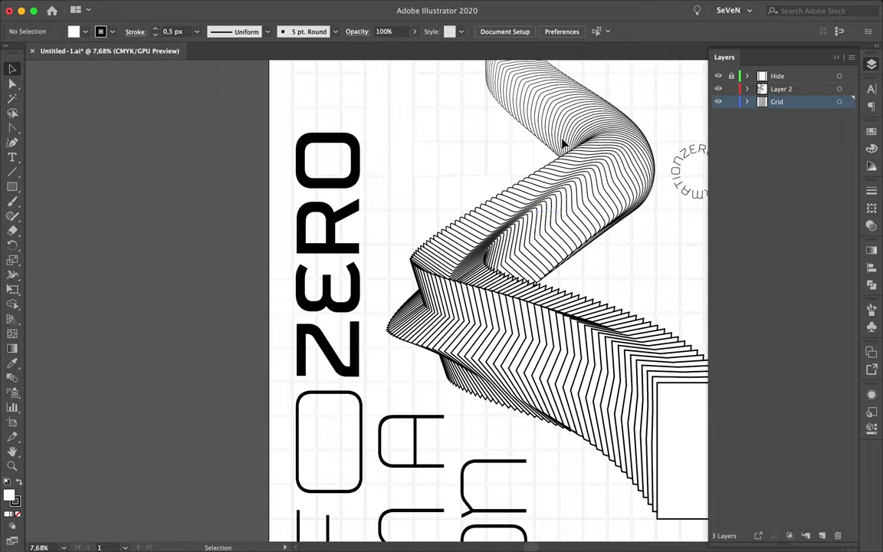
scroll(571, 292, "down", 3)
scroll(573, 287, "up", 2)
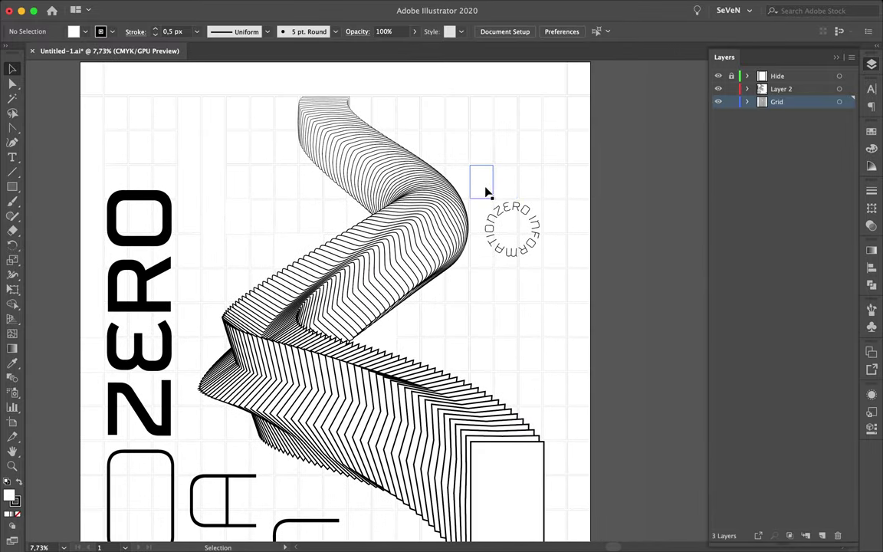
left_click_drag(521, 114, 347, 117)
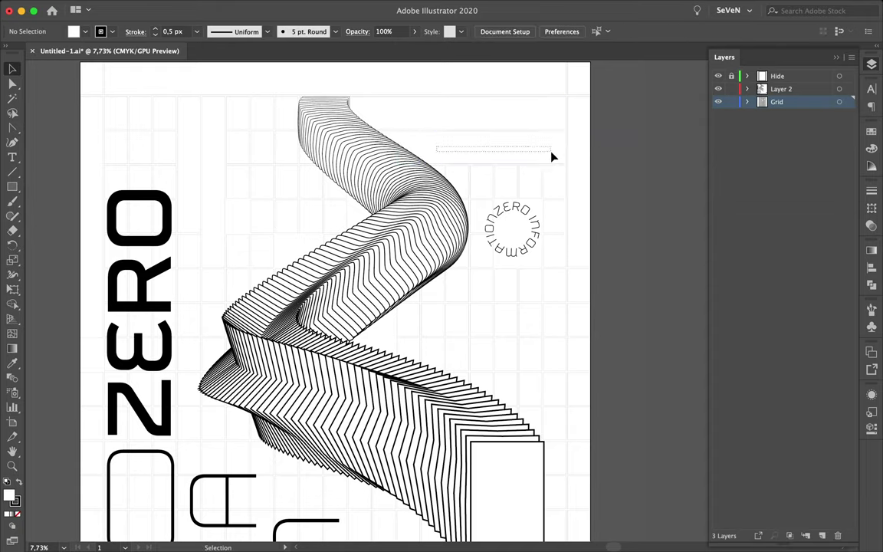
Enlarge the grid cell below the tall rectangle into a 3x4 block.
scroll(554, 157, "up", 2)
left_click_drag(528, 134, 548, 314)
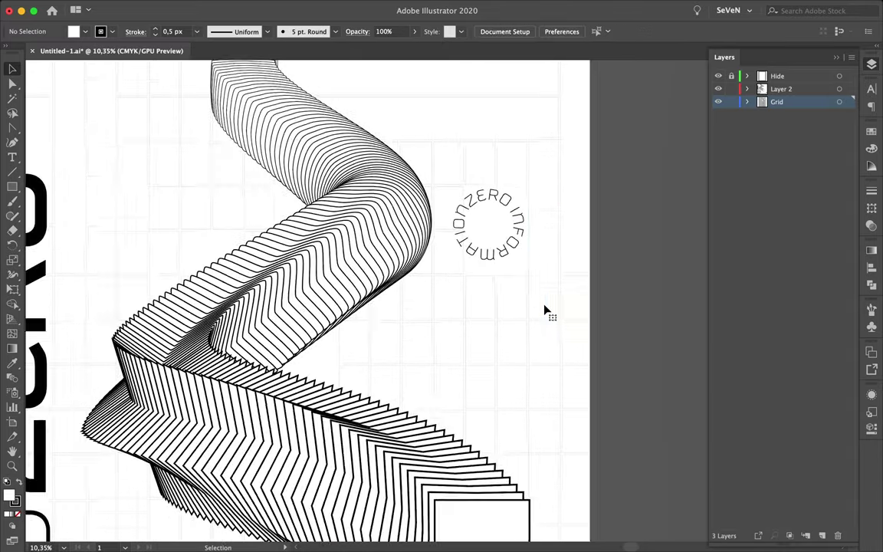
scroll(545, 310, "down", 5)
left_click(527, 201)
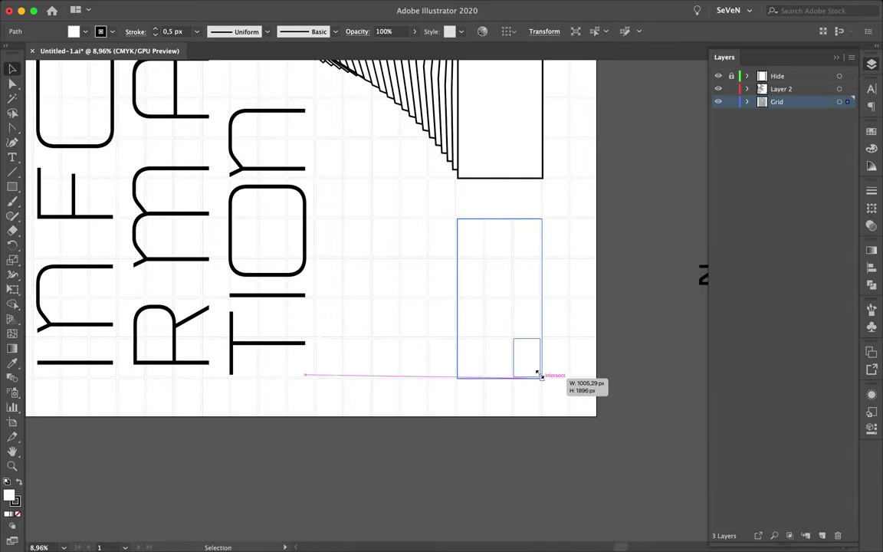
scroll(537, 374, "up", 3)
left_click_drag(521, 331, 541, 383)
scroll(534, 344, "down", 3)
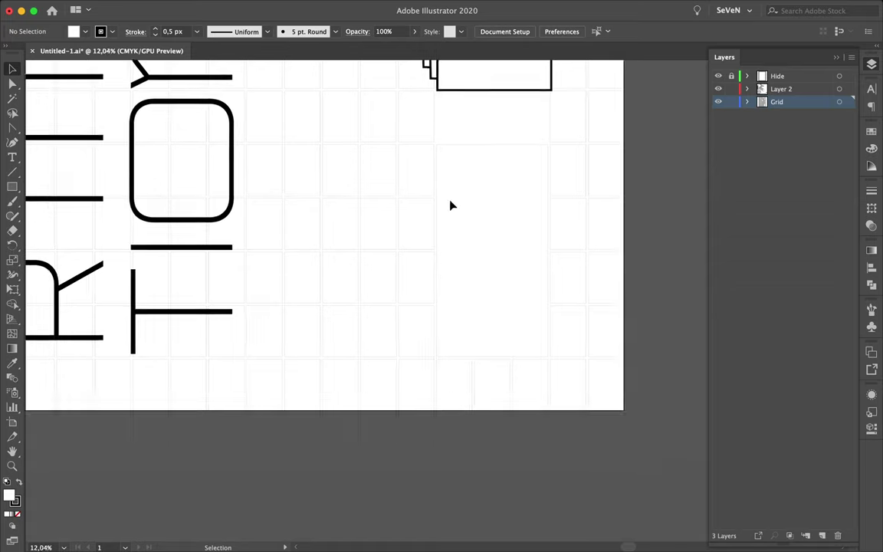
Stretch a grid piece into a wide horizontal strip across the artboard.
scroll(449, 203, "down", 2)
mouse_move(142, 337)
left_mouse_down()
mouse_move(619, 364)
mouse_move(627, 321)
left_mouse_up()
scroll(627, 321, "up", 5)
scroll(631, 327, "down", 5)
left_click(85, 318)
scroll(79, 323, "down", 1)
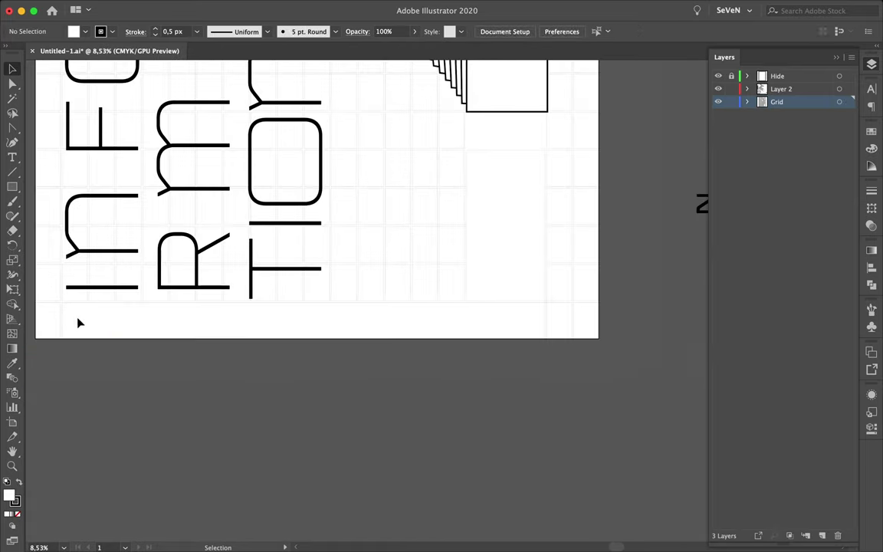
scroll(379, 204, "up", 1)
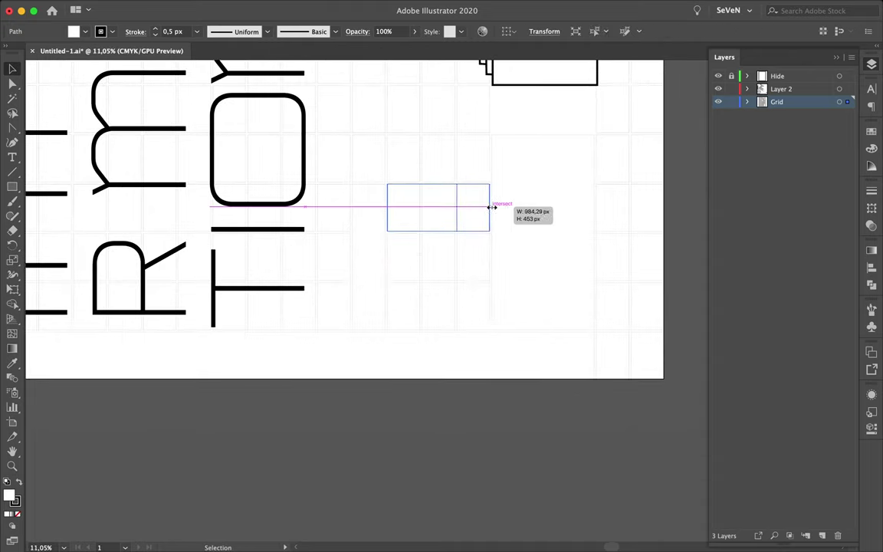
scroll(490, 192, "up", 2)
Fill a small grid rectangle with purple from Swatches, undoing a trial pattern fill.
left_click(444, 154)
left_click(872, 132)
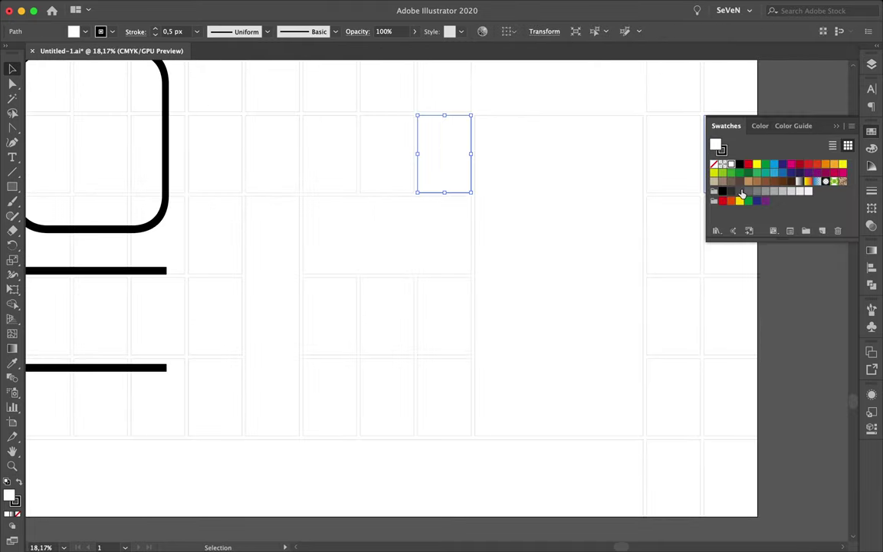
left_click(817, 172)
double_click(715, 145)
left_click(839, 367)
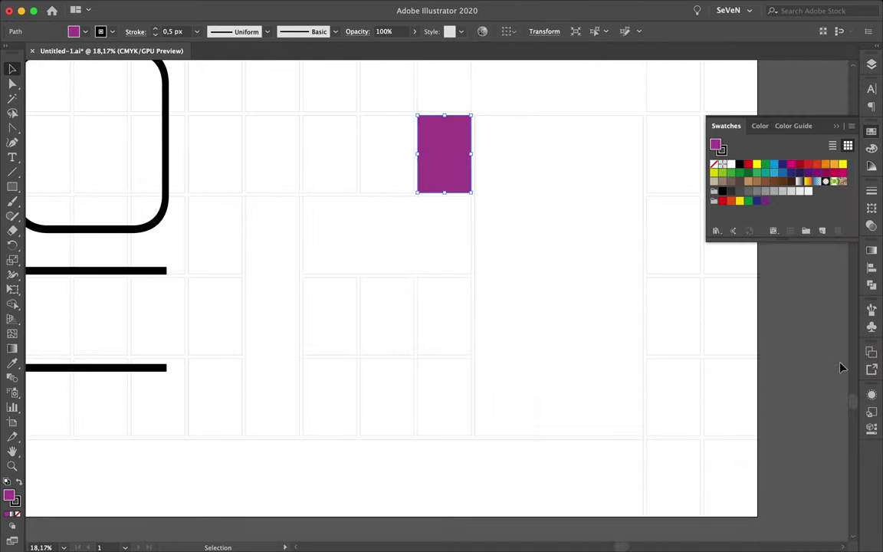
left_click(842, 181)
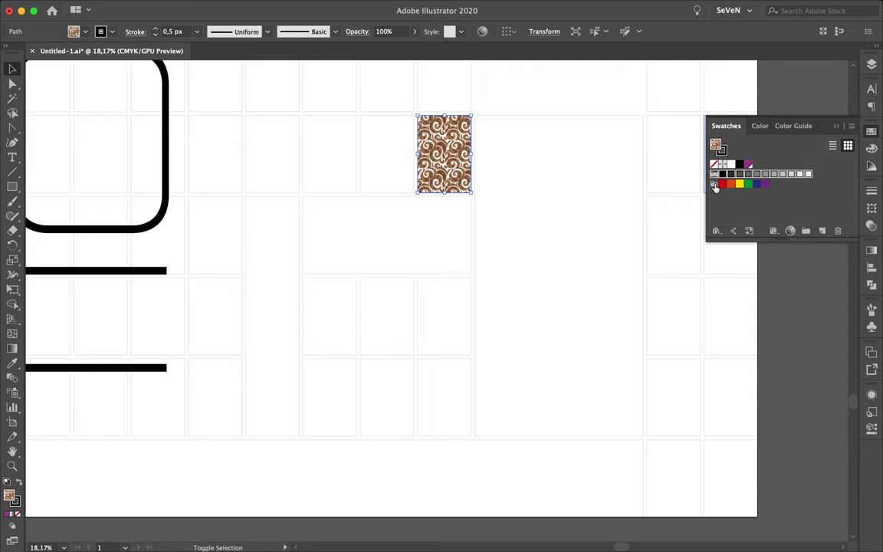
key("ctrl+z")
key("ctrl+minus")
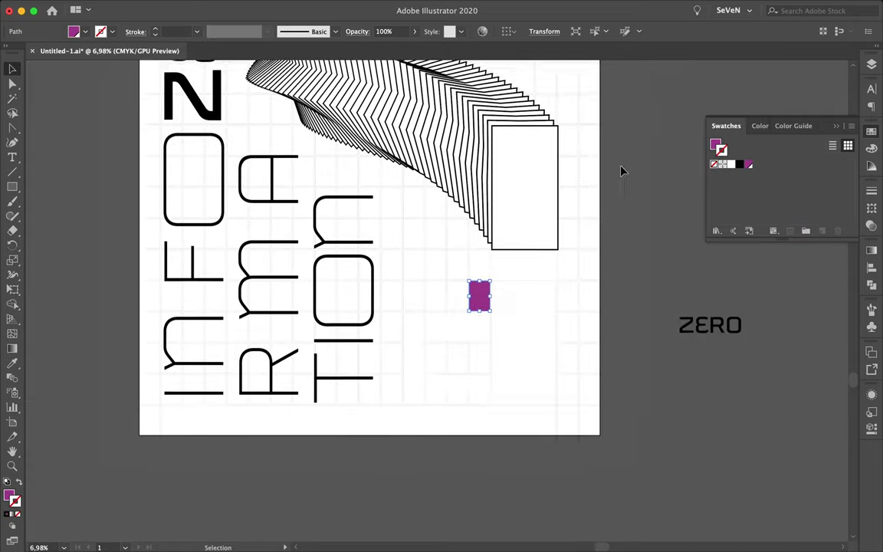
Resize the white grid rectangles near the O of INFO.
left_click(335, 358)
left_click(636, 222)
scroll(562, 282, "up", 2)
mouse_move(597, 287)
left_mouse_down()
mouse_move(458, 289)
mouse_move(557, 330)
left_mouse_up()
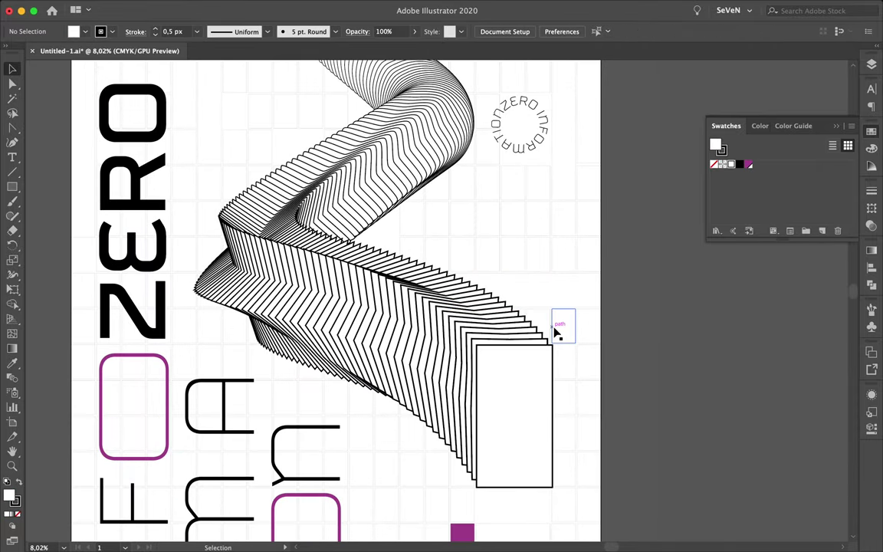
scroll(557, 331, "up", 2)
left_click(518, 232)
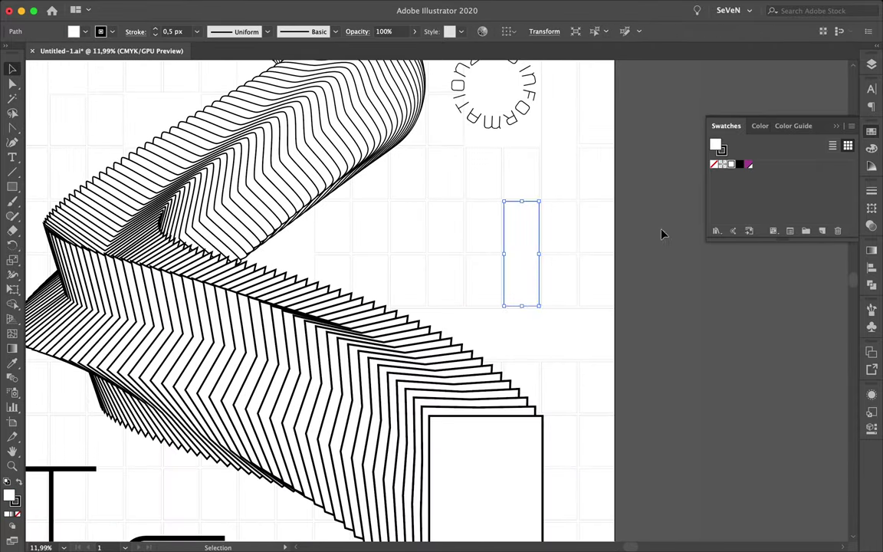
scroll(454, 237, "down", 2)
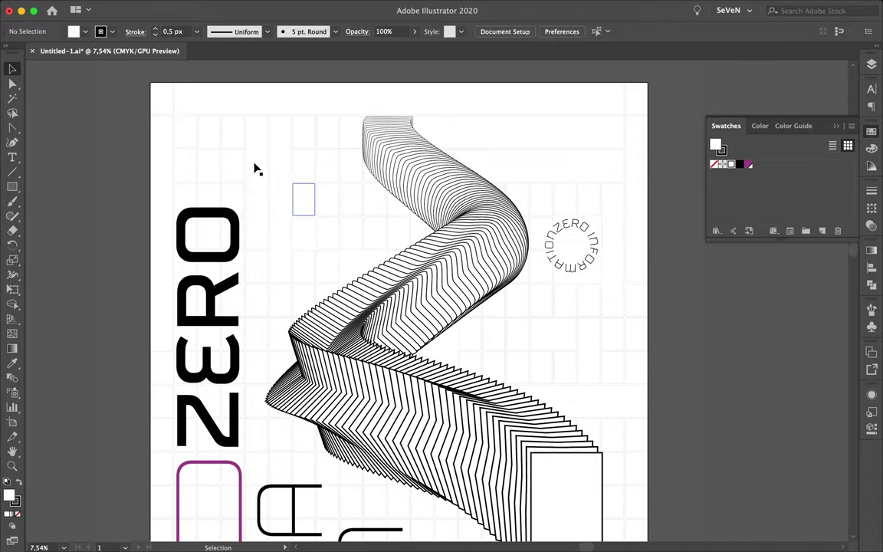
scroll(242, 180, "up", 5)
left_click_drag(242, 180, 248, 190)
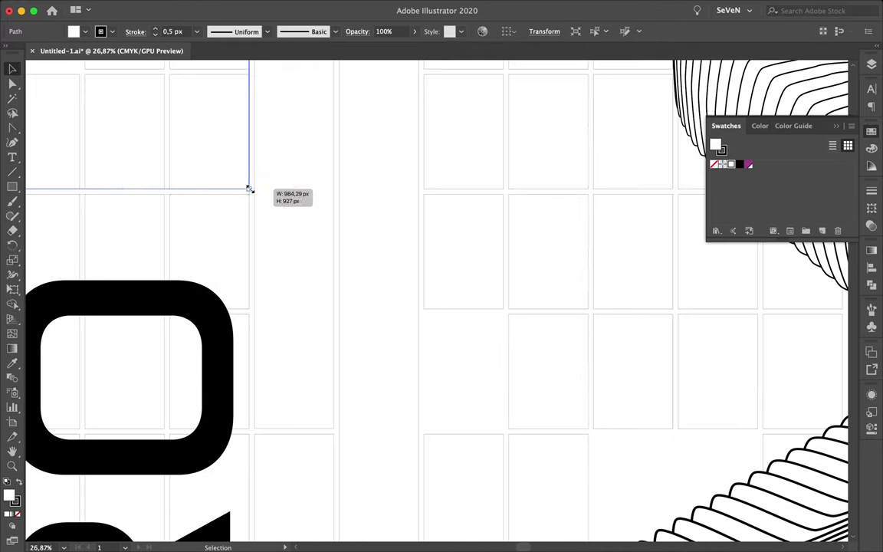
scroll(220, 198, "down", 5)
Delete the grid rectangles above ZERO and draw a new grid rectangle.
key("Delete")
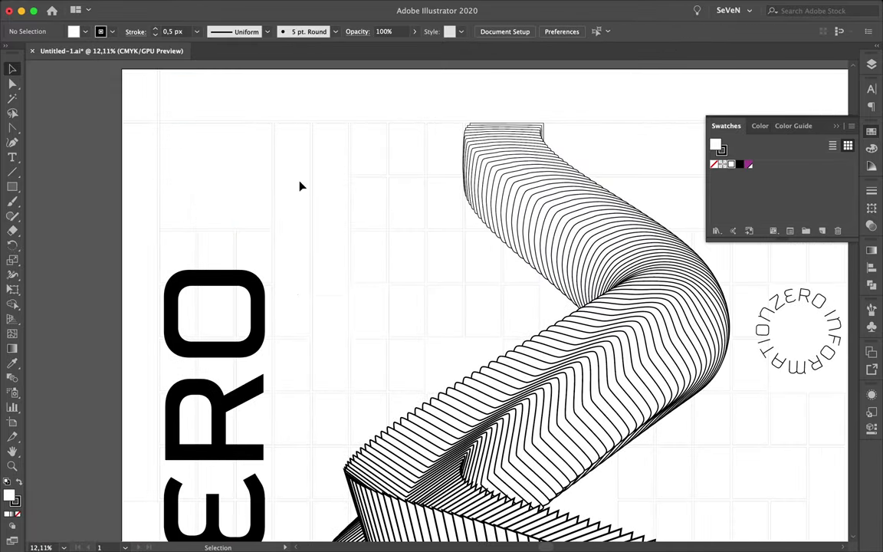
scroll(300, 185, "down", 3)
left_click_drag(159, 146, 269, 304)
key("ctrl+shift+a")
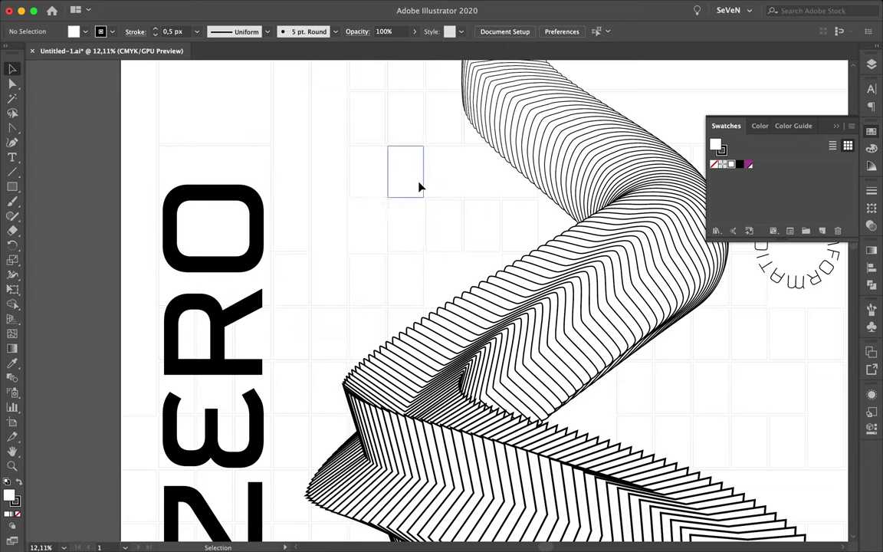
scroll(366, 213, "down", 3)
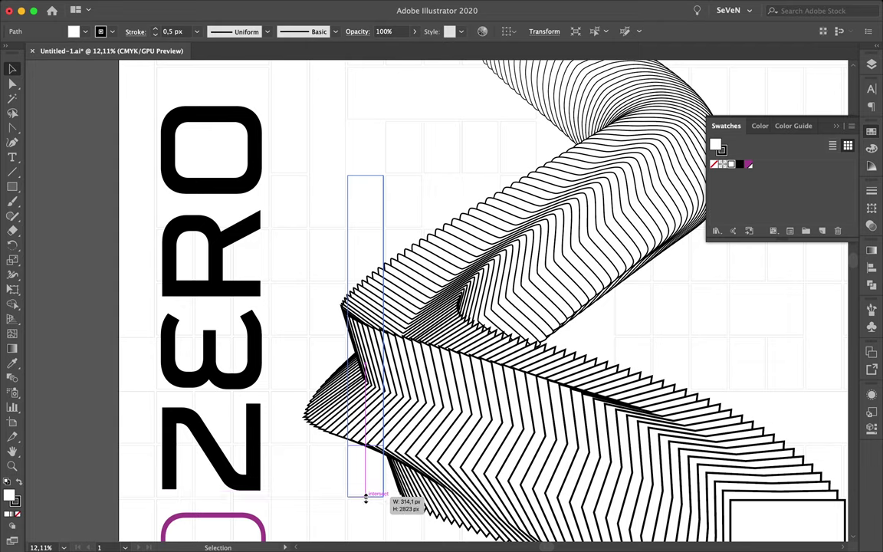
left_click_drag(383, 360, 364, 449)
scroll(310, 372, "left", 2)
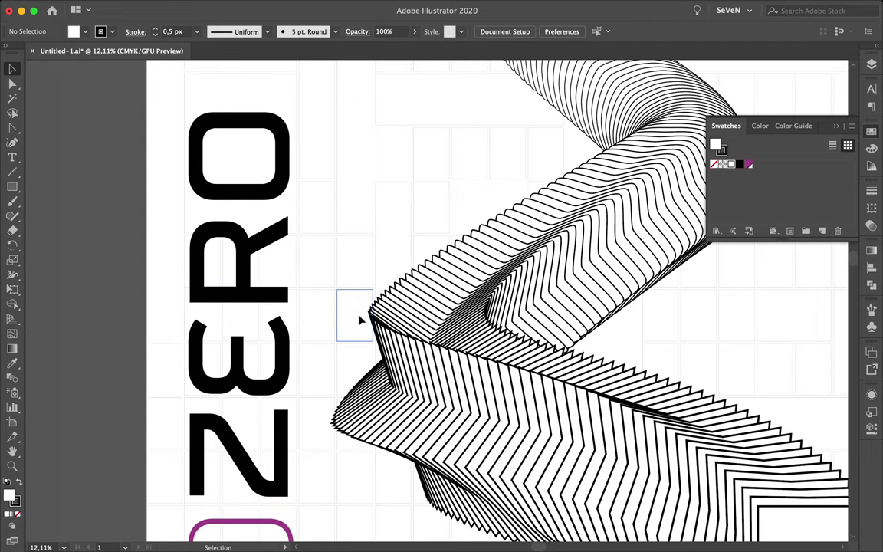
scroll(246, 321, "down", 1)
Move the grid rectangle beside the R to the right.
left_click(287, 263)
left_click_drag(287, 263, 331, 256)
left_click(307, 227)
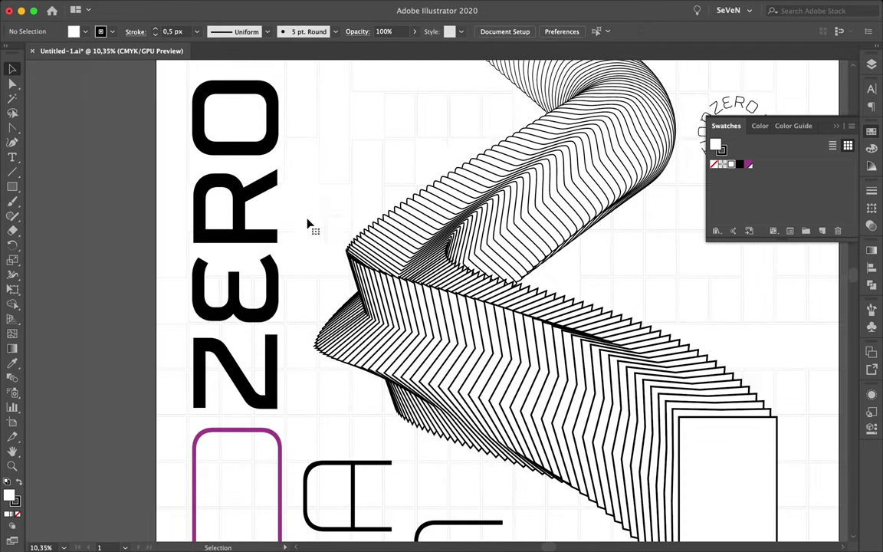
scroll(309, 276, "down", 5)
Draw a thin purple bar beside the lettering.
key("m")
left_click_drag(247, 511, 249, 511)
key("i")
left_click(446, 435)
key("v")
scroll(460, 345, "up", 4)
key("ctrl+a")
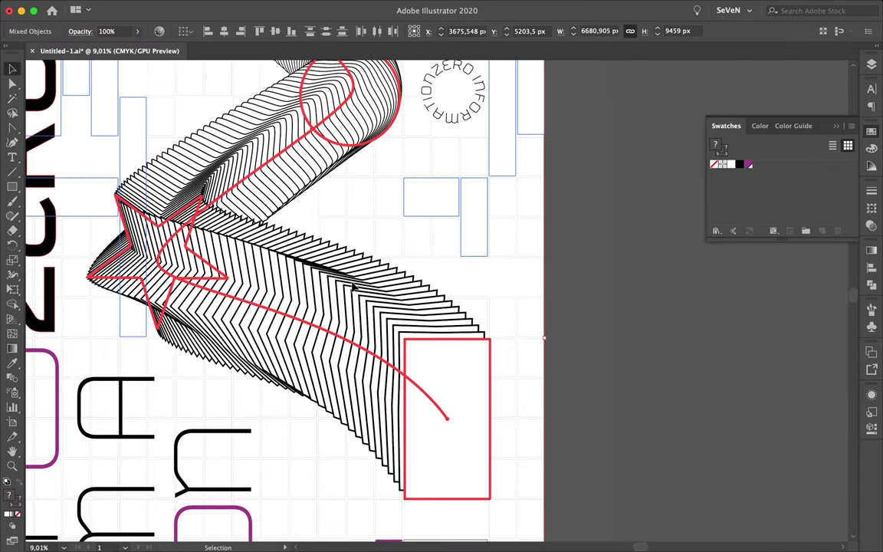
Expand the artwork into plain paths with default options and isolate the ribbon group.
left_click(152, 7)
left_click(162, 140)
left_click(476, 353)
left_click(151, 6)
left_click(614, 389)
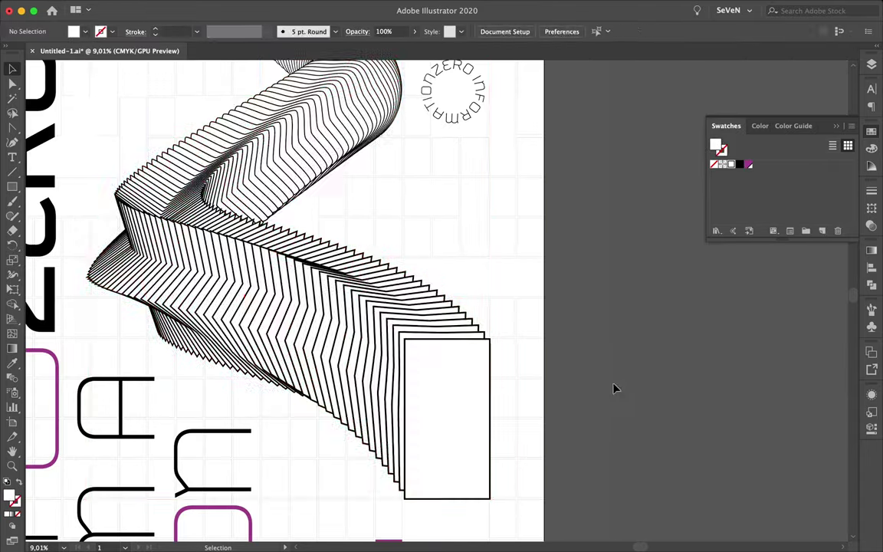
left_click(425, 245)
double_click(425, 244)
Duplicate a ribbon strand as a purple copy and move the rounded end outline up-left.
mouse_move(326, 287)
left_mouse_down()
mouse_move(417, 266)
mouse_move(417, 250)
left_mouse_up()
scroll(345, 230, "down", 2)
left_click_drag(346, 222, 337, 212)
scroll(329, 191, "up", 3)
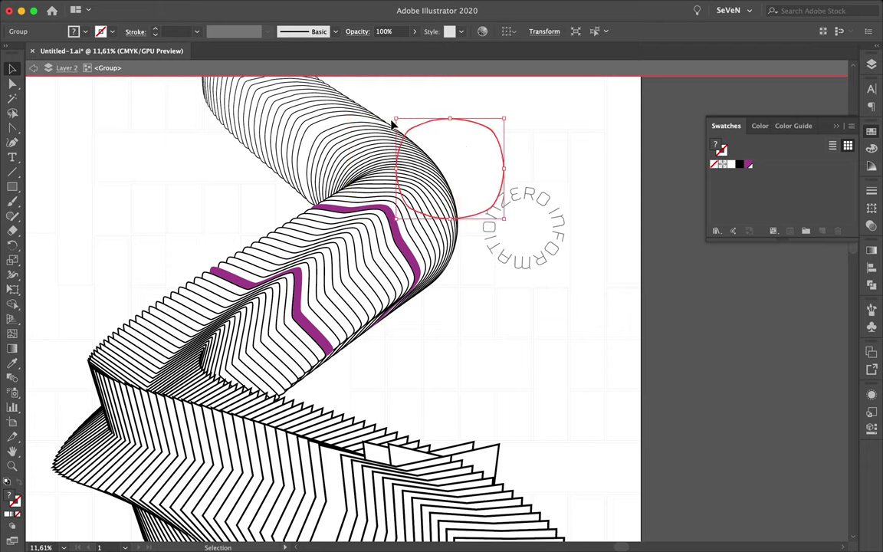
left_click_drag(407, 102, 300, 114)
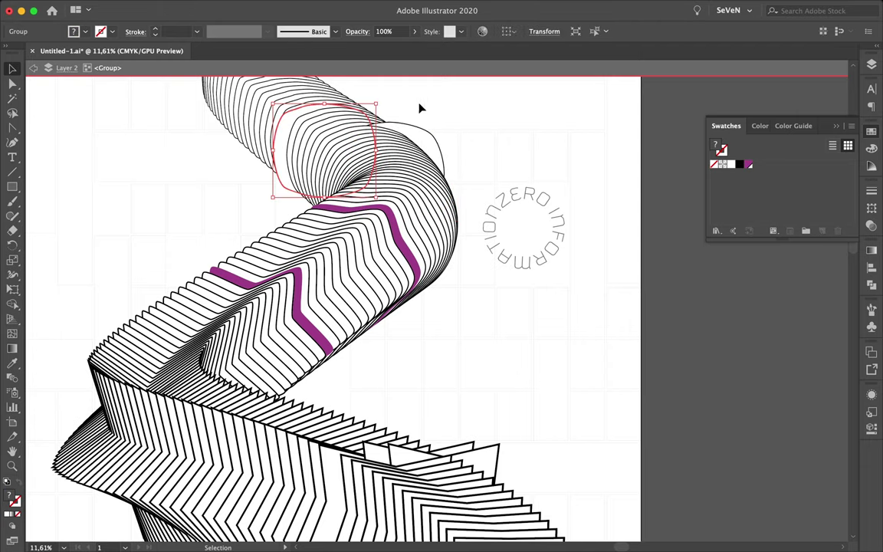
left_click(414, 109)
left_click(92, 429)
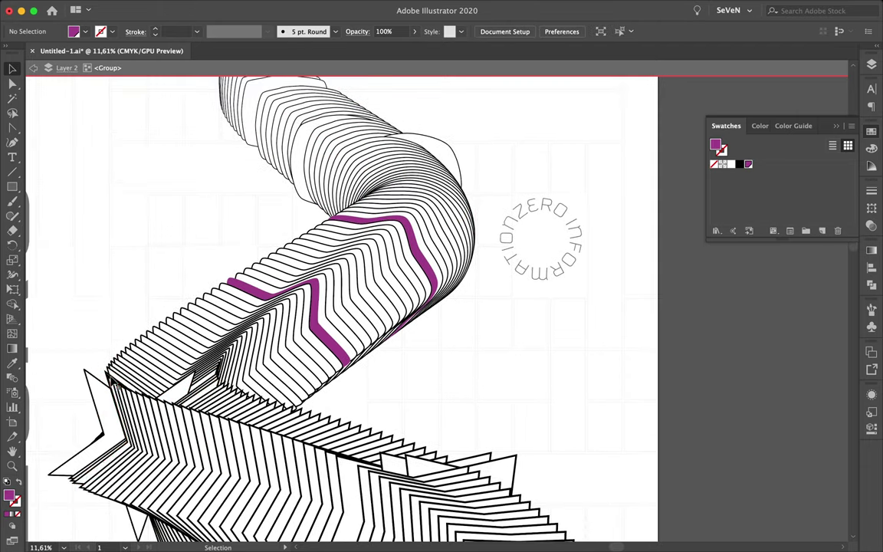
key("ctrl+shift+a")
Apply the purple styling to a group of zigzag strands.
scroll(447, 371, "down", 3)
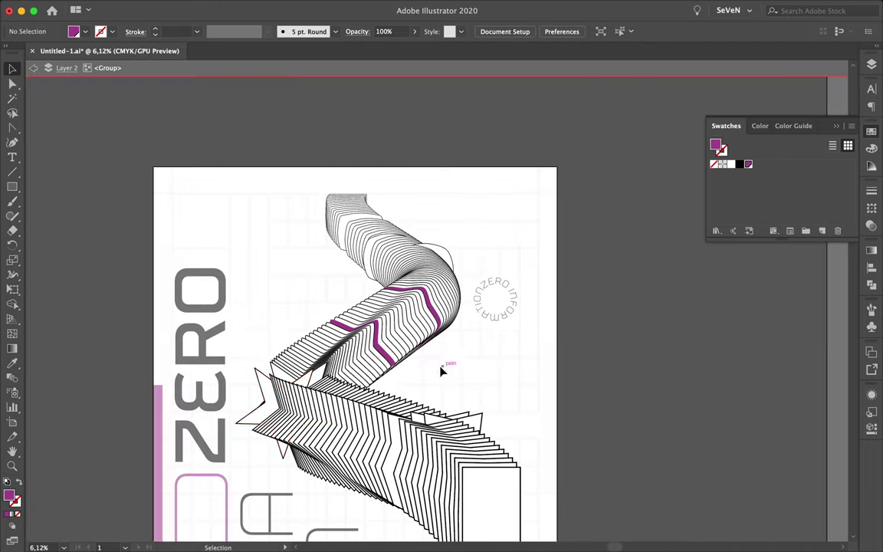
left_click(268, 408)
key("ctrl+shift+a")
scroll(477, 361, "up", 3)
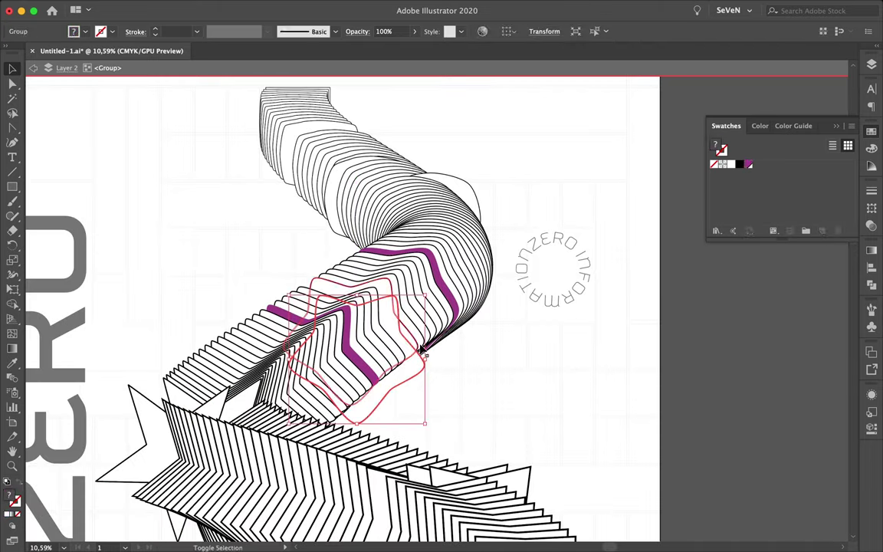
scroll(566, 380, "down", 2)
left_click(217, 343)
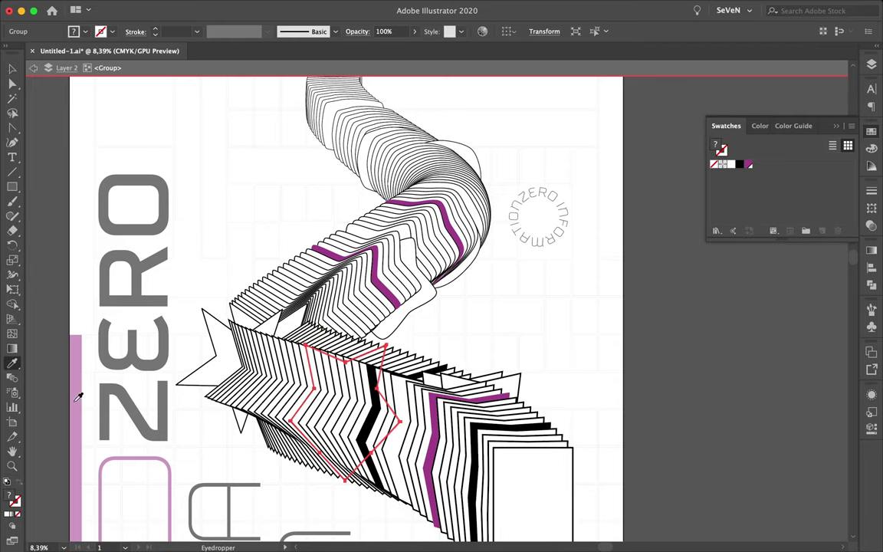
left_click(362, 126)
scroll(284, 198, "up", 3)
key("v")
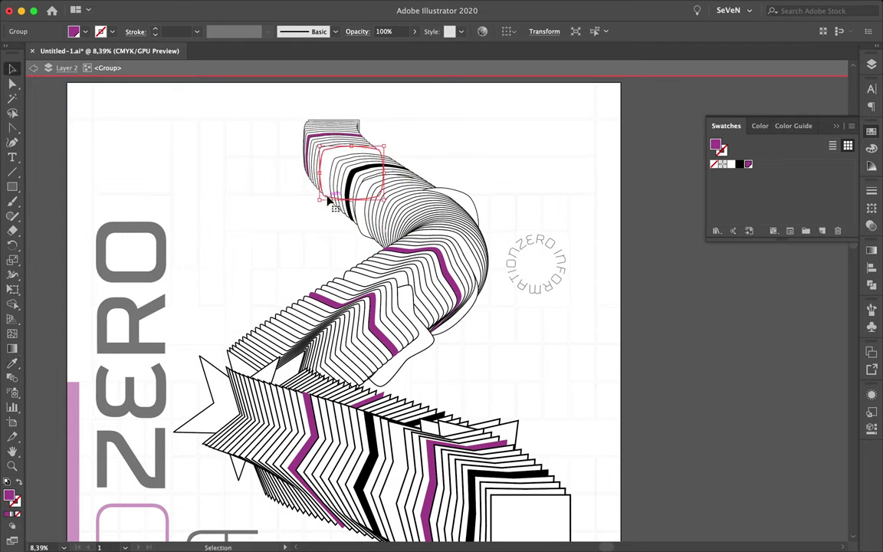
Restyle a lower zigzag strand group by sampling another strand with the Eyedropper.
left_click(311, 223)
left_click(367, 298)
key("i")
left_click(377, 299)
key("v")
left_click(536, 240)
Move an upper group of the tube up and to the left.
left_click(452, 230)
left_click(455, 172)
left_click_drag(428, 225, 396, 188)
left_click(313, 266)
scroll(313, 266, "down", 2)
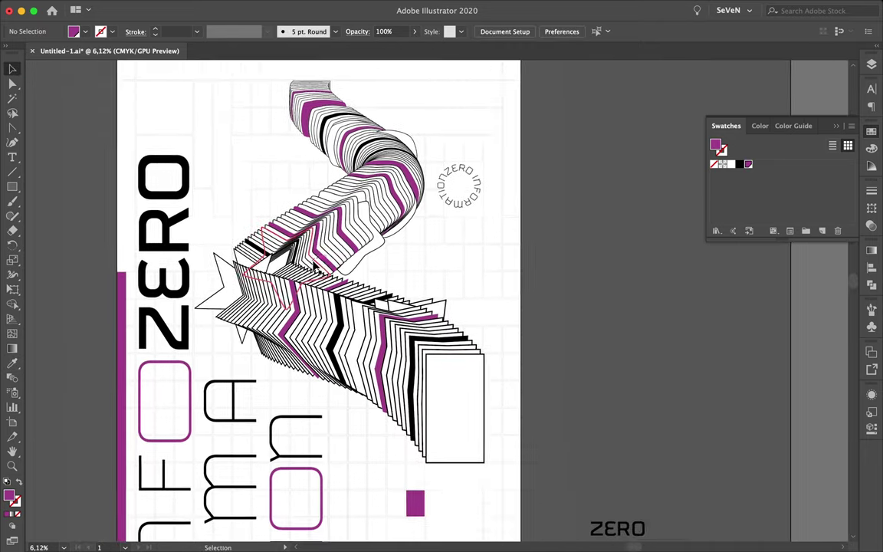
Draw two small purple rectangles side by side near the ribbon's end.
key("m")
scroll(431, 385, "up", 3)
left_click_drag(417, 308, 435, 354)
left_click_drag(442, 309, 481, 354)
scroll(517, 323, "down", 5)
Add an outline rectangle at the rounded O's corner and a wide grid rectangle.
mouse_move(441, 380)
left_mouse_down()
mouse_move(467, 417)
mouse_move(474, 402)
left_mouse_up()
scroll(460, 399, "up", 2)
left_click_drag(323, 285, 232, 221)
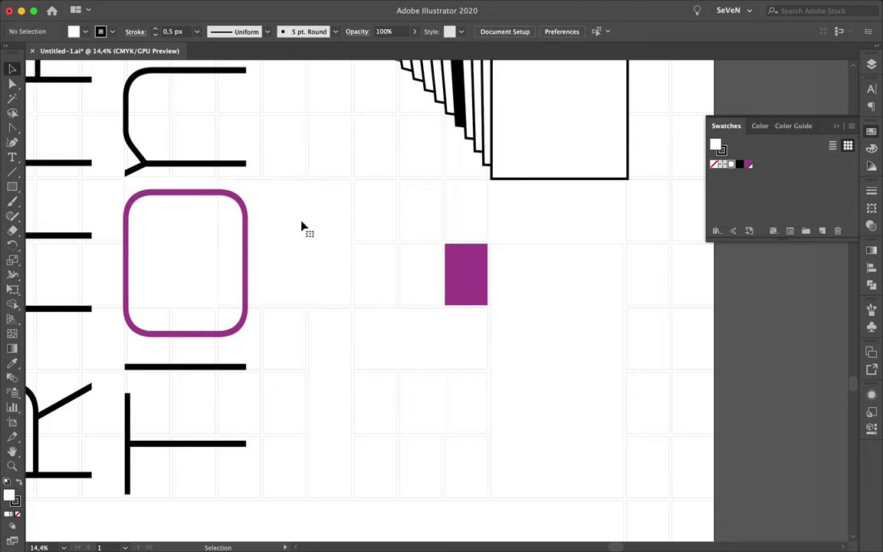
scroll(301, 227, "up", 1)
left_click_drag(174, 140, 367, 201)
scroll(427, 173, "left", 5)
Draw tall and horizontal grid rectangles around the F, removing the extra one over it.
left_click_drag(197, 167, 214, 381)
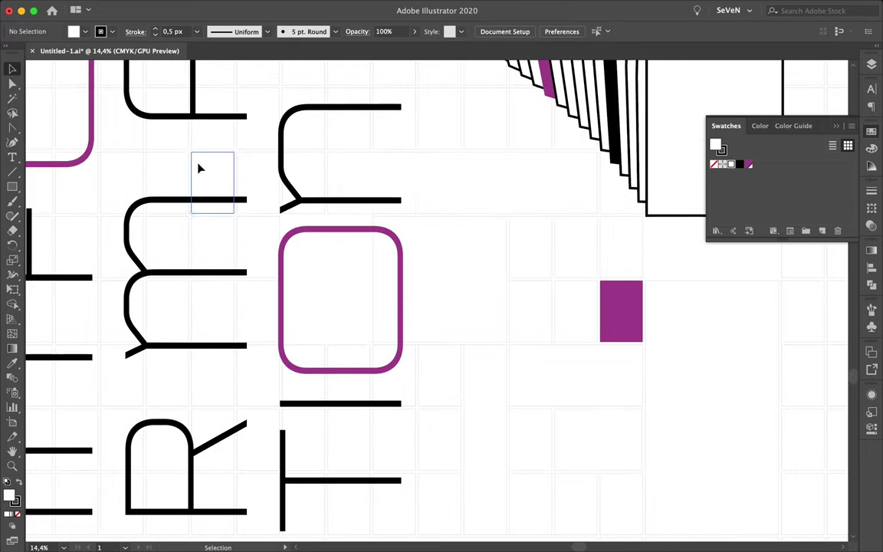
scroll(177, 351, "left", 5)
left_click_drag(111, 340, 337, 390)
left_click_drag(111, 370, 276, 375)
left_click(185, 380)
left_click_drag(133, 336, 134, 174)
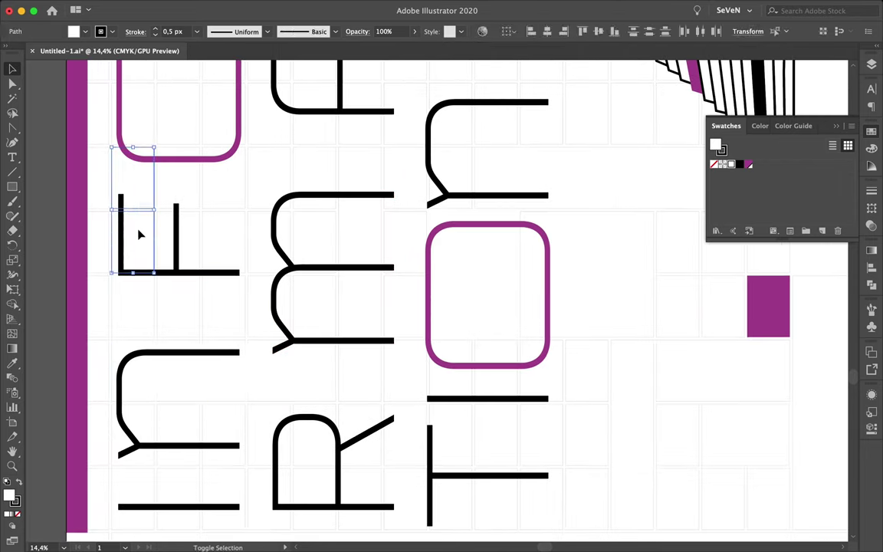
left_click_drag(198, 274, 245, 146)
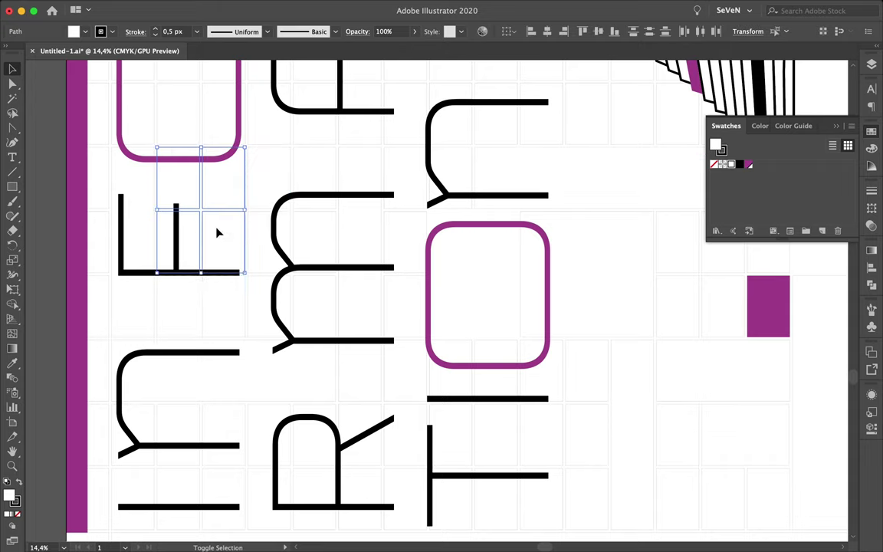
key("Delete")
Delete the white rectangles beside the O and A and draw a wide rectangle across the letters.
scroll(169, 263, "up", 5)
left_click_drag(115, 100, 144, 157)
key("Delete")
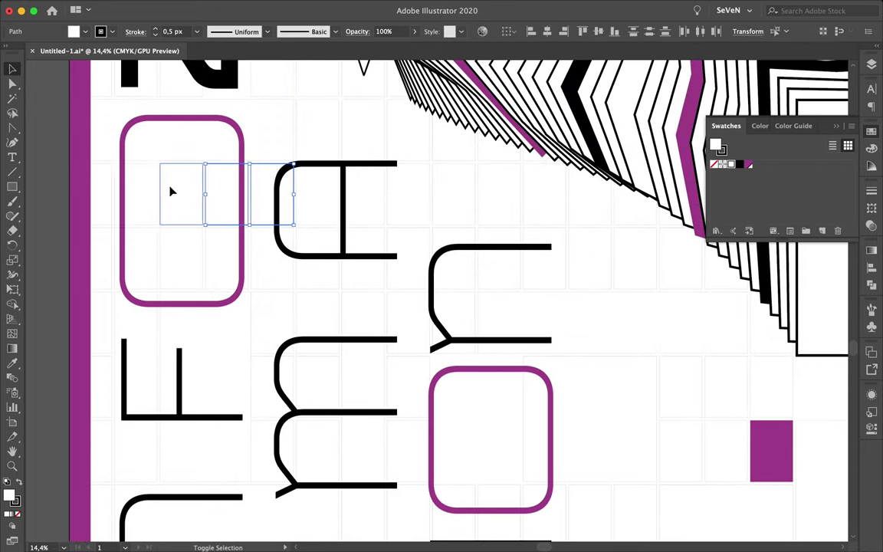
key("Delete")
left_click_drag(114, 228, 475, 289)
left_click(137, 266)
scroll(235, 276, "down", 3)
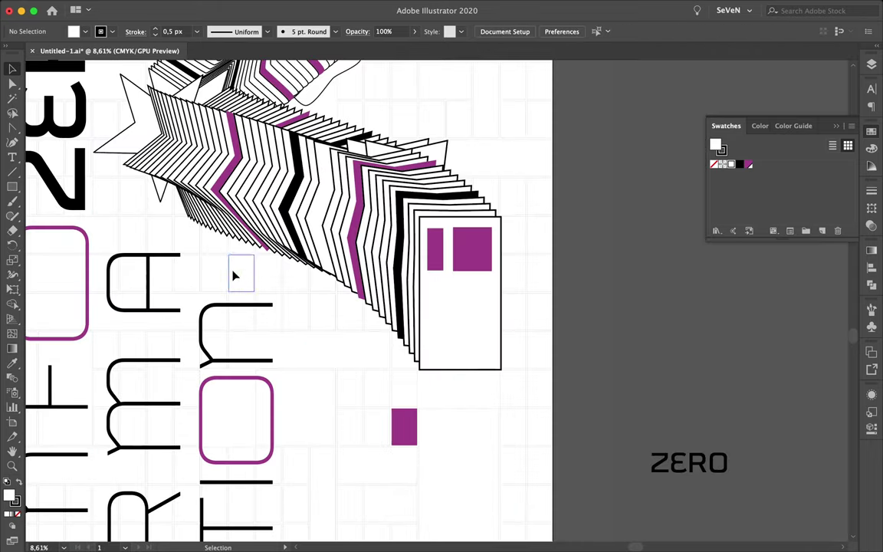
Resize the thin rectangle to its final width beside the grid cells.
mouse_move(389, 327)
left_mouse_down()
mouse_move(412, 330)
mouse_move(355, 309)
left_mouse_up()
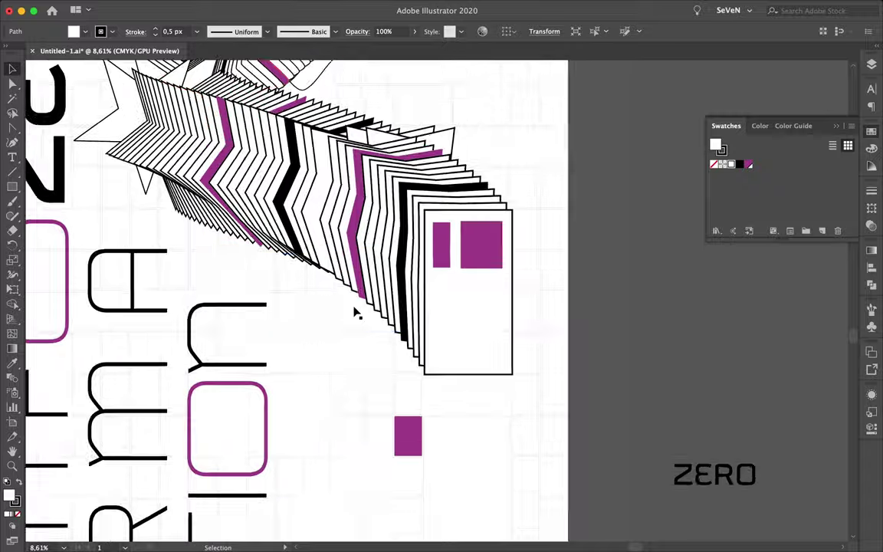
scroll(355, 310, "up", 3)
left_click(365, 296)
left_click(418, 314)
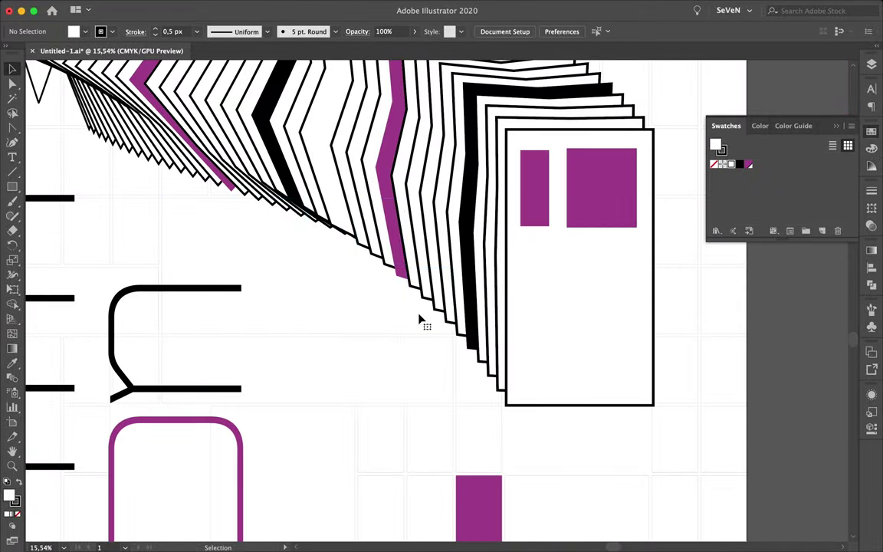
scroll(417, 315, "down", 4)
left_click_drag(524, 90, 523, 91)
scroll(293, 180, "up", 3)
Draw a small purple triangle at a grid cell corner with the Pen tool.
key("p")
scroll(401, 191, "up", 5)
left_click(338, 170)
left_click(312, 197)
key("v")
scroll(338, 177, "down", 3)
left_click(342, 186)
Copy the triangle into three more cell corners and show the Layers panel.
left_click_drag(351, 307, 337, 302)
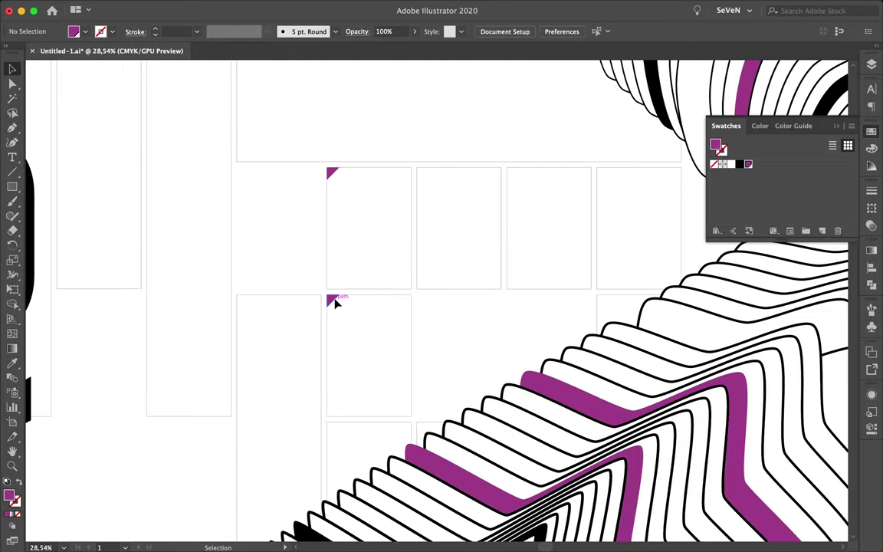
scroll(246, 299, "down", 3)
scroll(299, 310, "up", 2)
scroll(300, 309, "down", 3)
scroll(297, 392, "up", 3)
mouse_move(438, 296)
left_mouse_down()
mouse_move(277, 360)
mouse_move(545, 367)
left_mouse_up()
scroll(272, 360, "up", 4)
scroll(272, 360, "down", 3)
scroll(534, 368, "down", 3)
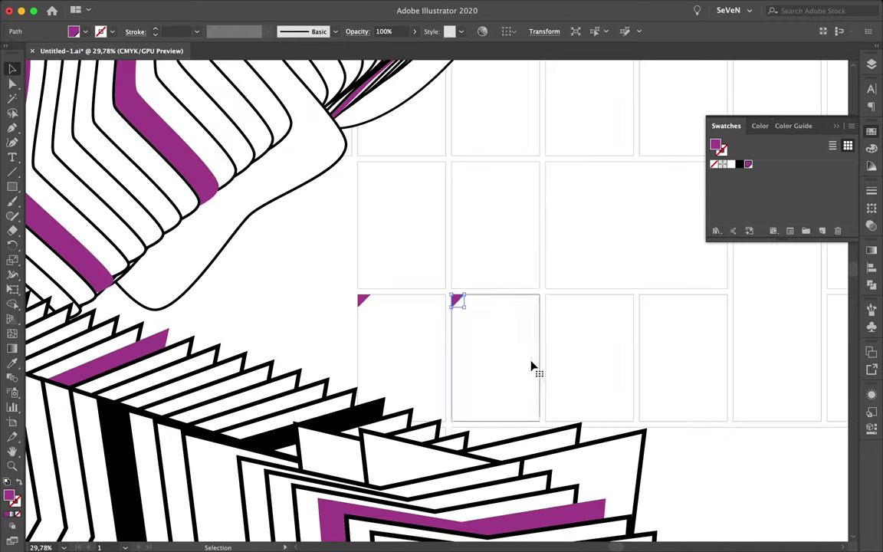
left_click_drag(687, 401, 658, 300)
scroll(679, 390, "up", 3)
scroll(657, 406, "down", 3)
scroll(657, 291, "up", 6)
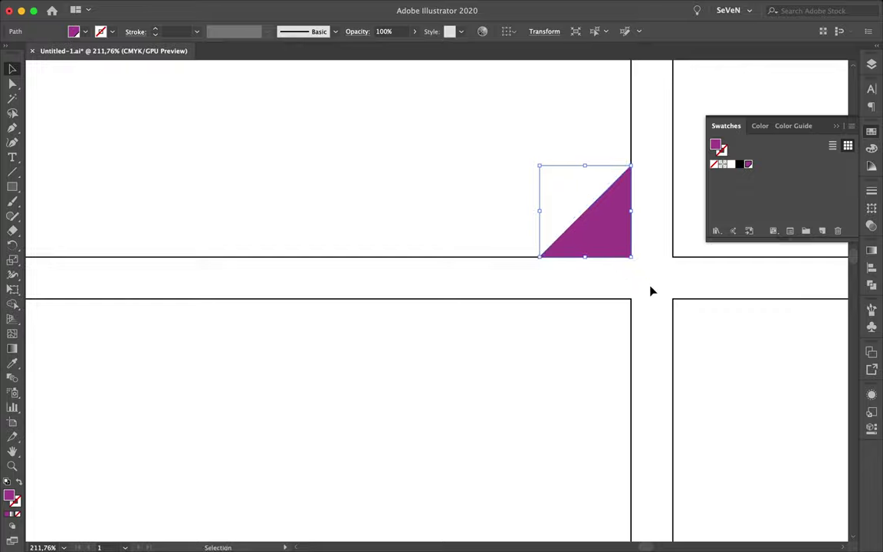
scroll(638, 274, "down", 3)
scroll(640, 265, "down", 3)
scroll(641, 269, "up", 3)
left_click(871, 64)
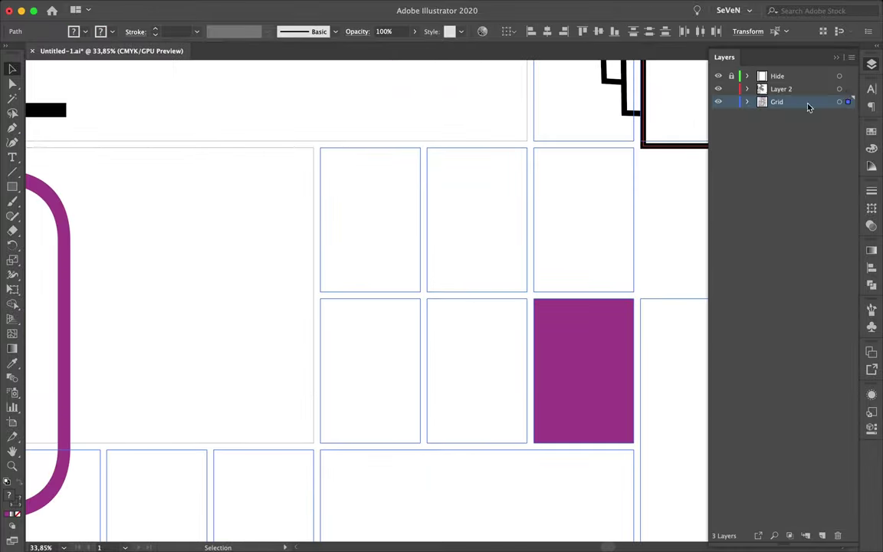
Lock the Grid layer and draw a small magenta rectangle between cells on Layer 2.
left_click(797, 88)
scroll(425, 290, "up", 3)
left_click(731, 102)
key("m")
left_click_drag(422, 280, 437, 326)
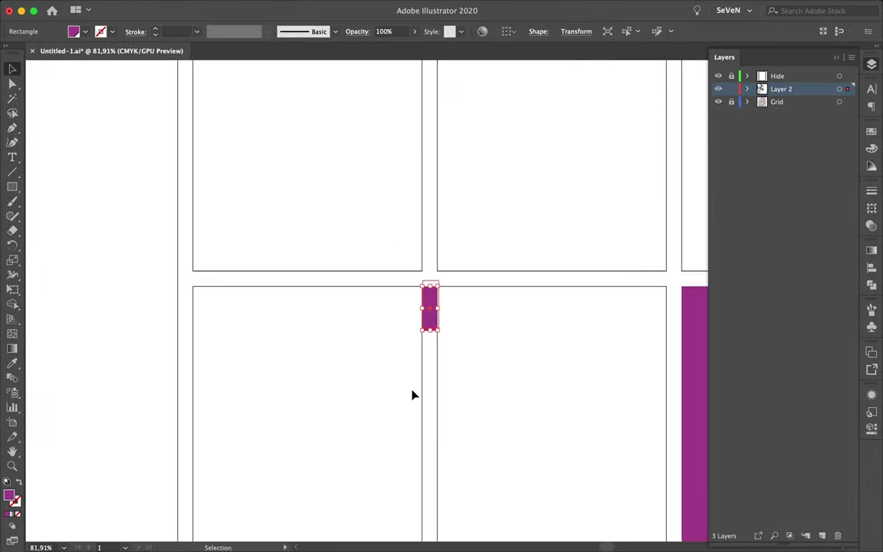
key("v")
Place copies of the magenta rectangle on several grid intersections and gutters.
scroll(453, 326, "down", 3)
left_click_drag(533, 207, 532, 207)
scroll(530, 293, "up", 3)
scroll(532, 291, "down", 4)
scroll(532, 291, "up", 1)
scroll(576, 473, "up", 4)
left_click_drag(531, 339, 558, 389)
scroll(570, 408, "down", 2)
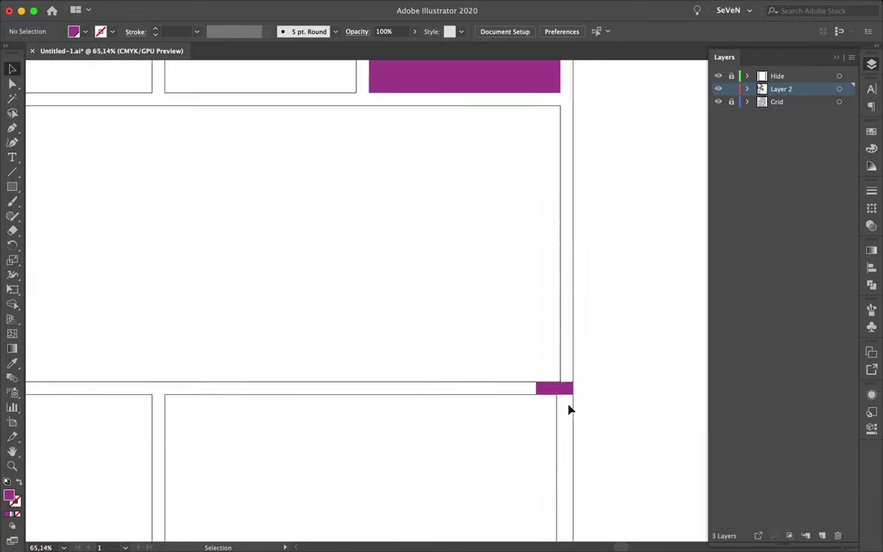
scroll(571, 339, "down", 5)
left_click_drag(576, 316, 328, 465)
scroll(322, 469, "up", 4)
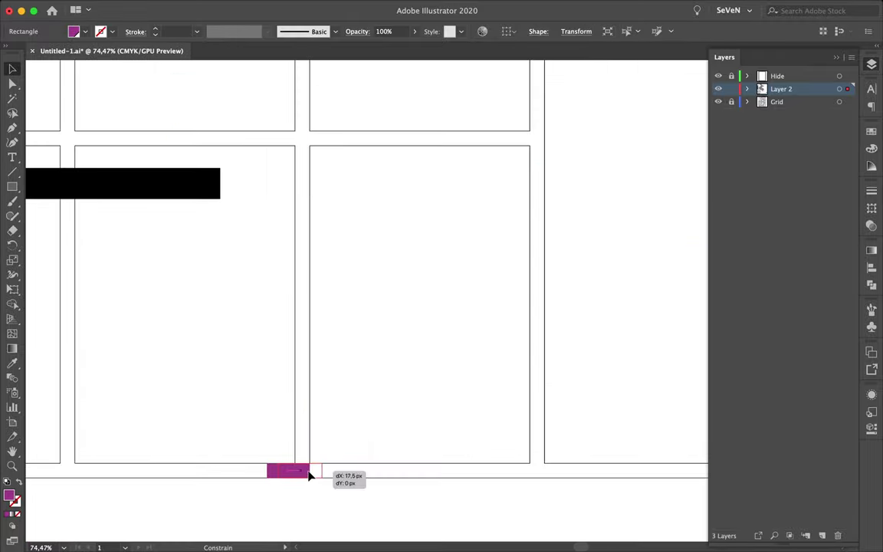
scroll(115, 144, "down", 3)
scroll(210, 128, "up", 2)
scroll(210, 128, "up", 1)
mouse_move(211, 129)
left_mouse_down()
mouse_move(223, 115)
mouse_move(229, 122)
left_mouse_up()
scroll(274, 143, "down", 5)
scroll(319, 175, "down", 1)
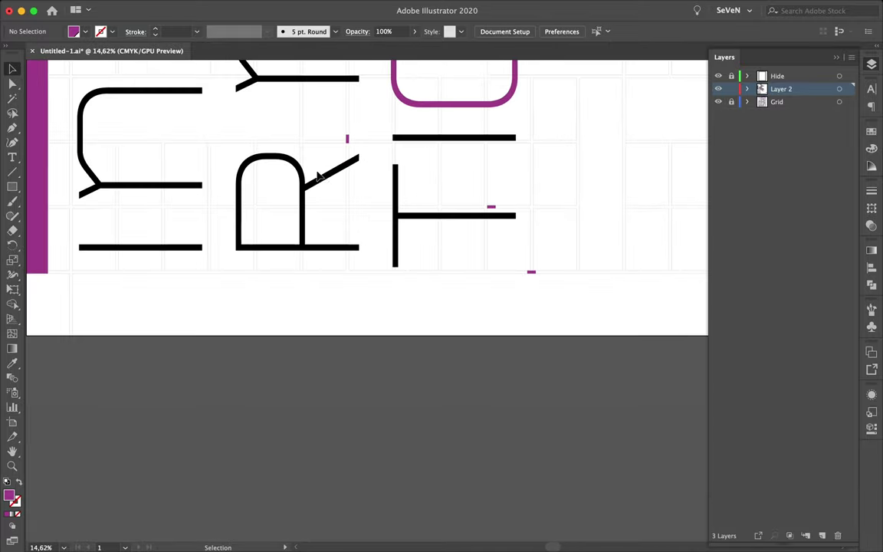
Fill the R's bowl and the top of the A with magenta.
left_click(295, 232)
scroll(256, 191, "down", 2)
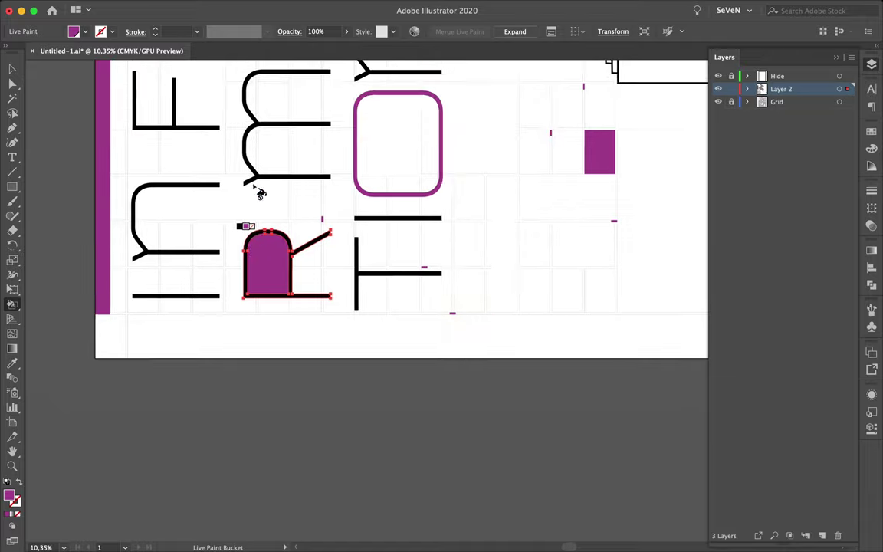
scroll(282, 204, "down", 2)
scroll(286, 196, "up", 2)
left_click(285, 188)
scroll(285, 174, "down", 2)
scroll(285, 175, "up", 2)
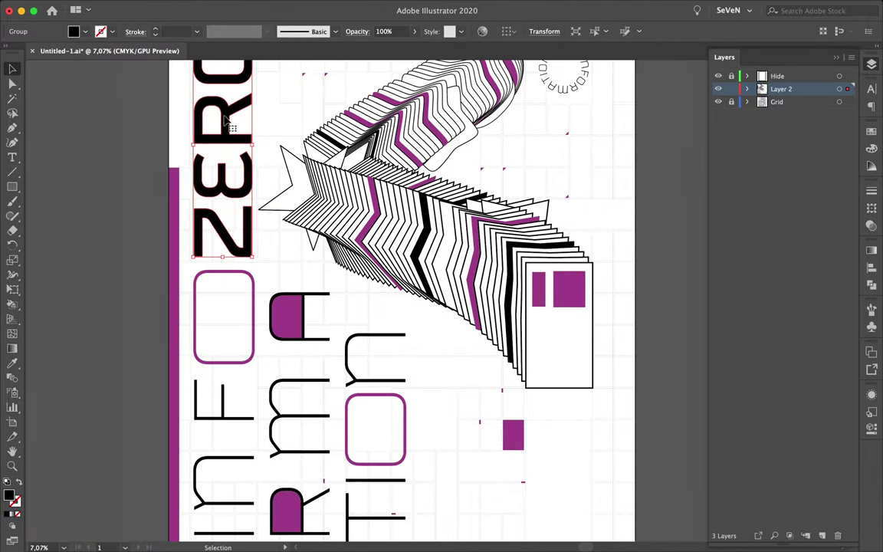
Fill ZERO's top letter magenta and stretch it into a tall bar.
scroll(285, 175, "up", 1)
left_click(224, 109)
key("a")
scroll(214, 131, "down", 1)
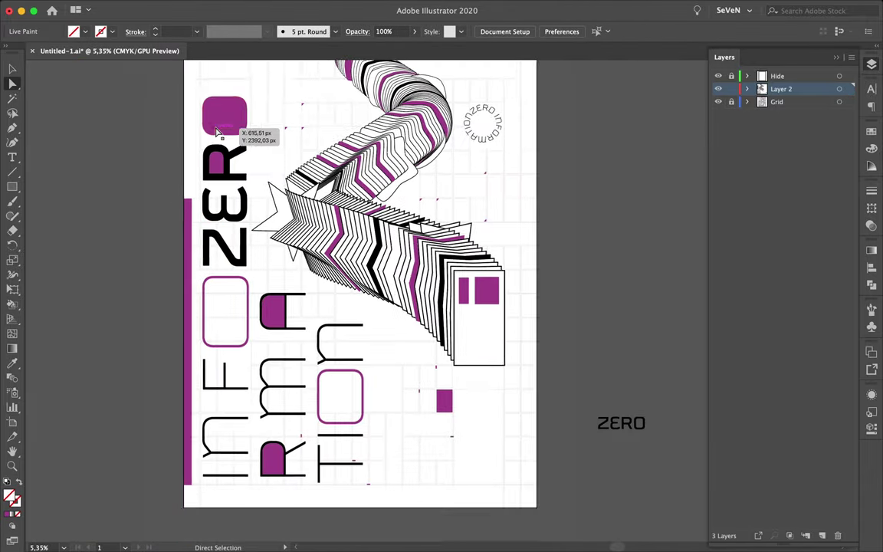
left_click(215, 155)
left_click_drag(239, 86, 238, 82)
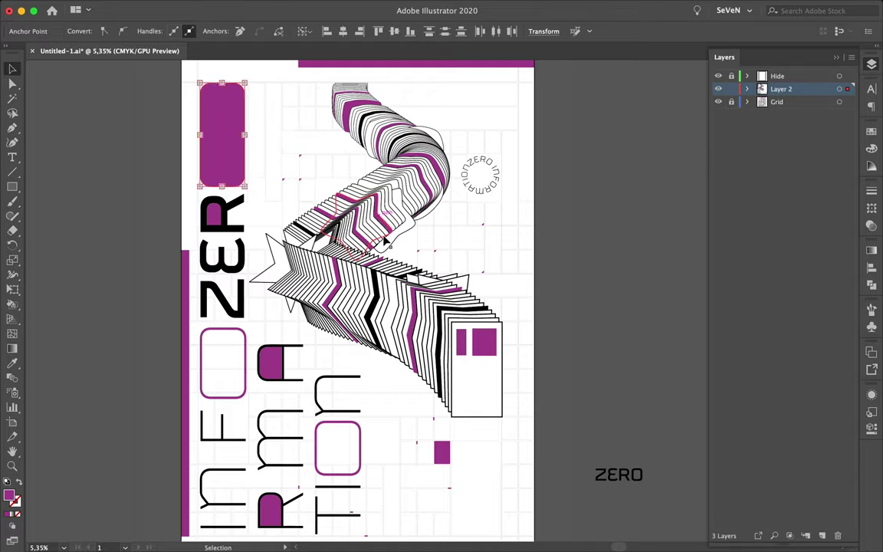
scroll(335, 374, "up", 5)
Extend the horizontal letter stroke toward the ribbon and lengthen the F's stroke up to the O.
left_click_drag(335, 374, 502, 380)
scroll(463, 388, "up", 2)
scroll(463, 388, "down", 5)
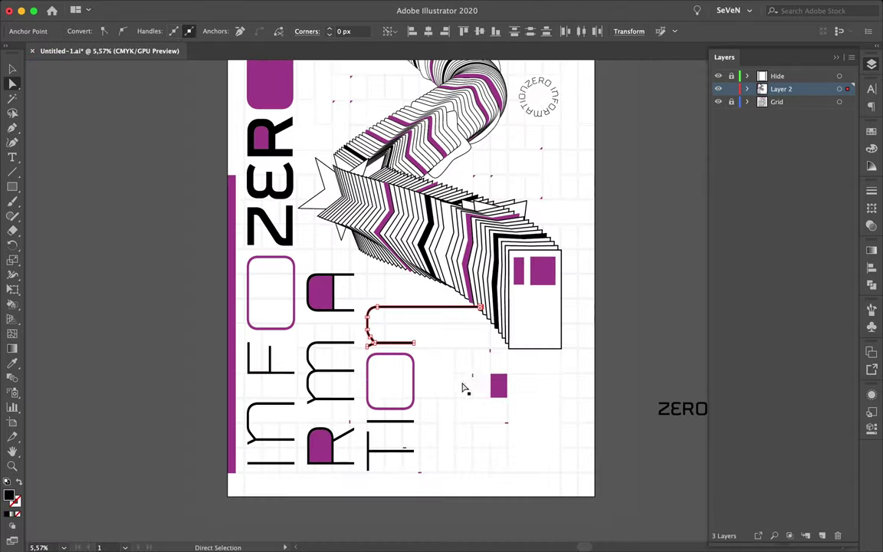
scroll(465, 386, "up", 3)
scroll(196, 465, "up", 2)
mouse_move(92, 276)
left_mouse_down()
mouse_move(96, 201)
mouse_move(90, 224)
left_mouse_up()
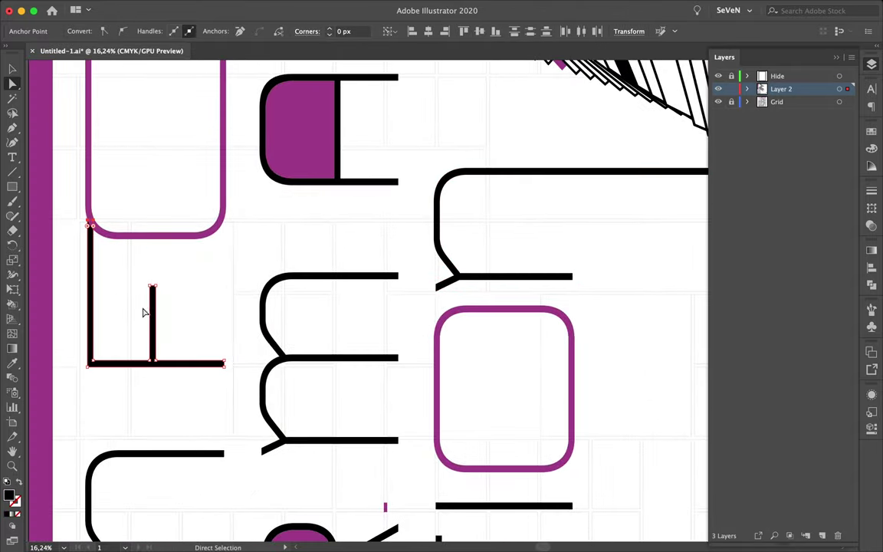
Move the diagonal stroke's end points so it joins the lower bar.
scroll(203, 337, "down", 3)
scroll(195, 330, "up", 3)
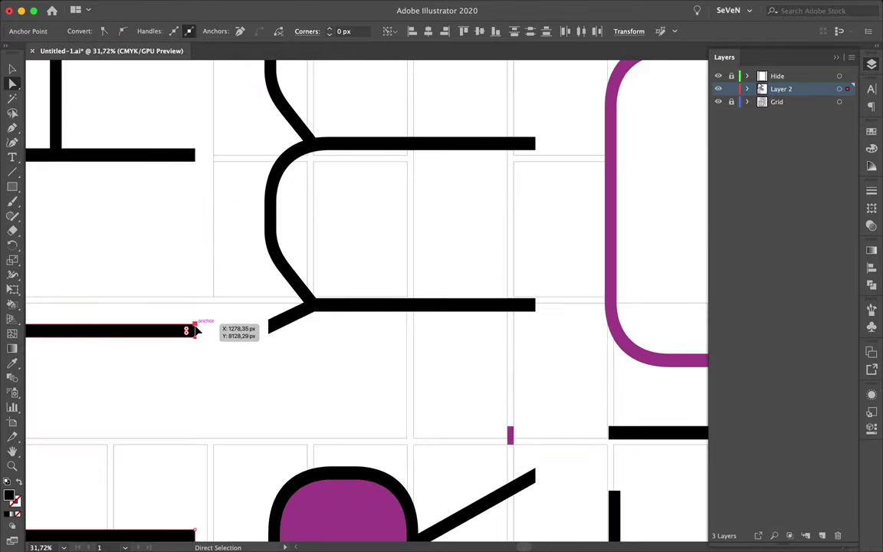
left_click_drag(258, 329, 258, 329)
scroll(259, 329, "up", 5)
left_click_drag(290, 362, 271, 372)
left_click_drag(271, 320, 246, 335)
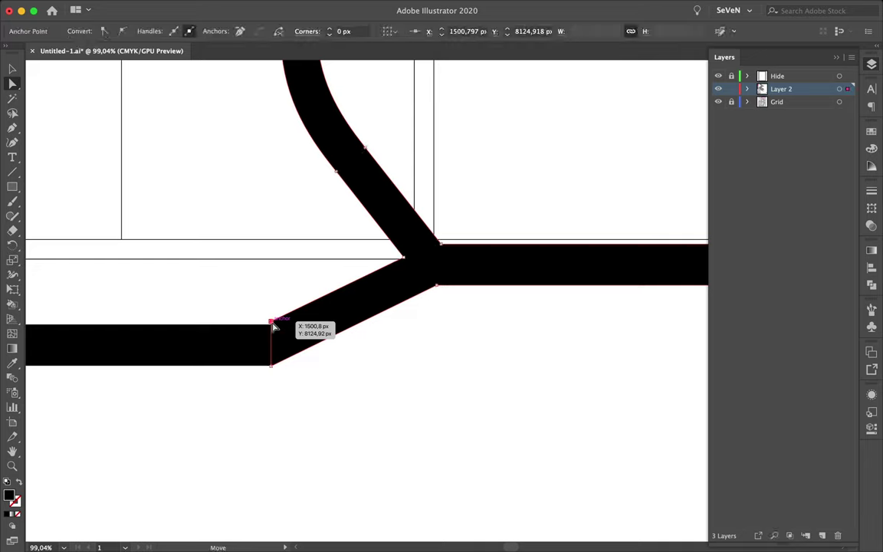
scroll(282, 357, "up", 5)
mouse_move(270, 397)
left_mouse_down()
mouse_move(247, 408)
mouse_move(291, 410)
mouse_move(268, 394)
left_mouse_up()
scroll(247, 408, "up", 10)
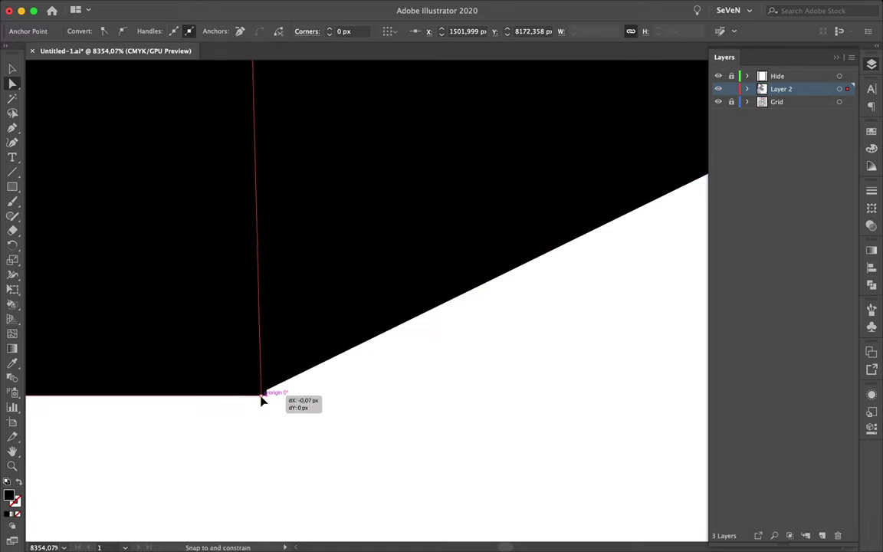
scroll(279, 437, "down", 5)
left_click(278, 436)
Dismiss the accidental Open dialog, fit the artboard in view, and select the F's path.
key("super+o")
left_click(774, 367)
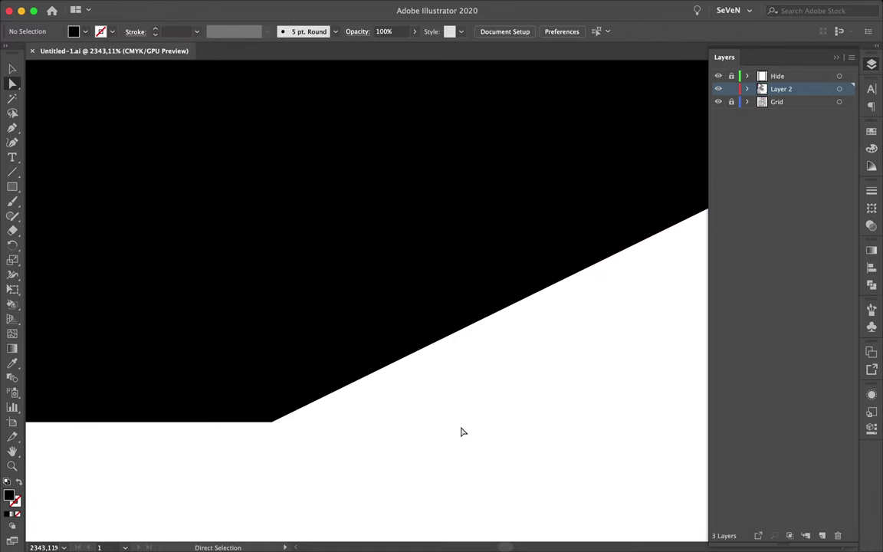
key("super+0")
scroll(455, 429, "up", 5)
left_click(222, 347)
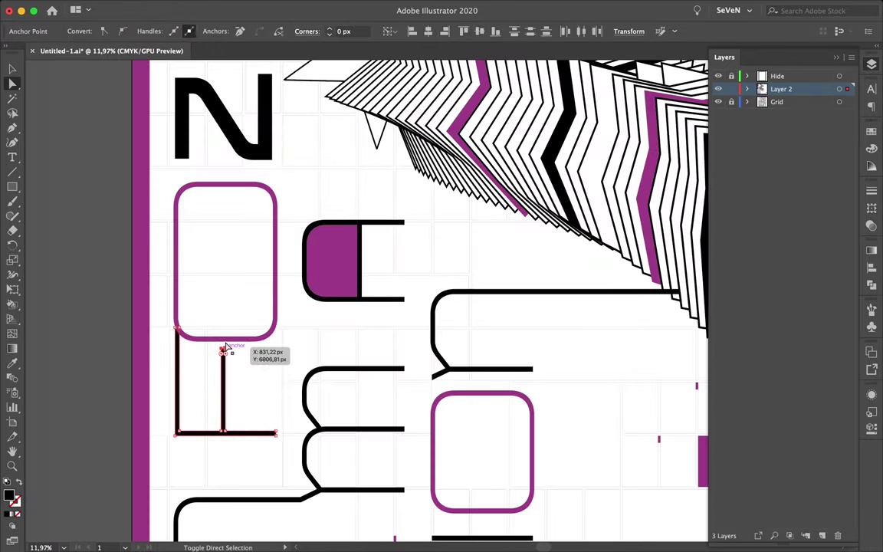
Extend the A's top stroke right toward the ribbon and move its path onto Layer 4.
left_click(401, 298)
scroll(399, 297, "up", 3)
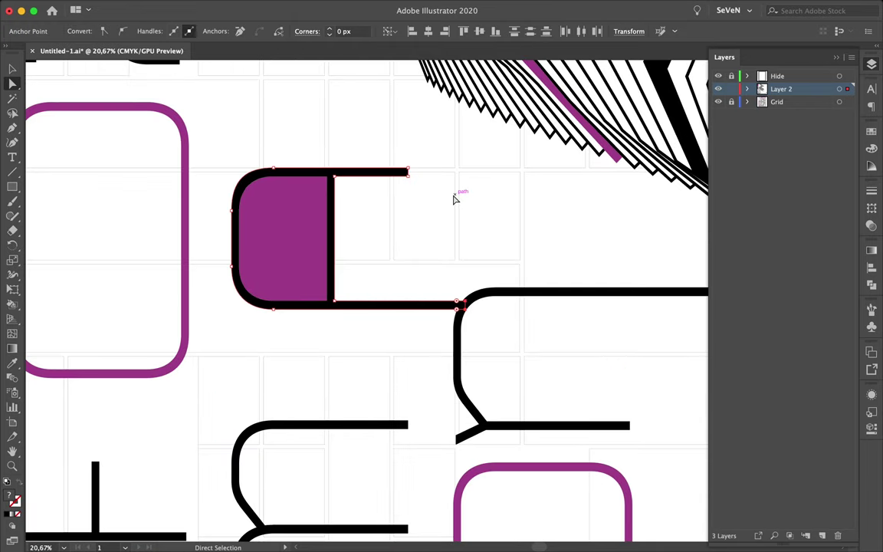
scroll(453, 199, "down", 2)
left_click_drag(424, 178, 592, 179)
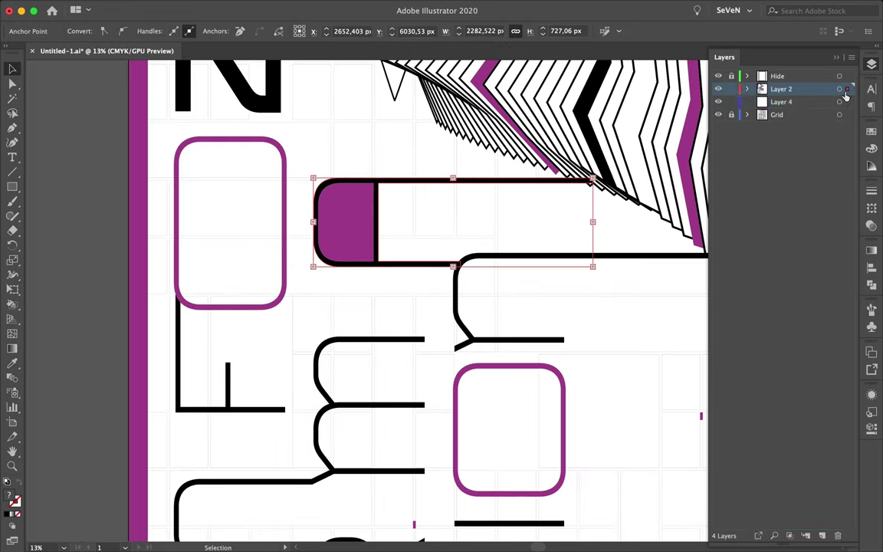
left_click_drag(844, 96, 846, 101)
scroll(556, 259, "down", 2)
Stretch the A's bar out to the artboard's left edge.
left_click(583, 140)
left_click(536, 204)
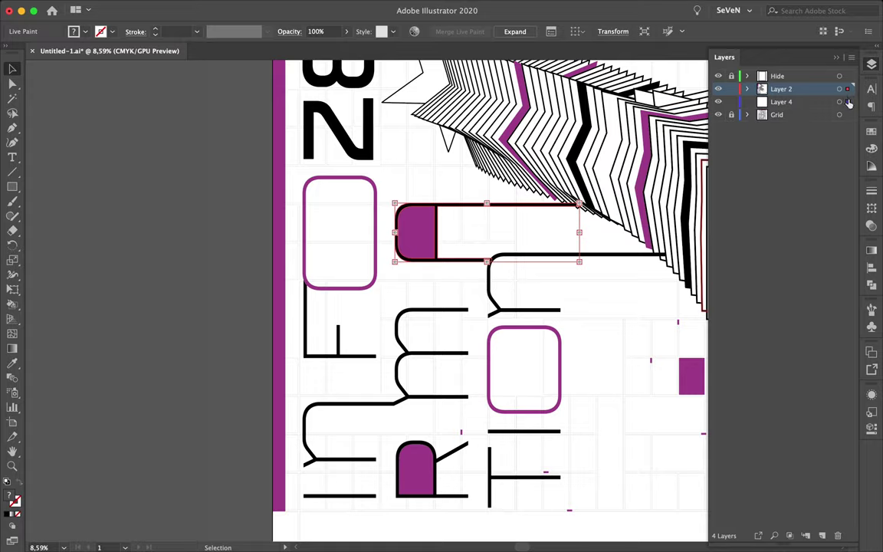
key("a")
scroll(475, 222, "right", 3)
scroll(475, 222, "up", 3)
left_click(473, 219)
scroll(473, 230, "up", 3)
scroll(472, 229, "down", 2)
scroll(689, 252, "right", 5)
left_click_drag(664, 265, 173, 338)
Lengthen the T's crossbar to the right and the line above the T.
scroll(665, 238, "down", 3)
scroll(364, 338, "up", 2)
scroll(507, 286, "right", 2)
scroll(506, 286, "right", 3)
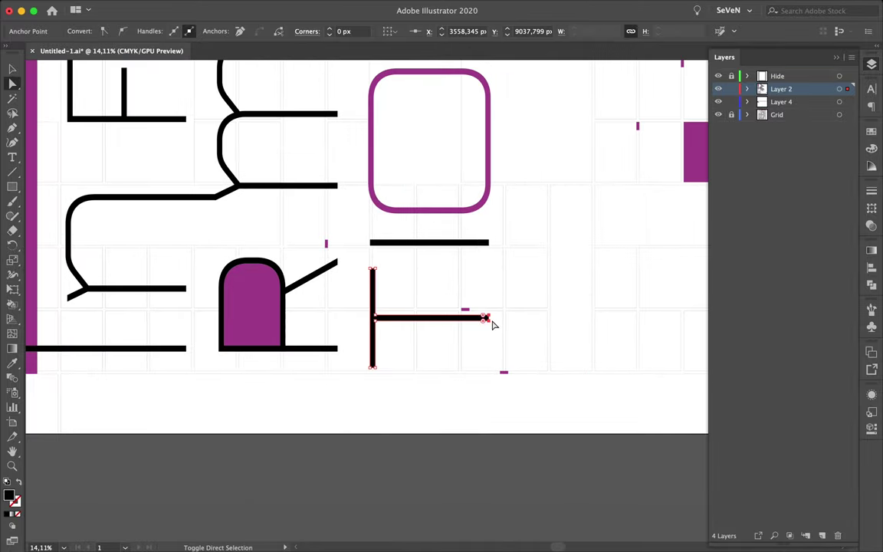
left_click_drag(489, 317, 544, 317)
left_click_drag(618, 253, 410, 277)
left_click(390, 278)
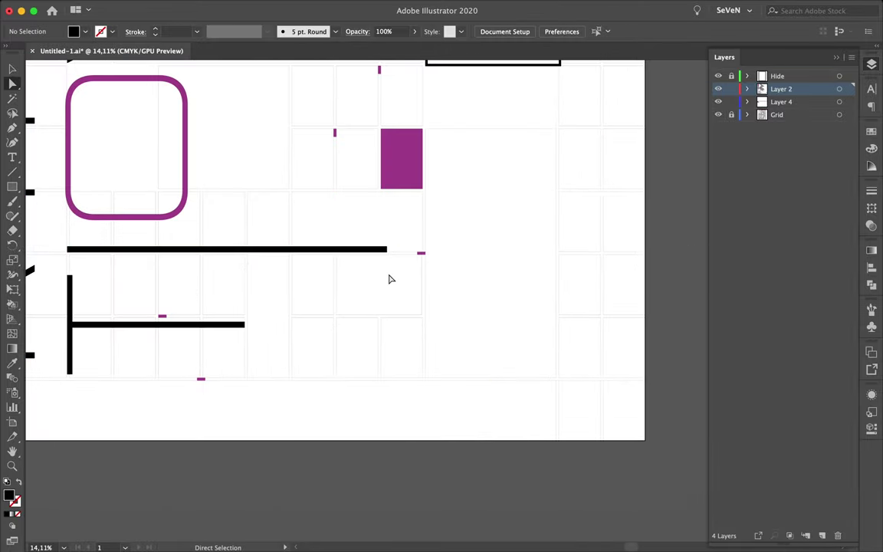
Select the R of ZER, then make Layer 4 the active layer.
scroll(390, 278, "down", 3)
scroll(315, 214, "up", 2)
scroll(314, 214, "up", 1)
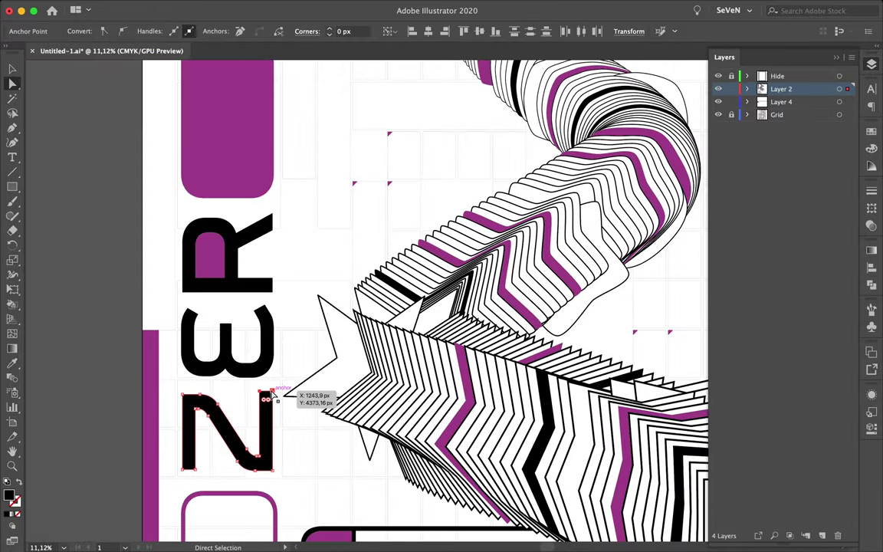
scroll(309, 320, "down", 3)
left_click(275, 315)
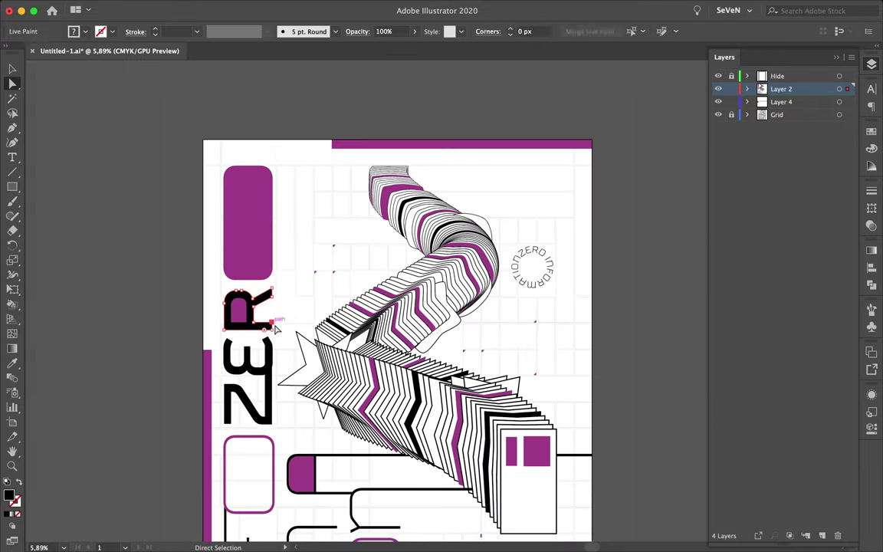
key("v")
left_click(781, 101)
left_click(184, 287)
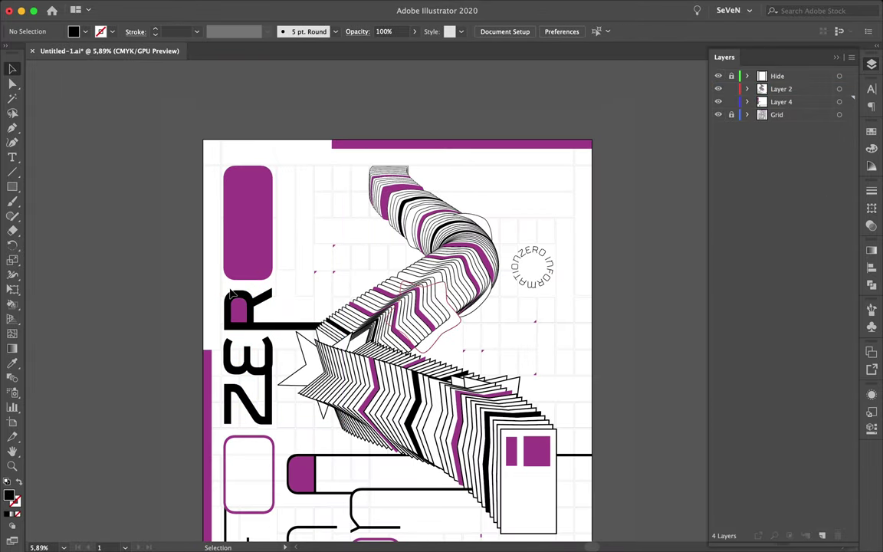
Type a 0 on the poster and expand it into outlines.
key("t")
scroll(185, 286, "up", 2)
left_click(428, 187)
key("Escape")
left_click(153, 3)
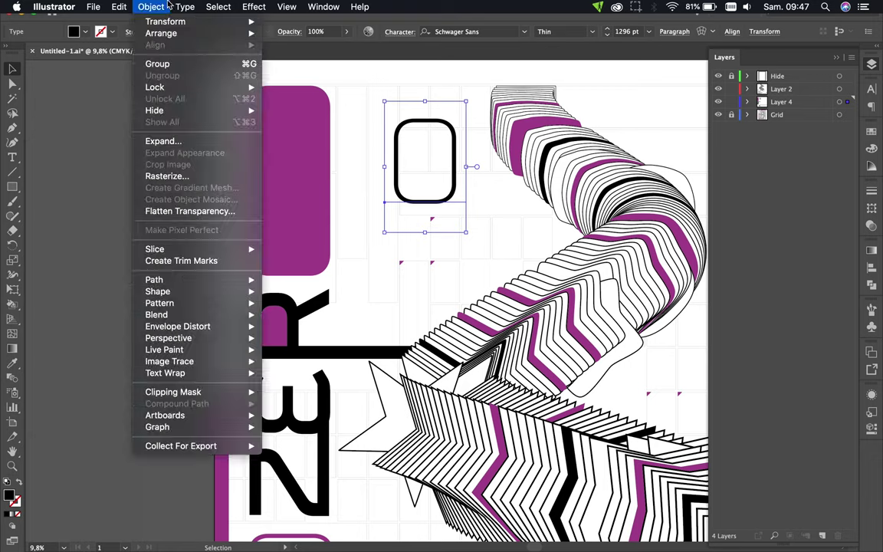
left_click(158, 140)
left_click(493, 352)
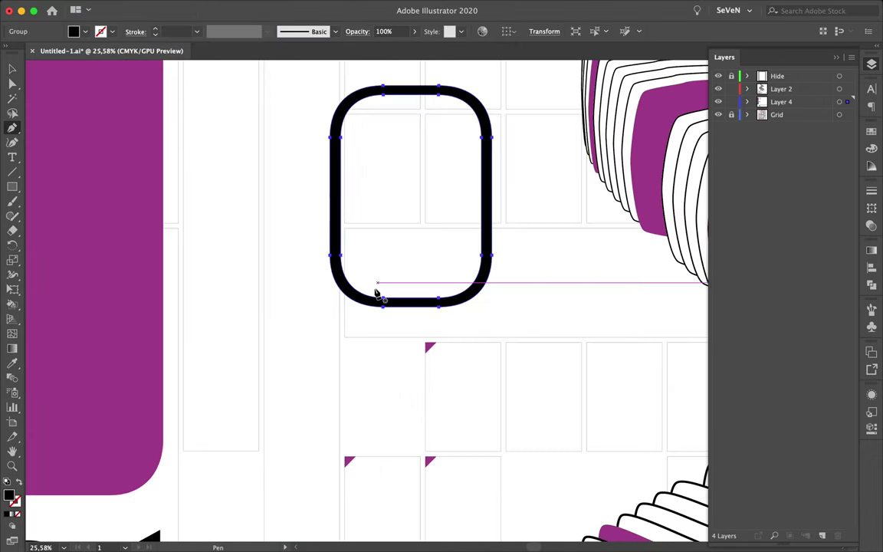
Draw a 44 px diagonal slash across the zero, expand it, and combine both into a compound Ø path.
left_click(473, 96)
scroll(474, 98, "down", 5)
left_click(871, 190)
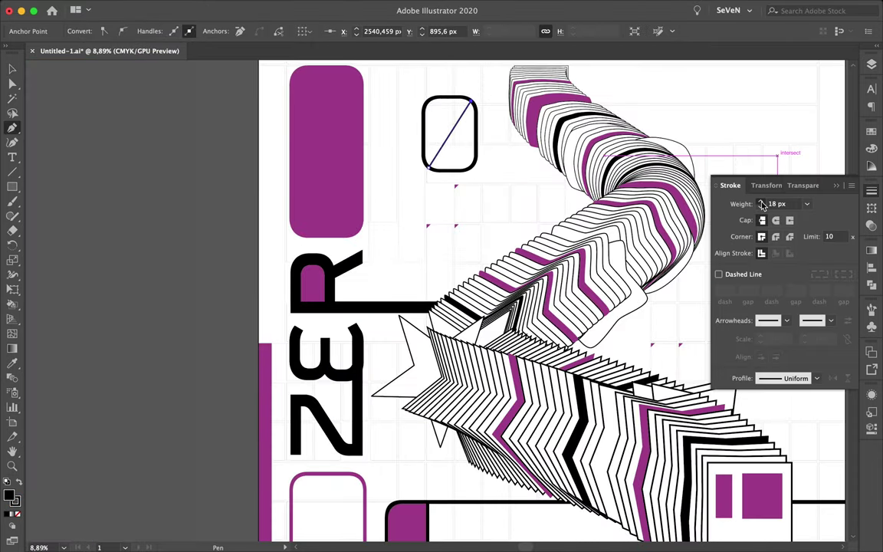
left_click(183, 3)
left_click(157, 141)
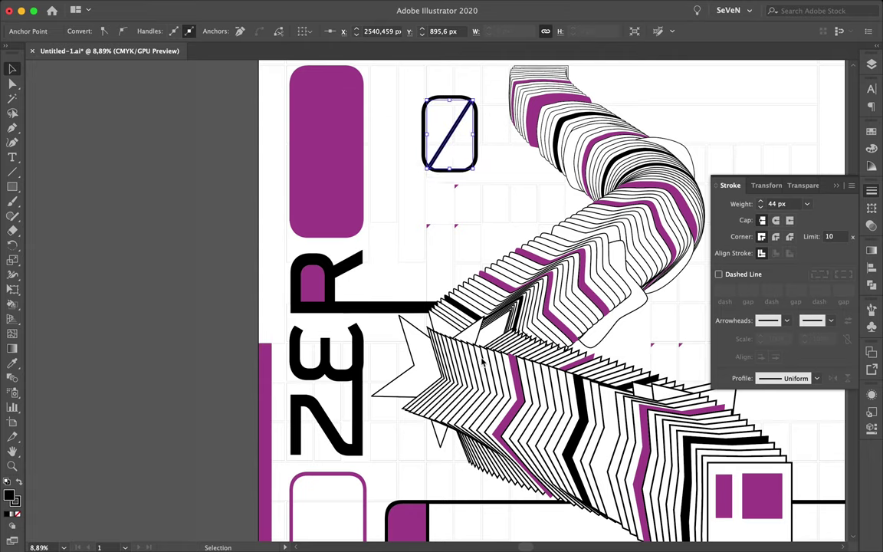
left_click(487, 351)
key("shift+ctrl+F9")
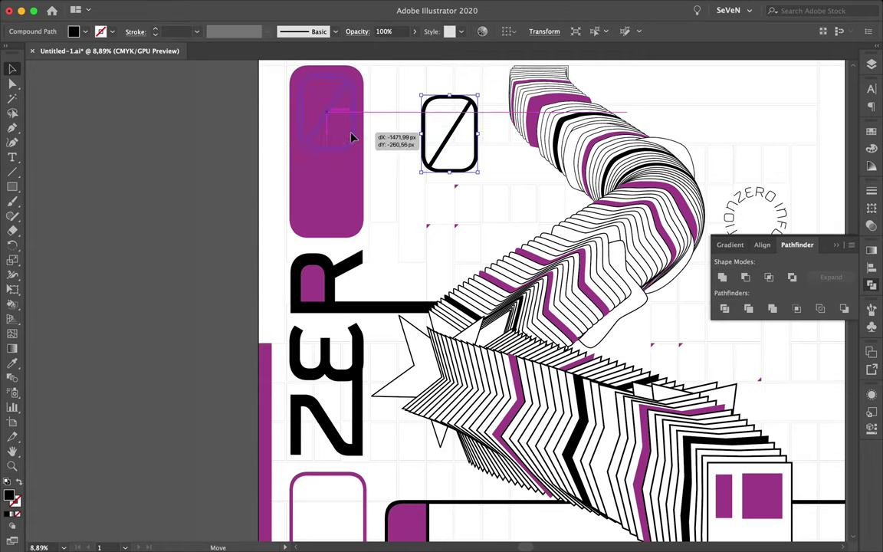
Place the Ø in white on the tall magenta bar and duplicate it lower inside the bar.
left_click_drag(351, 136, 351, 136)
scroll(345, 148, "up", 3)
scroll(364, 245, "down", 2)
left_click_drag(364, 245, 366, 354)
scroll(367, 355, "down", 2)
scroll(453, 213, "right", 5)
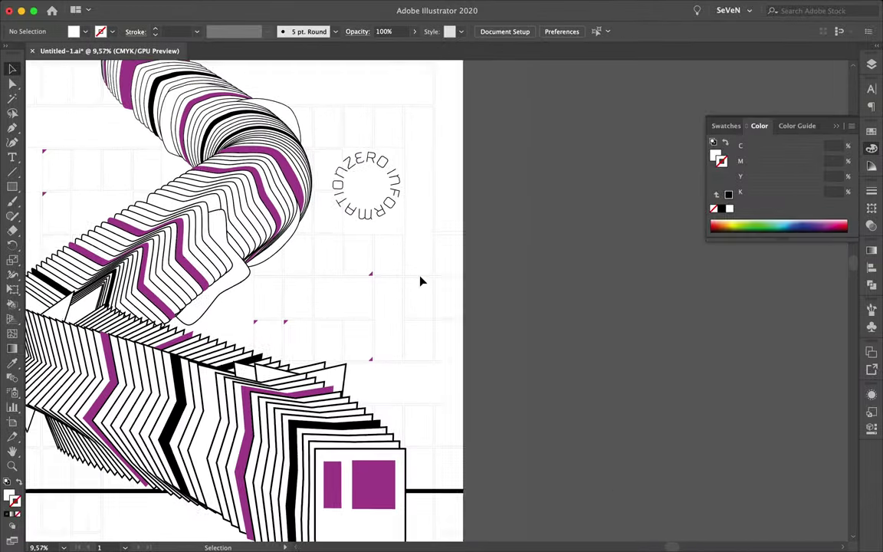
Select the magenta square near the top right and sample colours with the Eyedropper.
left_click(871, 63)
left_click(839, 114)
key("i")
scroll(488, 316, "down", 2)
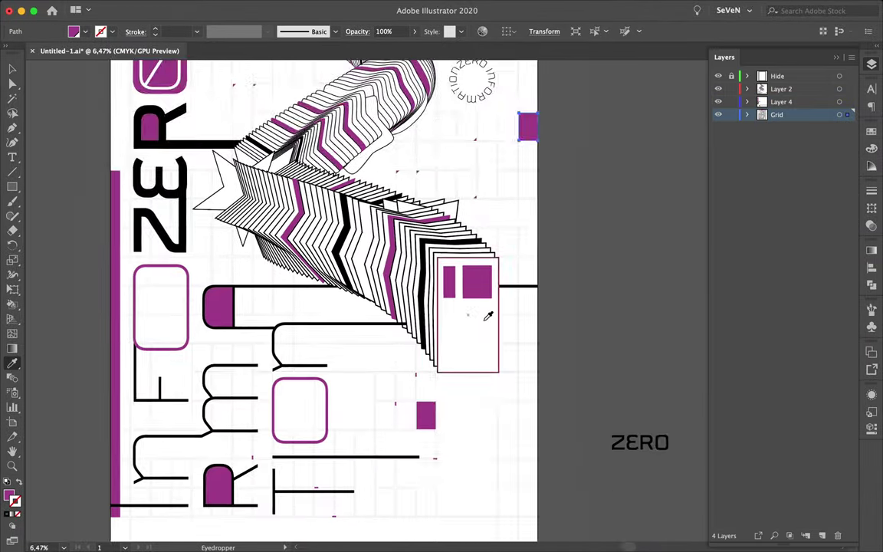
scroll(406, 508, "up", 3)
scroll(406, 508, "up", 2)
scroll(406, 508, "down", 4)
Draw a stepped line with the Pen tool below the ribbon's end.
key("p")
left_click_drag(396, 515, 398, 442)
left_click(395, 433)
left_click(511, 434)
left_click(512, 336)
left_click(583, 335)
Make the stepped line dashed with a 170 px stroke and 490 dash, and no fill.
key("ctrl+F10")
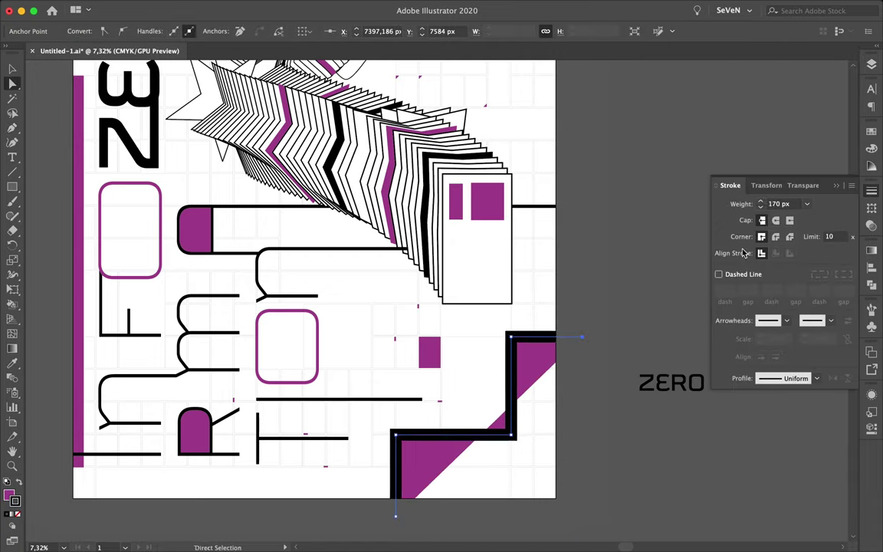
left_click(718, 274)
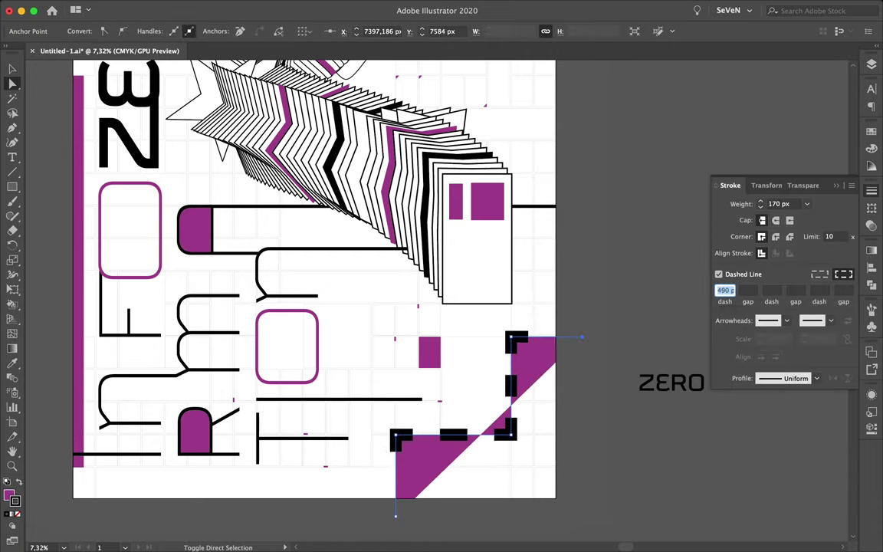
key("slash")
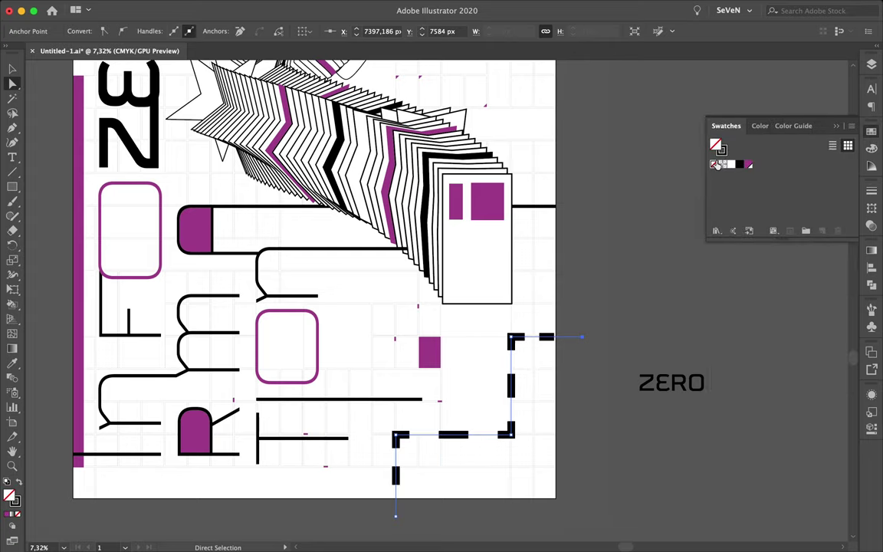
key("v")
left_click(626, 286)
key("ctrl+0")
scroll(626, 285, "up", 5)
left_click(289, 337)
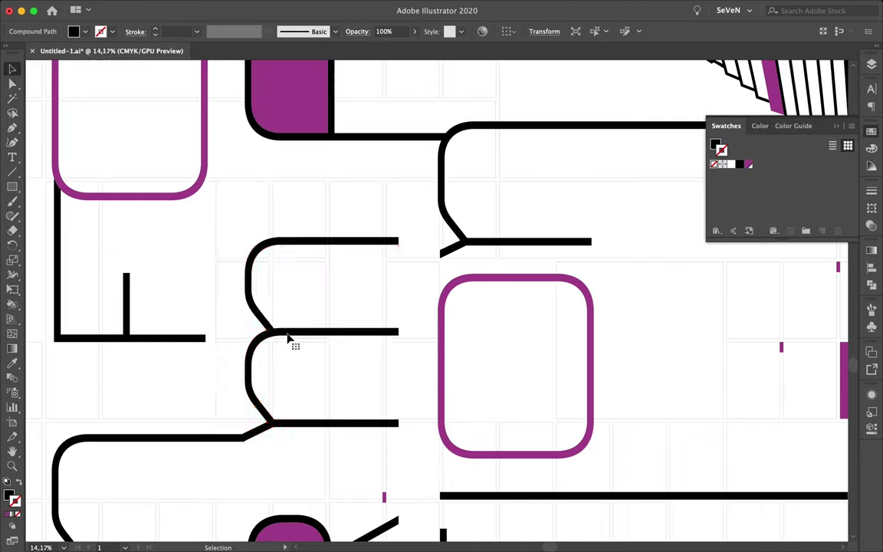
Trace a purple four-corner fill shape between the letter strokes.
scroll(305, 334, "up", 3)
left_click(251, 333)
left_click(218, 284)
left_click(218, 217)
left_click(301, 190)
left_click(301, 334)
key("v")
key("F7")
scroll(428, 262, "down", 3)
scroll(220, 415, "up", 2)
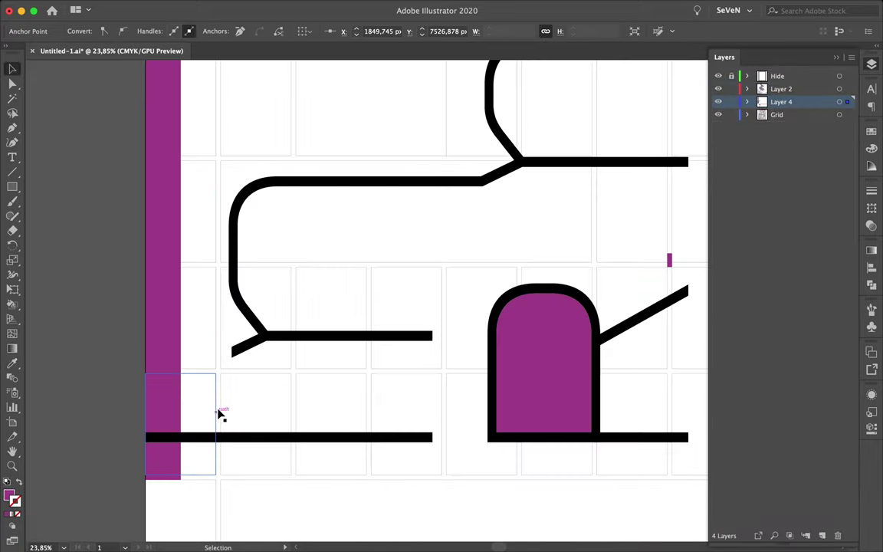
Trace a purple diagonal wedge along the inner edge of the curved letter.
left_click(268, 342)
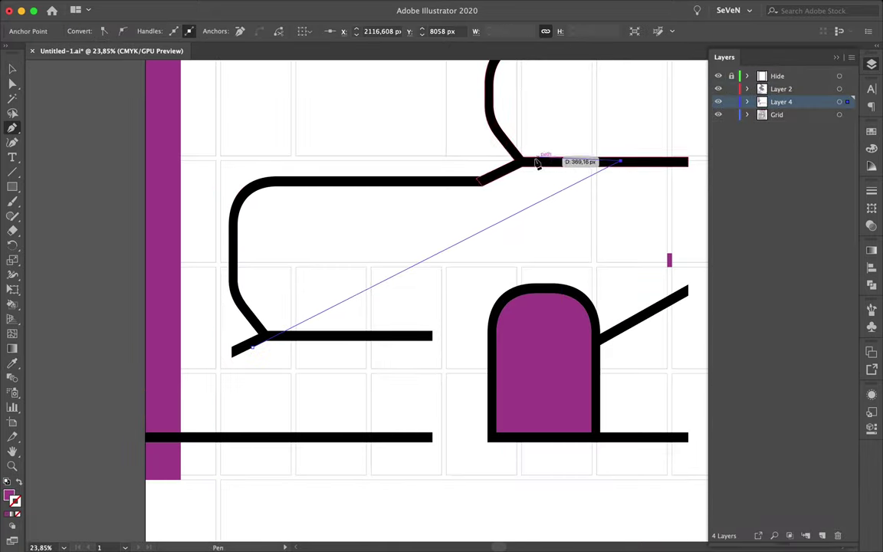
scroll(528, 161, "up", 4)
left_click(521, 166)
left_click(452, 198)
scroll(69, 197, "left", 4)
left_click(180, 159)
left_click(132, 180)
left_click(116, 247)
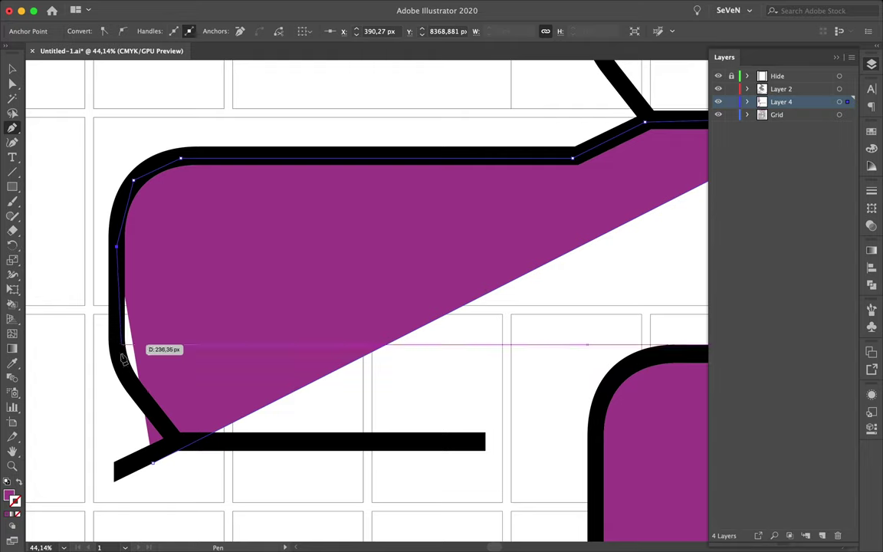
key("v")
left_click(319, 415)
Select the purple wedge to check its anchor points, then deselect it.
scroll(360, 418, "down", 1)
scroll(120, 276, "down", 4)
left_click(120, 277)
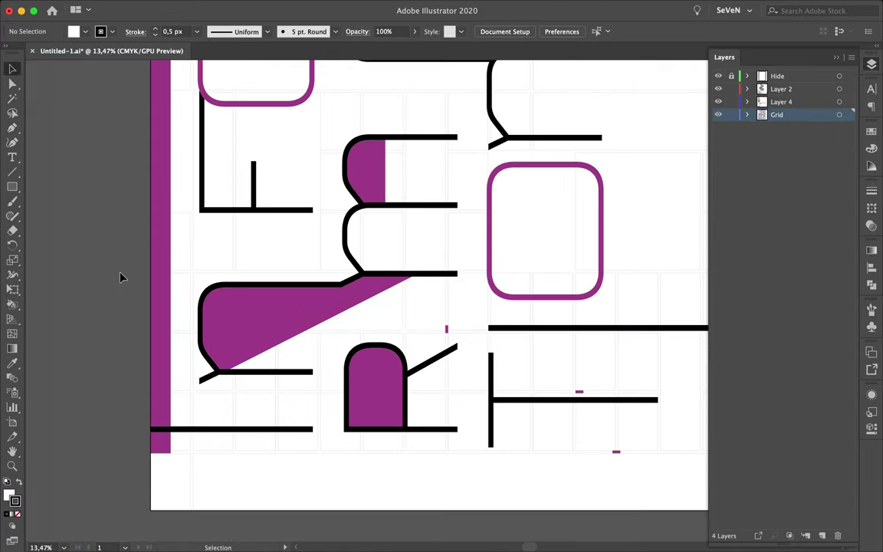
left_click(391, 288)
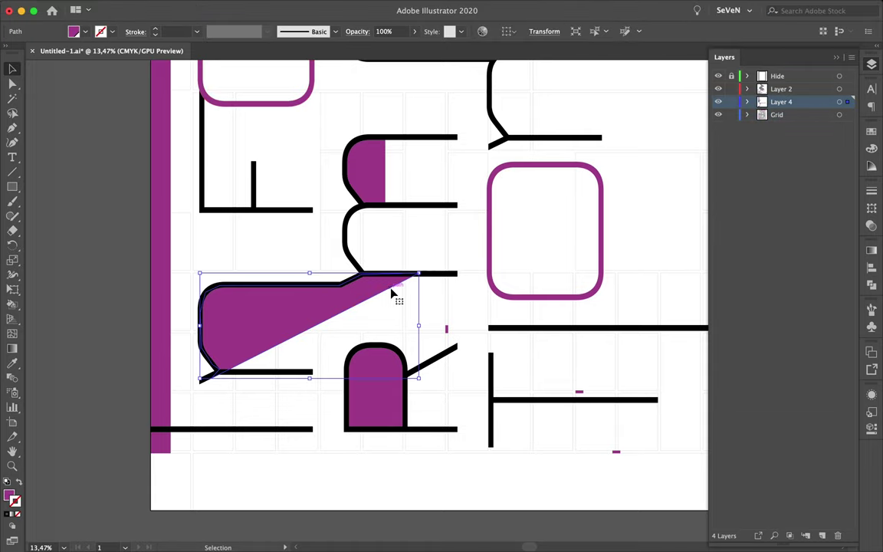
key("a")
scroll(412, 301, "up", 1)
key("ctrl+shift+a")
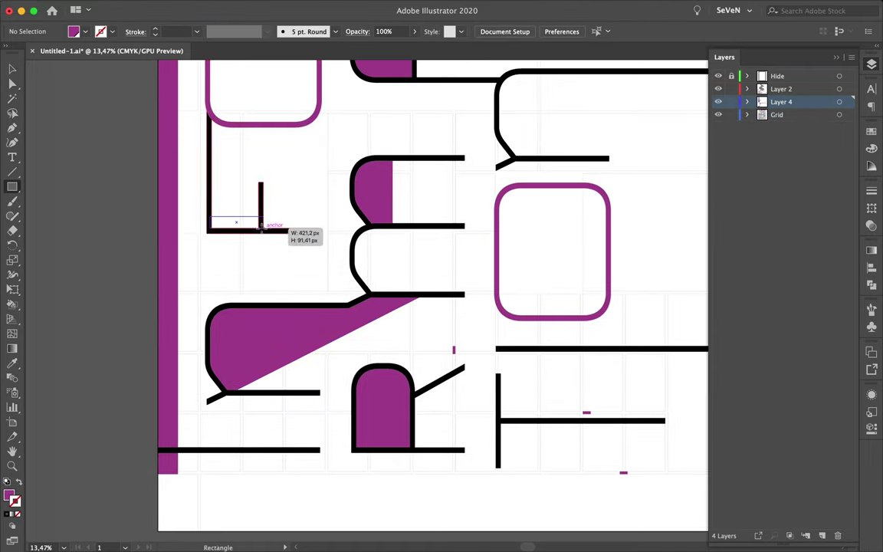
scroll(469, 242, "down", 3)
scroll(469, 243, "right", 3)
Draw a purple bar under the T's crossbar and send it behind the Z.
left_click_drag(573, 393, 617, 389)
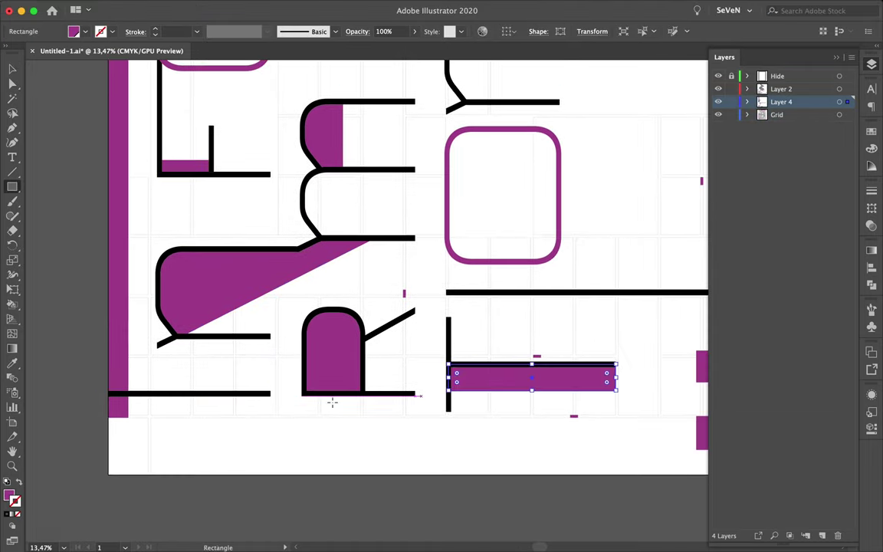
scroll(617, 388, "up", 10)
scroll(617, 389, "left", 5)
scroll(617, 388, "up", 10)
right_click(211, 294)
left_click(382, 522)
left_click(263, 284)
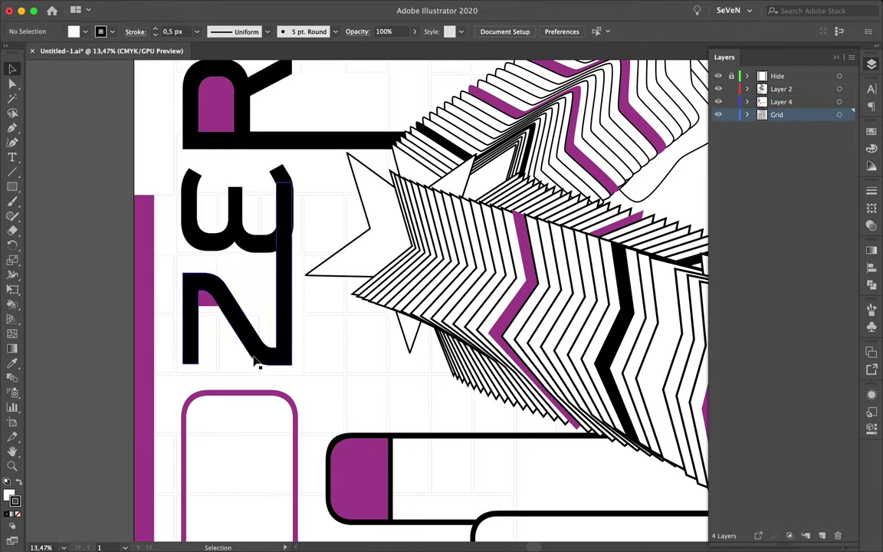
Draw purple rectangle blocks over the 3's stem and inside the 3.
left_click(334, 354)
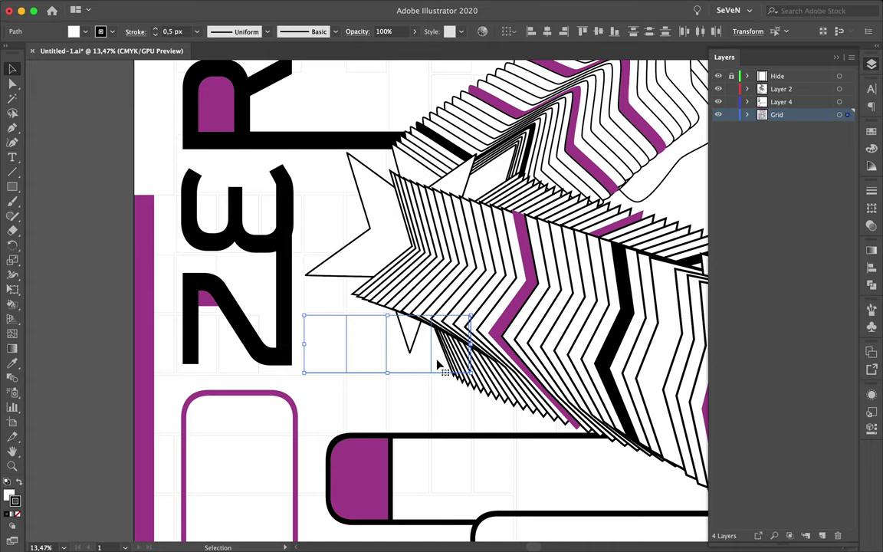
left_click(399, 354)
left_click_drag(434, 285, 354, 289)
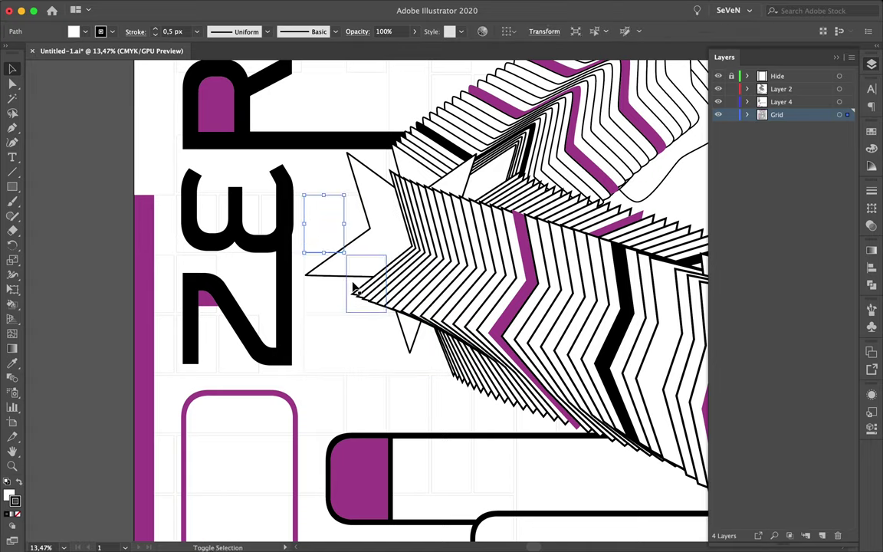
left_click_drag(284, 358, 284, 357)
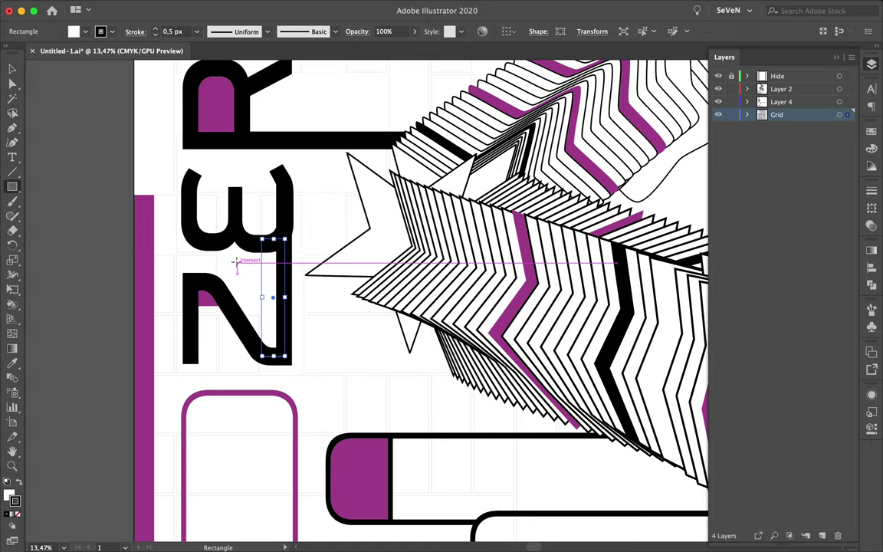
key("v")
left_click_drag(230, 198, 288, 230)
key("v")
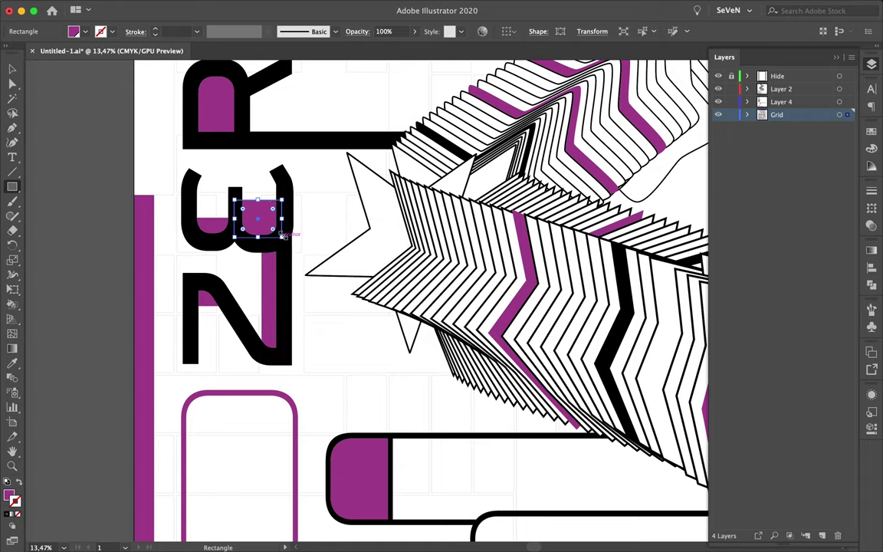
key("ctrl+0")
left_click(175, 208)
Edit the R group in isolation mode, selecting a point on its purple fill.
double_click(227, 221)
scroll(230, 214, "up", 5)
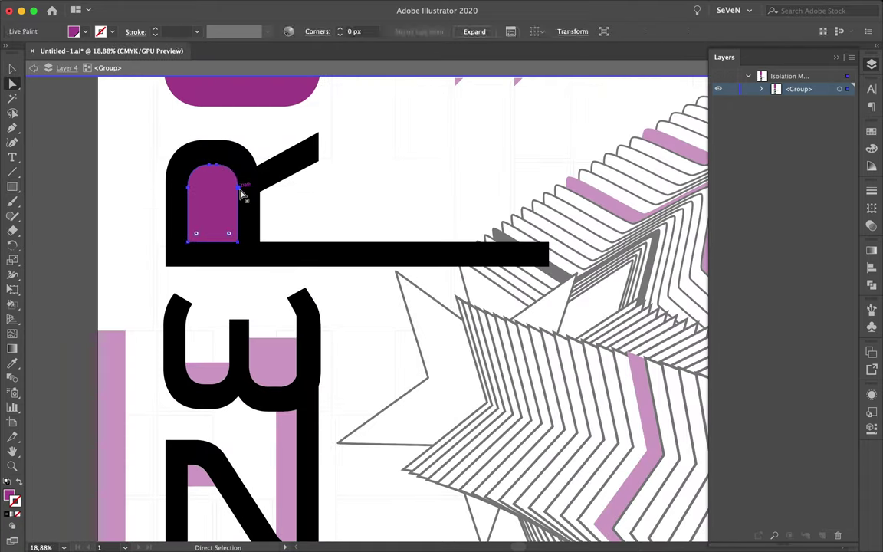
key("a")
left_click(218, 164)
key("Escape")
scroll(304, 198, "down", 5)
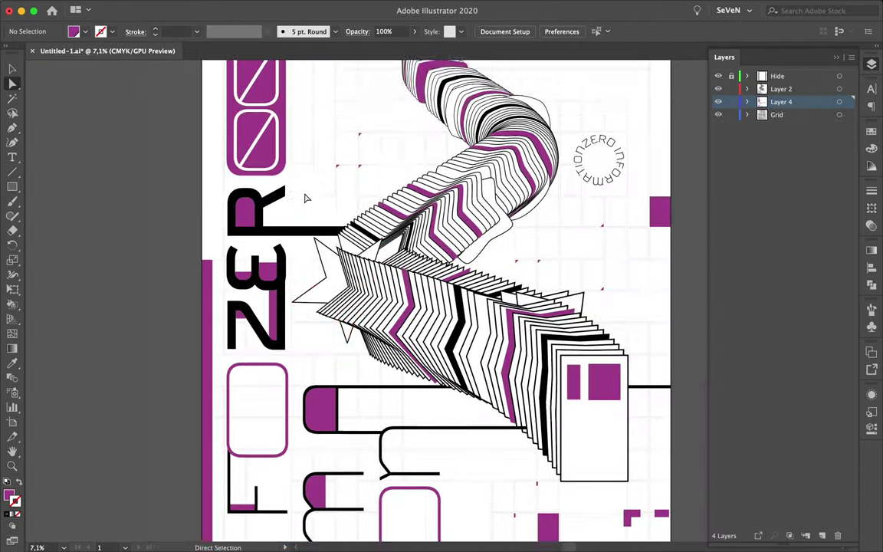
scroll(304, 198, "down", 5)
scroll(305, 197, "up", 6)
Trace a purple fill shape hugging the letter's inner curve.
left_click(332, 309)
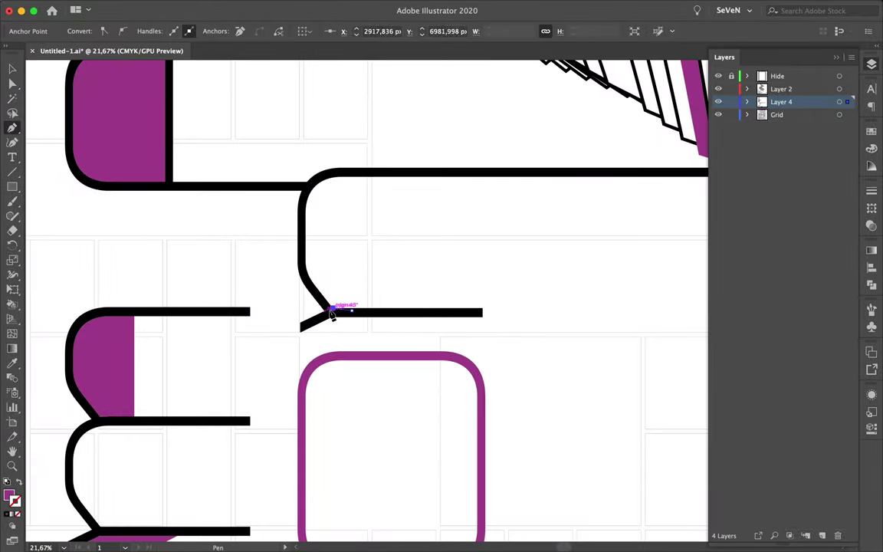
left_click(303, 273)
left_click(303, 196)
left_click(317, 178)
left_click(351, 171)
left_click(353, 311)
scroll(354, 318, "down", 5)
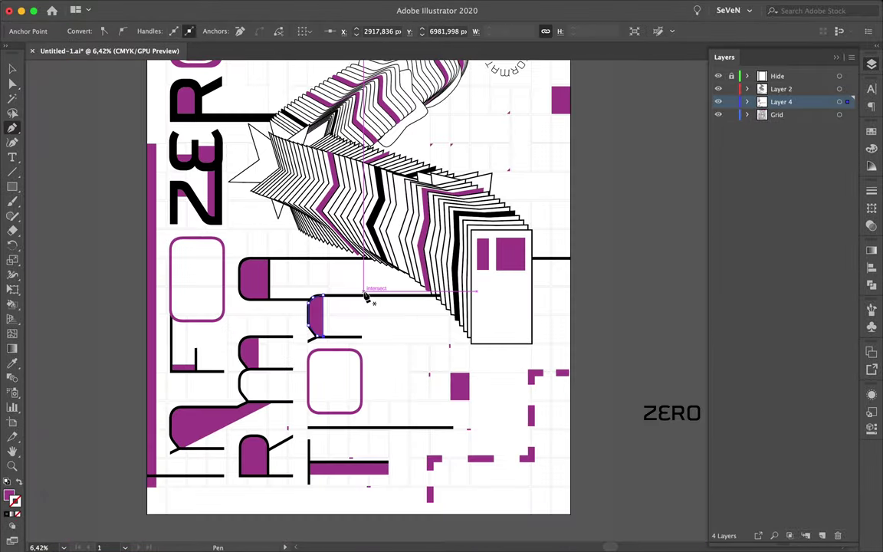
scroll(283, 262, "up", 5)
Draw a thin purple bar along the long stroke with the Rectangle tool.
key("m")
left_click_drag(255, 259, 660, 266)
key("v")
left_click(797, 114)
scroll(339, 301, "down", 3)
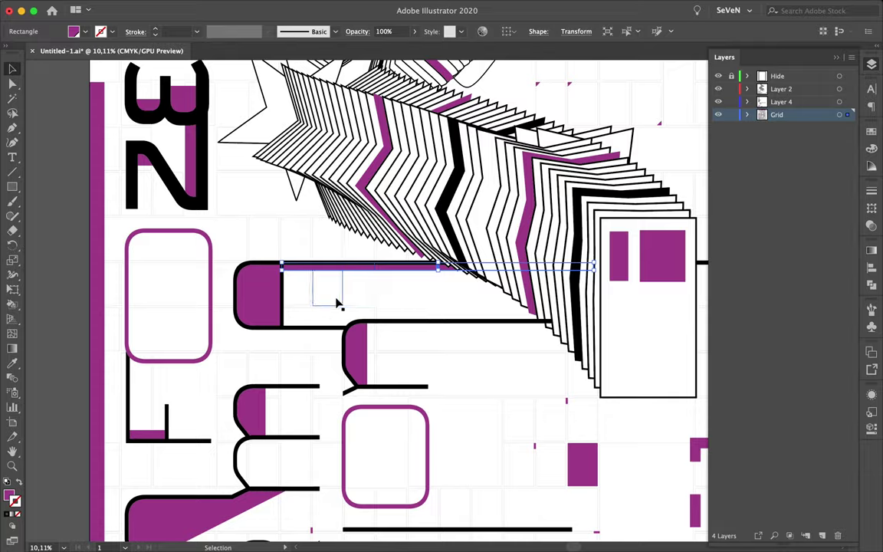
scroll(339, 301, "up", 3)
Select grid cells above the long stroke and move the small purple rectangle upward.
key("m")
left_click_drag(300, 325, 351, 178)
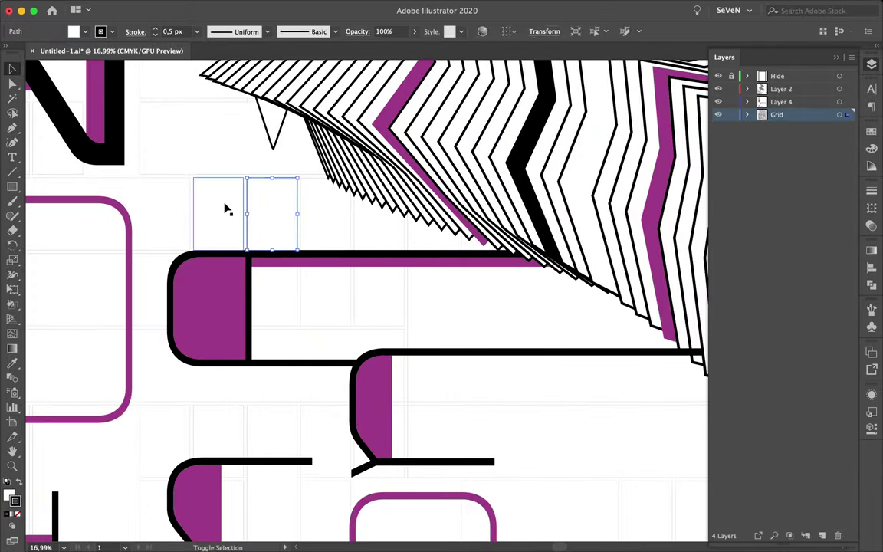
scroll(398, 210, "down", 4)
scroll(140, 308, "up", 3)
scroll(156, 208, "left", 2)
left_click(188, 458)
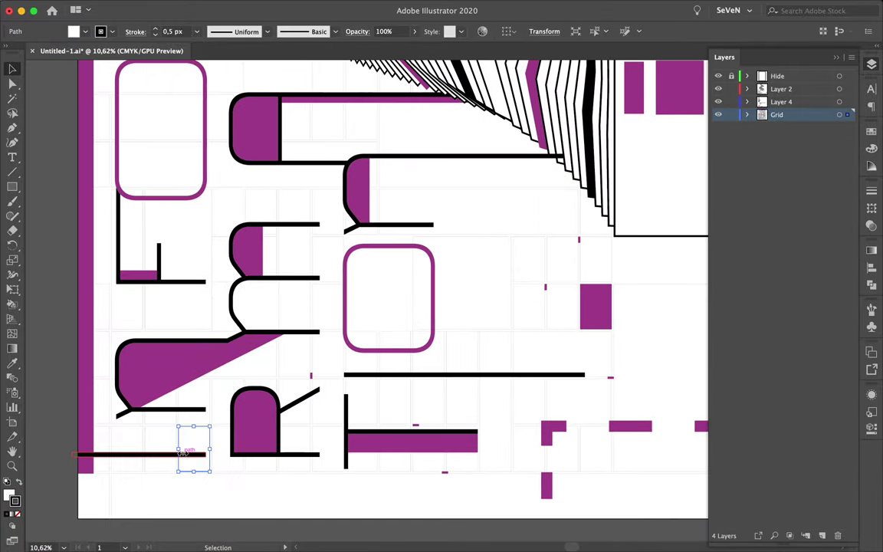
scroll(364, 394, "up", 3)
scroll(360, 383, "up", 2)
mouse_move(353, 414)
left_mouse_down()
mouse_move(355, 107)
mouse_move(367, 256)
left_mouse_up()
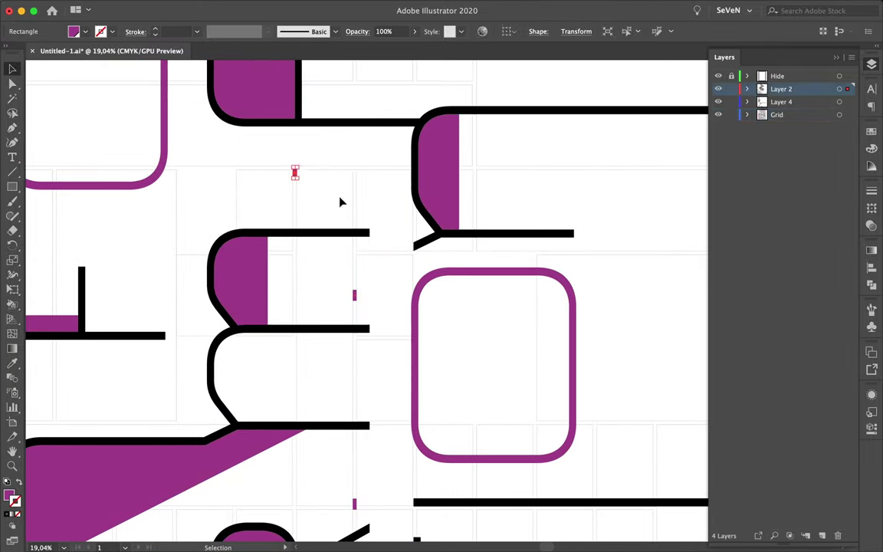
scroll(341, 201, "down", 3)
scroll(341, 202, "up", 2)
Set the APOLLO text to the Black font weight and convert it to outlines.
key("t")
type("APOLLO")
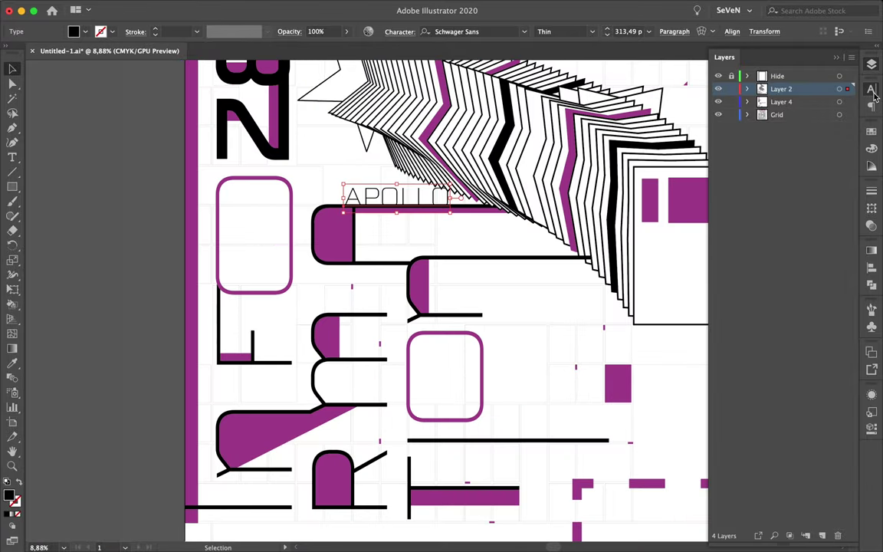
left_click(872, 89)
left_click(849, 118)
left_click(789, 266)
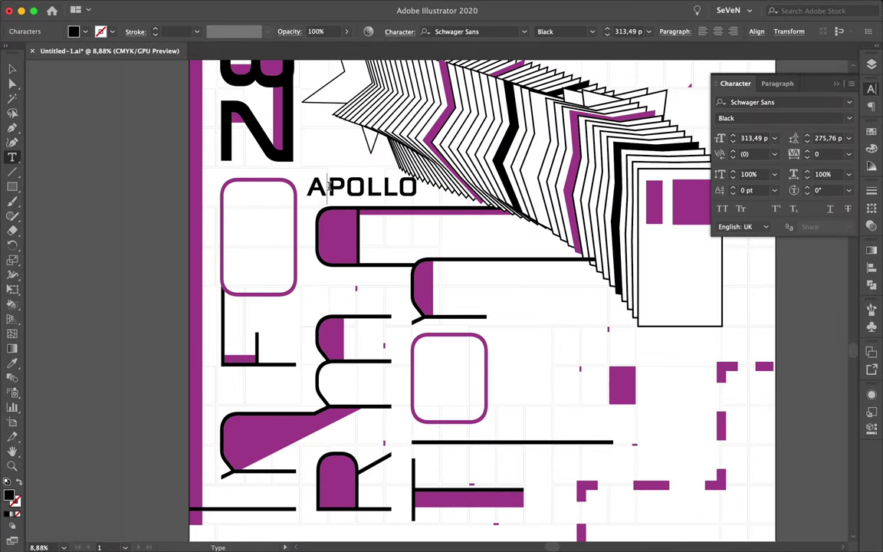
left_click(152, 6)
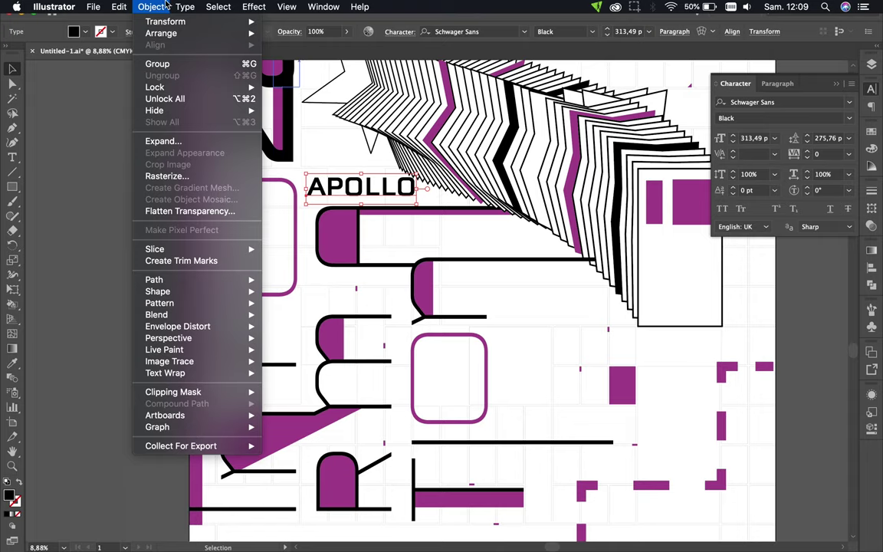
key("ctrl+shift+o")
Remove the APOLLO outlines' fill and give them a thick black stroke.
left_click(878, 136)
left_click(871, 208)
left_click(720, 147)
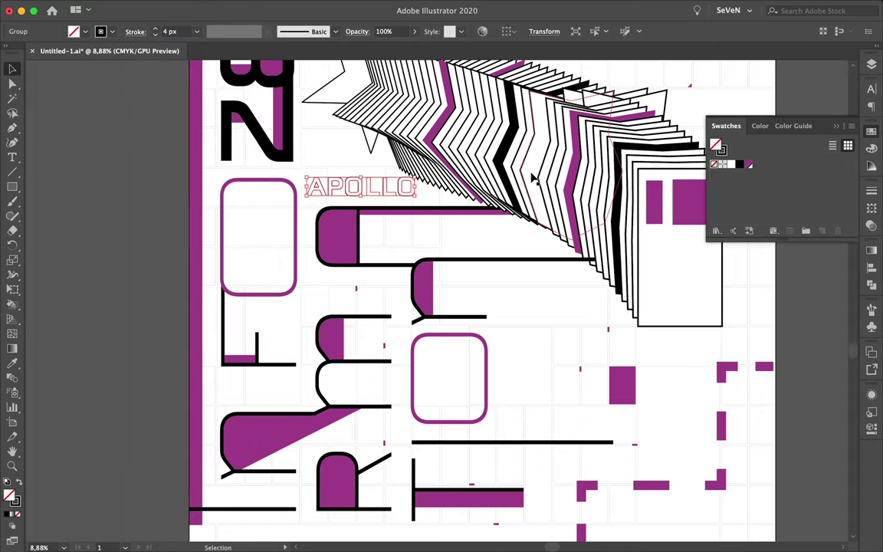
key("ctrl+plus")
key("ctrl+plus")
key("ctrl+plus")
left_click(872, 89)
left_click(872, 190)
left_click(760, 203)
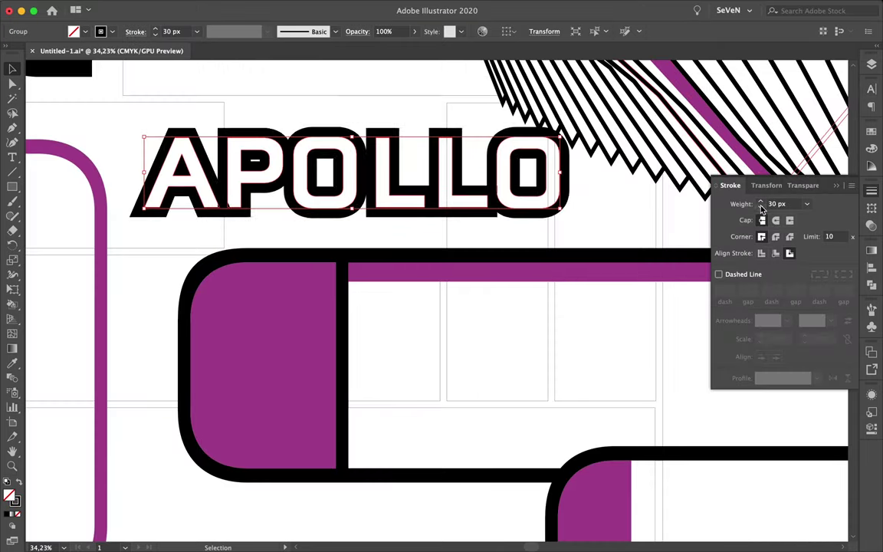
key("ctrl+minus")
Turn APOLLO vertical with a 12 px stroke and white fill, and move it left.
type("12")
key("Return")
left_click(870, 66)
left_click(871, 190)
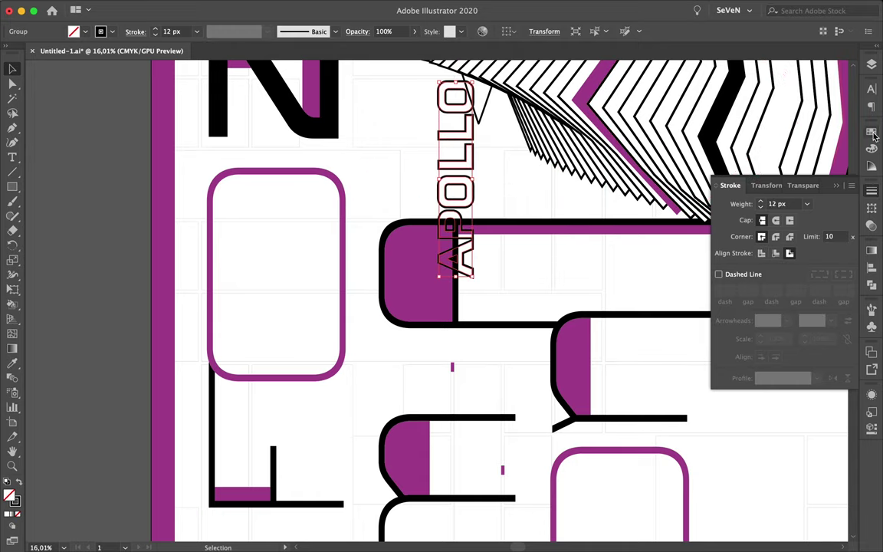
left_click(871, 208)
left_click(731, 164)
left_click_drag(475, 201, 404, 201)
Repeat the duplicate with Cmd+D to build a stacked APOLLO.
key("ctrl+d")
key("ctrl+d")
key("ctrl+d")
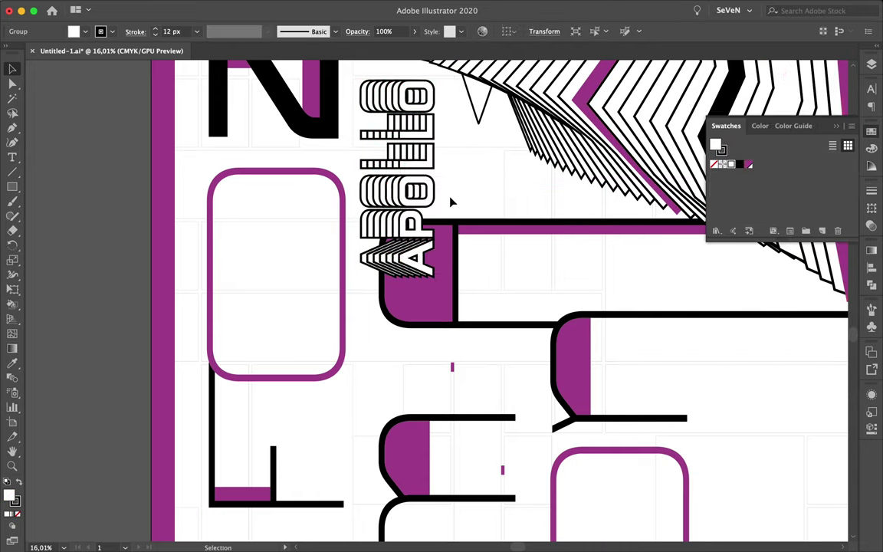
key("ctrl+minus")
scroll(457, 201, "right", 10)
mouse_move(433, 268)
left_mouse_down()
mouse_move(561, 190)
mouse_move(491, 144)
left_mouse_up()
scroll(429, 138, "up", 5)
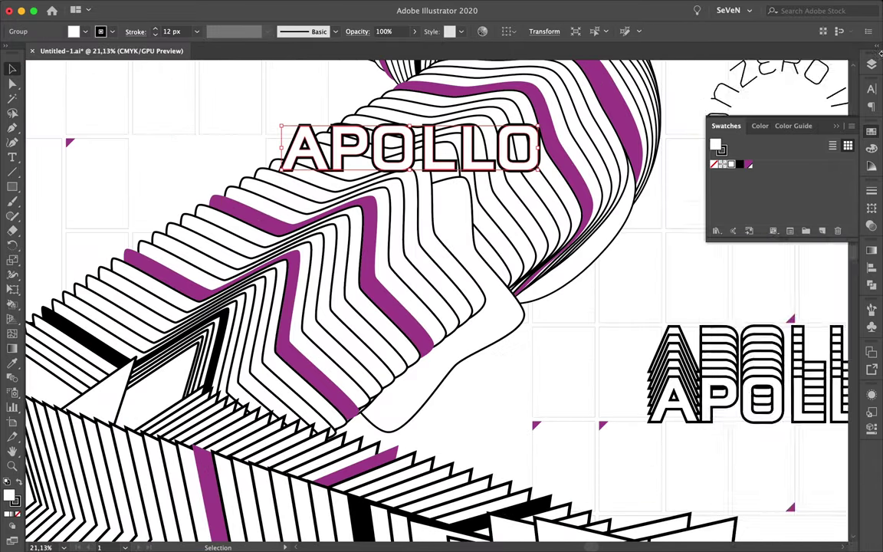
Place APOLLO copies on the wave, reordering them in Layers to tuck behind ribbon lines.
left_click(871, 64)
left_click_drag(813, 523, 807, 414)
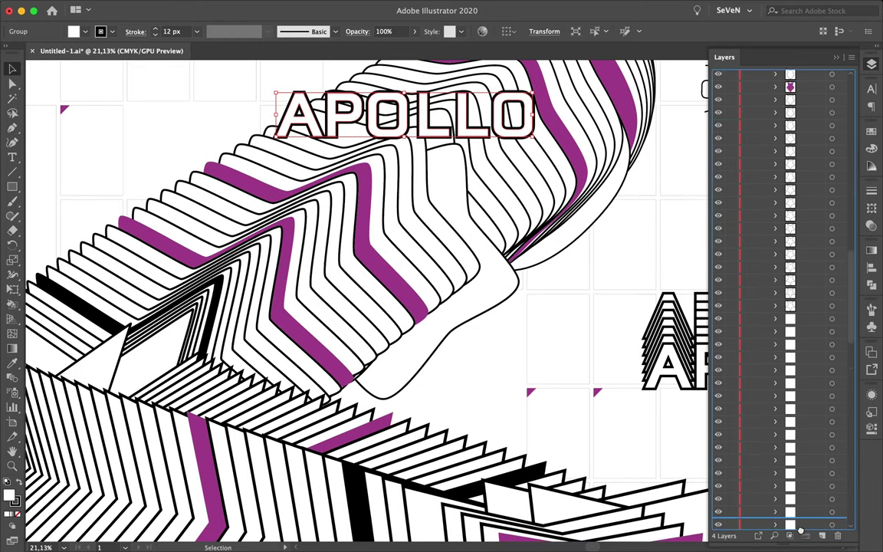
mouse_move(807, 413)
left_mouse_down()
mouse_move(806, 244)
mouse_move(804, 321)
left_mouse_up()
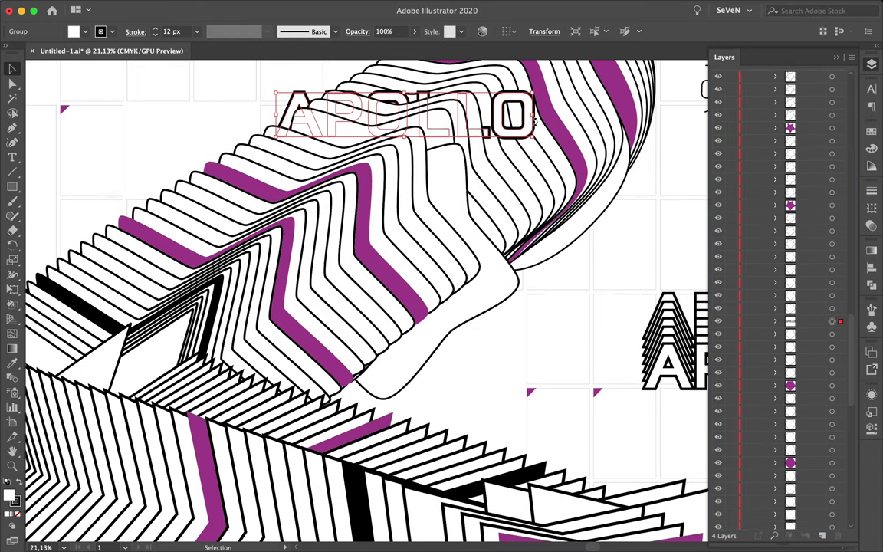
mouse_move(512, 109)
left_mouse_down()
mouse_move(497, 305)
mouse_move(462, 297)
left_mouse_up()
left_click_drag(805, 320, 797, 191)
scroll(483, 295, "down", 3)
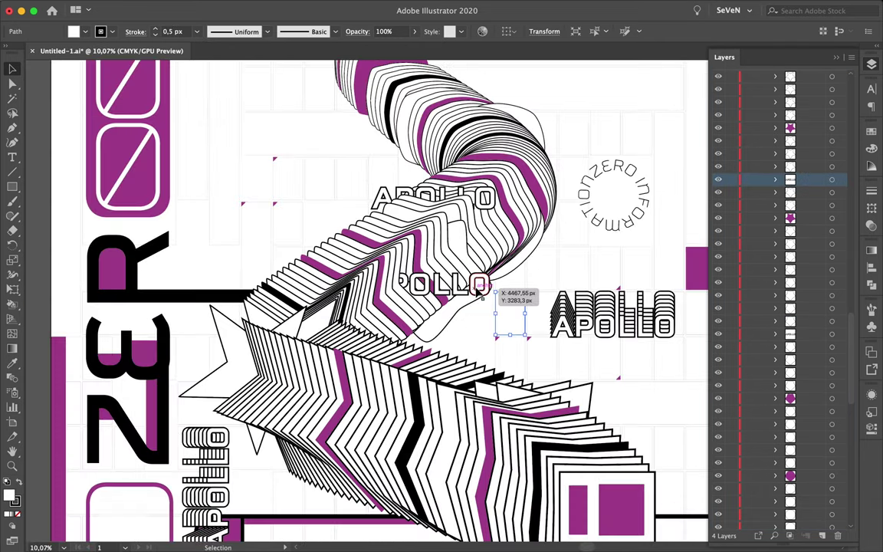
Move an APOLLO copy onto the star and bring it in front of the star in Layers.
double_click(484, 297)
left_click_drag(484, 297, 350, 393)
scroll(808, 321, "down", 3)
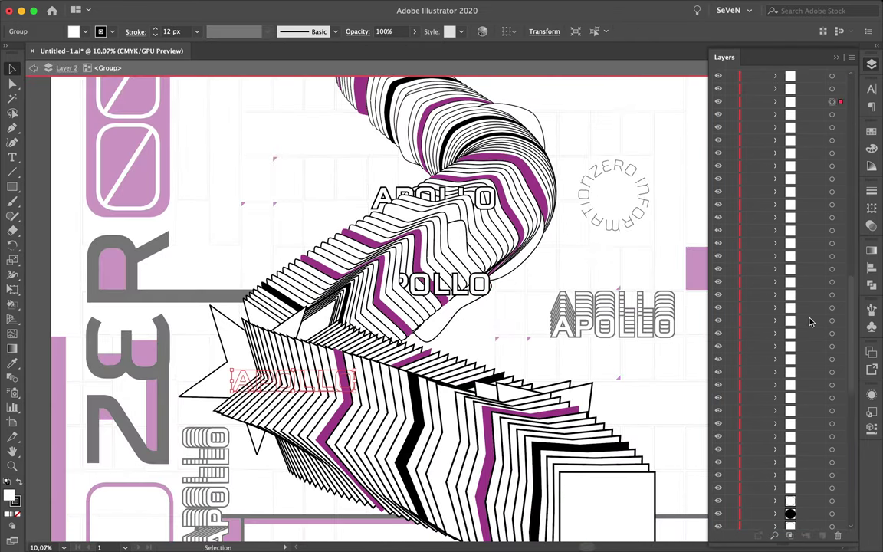
left_click_drag(812, 262, 812, 196)
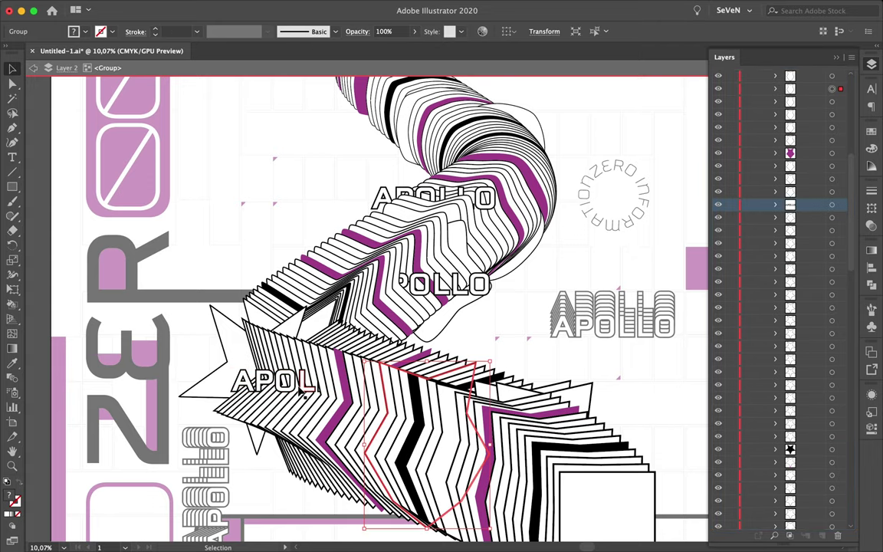
key("Escape")
Move the vertical APOLLO stack down and right, settling it near the ribbon's end.
scroll(487, 334, "down", 2)
scroll(487, 334, "down", 2)
left_click_drag(337, 298, 522, 421)
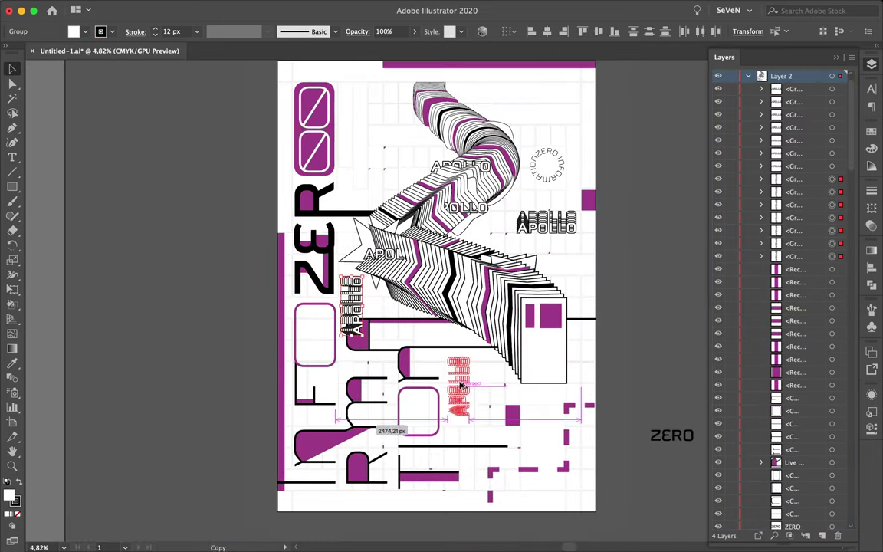
scroll(479, 392, "up", 3)
scroll(479, 392, "up", 3)
left_click_drag(460, 383, 458, 309)
scroll(470, 313, "down", 3)
scroll(569, 255, "down", 3)
left_click(569, 255)
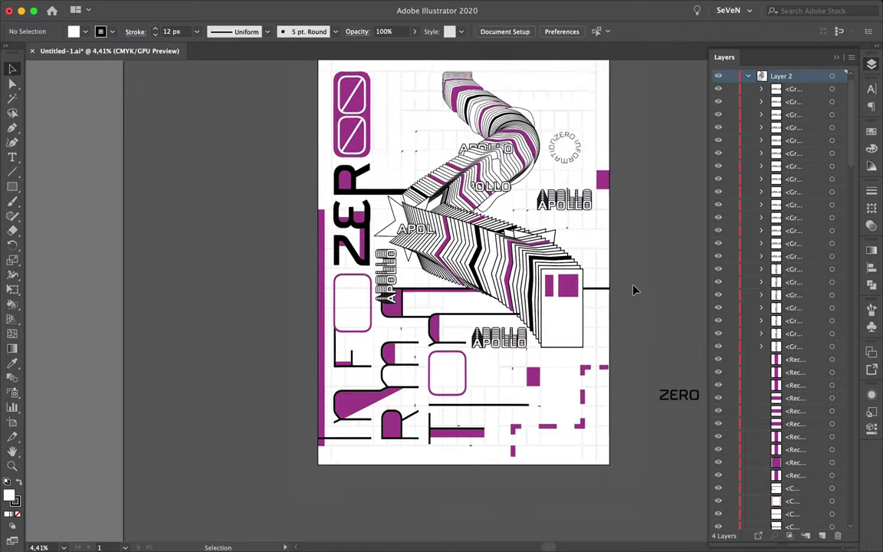
scroll(569, 255, "up", 2)
scroll(569, 255, "up", 2)
Draw a long magenta bar near the bottom edge and scatter small magenta square copies.
key("m")
left_click_drag(457, 442, 615, 412)
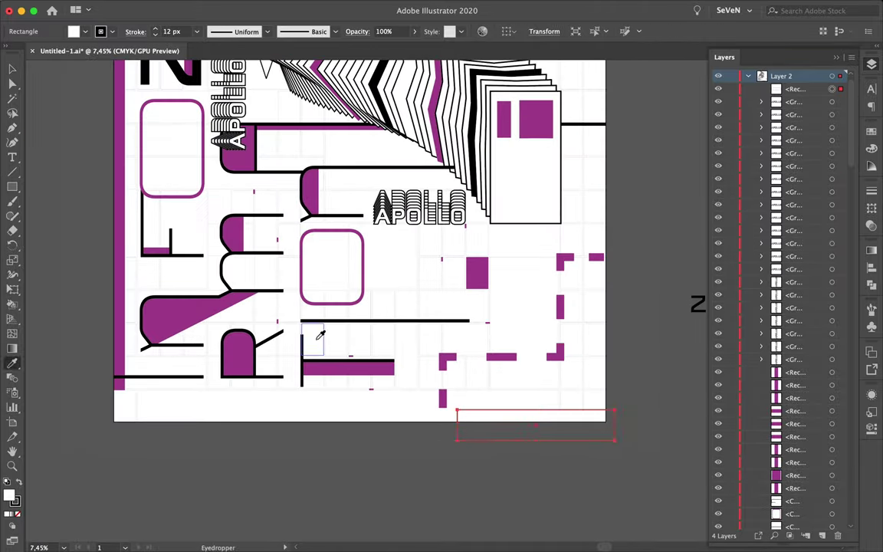
key("v")
scroll(480, 300, "up", 2)
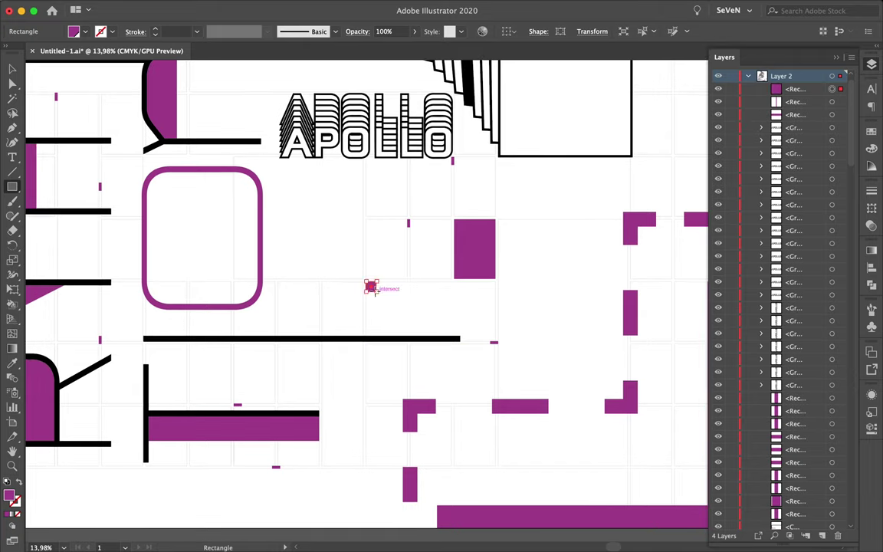
key("v")
mouse_move(371, 286)
left_mouse_down()
mouse_move(326, 286)
mouse_move(283, 352)
mouse_move(192, 373)
left_mouse_up()
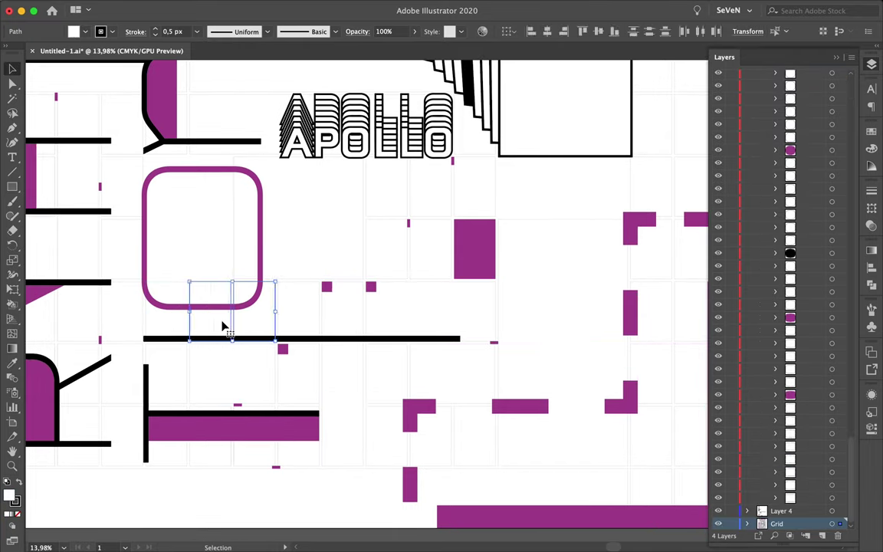
scroll(223, 327, "left", 3)
left_click(206, 321)
left_click(279, 379)
Scale up the outlined APOLLO along the poster's bottom edge.
scroll(280, 379, "down", 3)
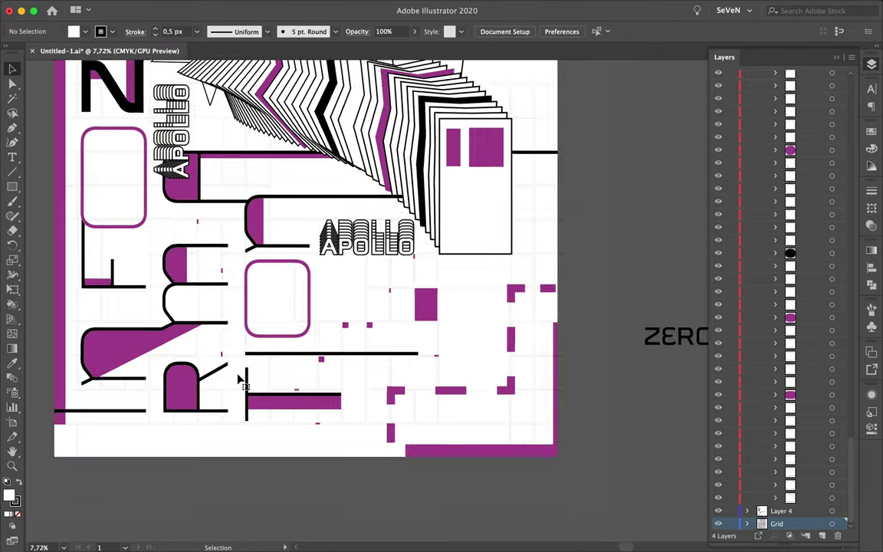
scroll(368, 368, "down", 2)
scroll(368, 379, "down", 2)
scroll(367, 378, "up", 2)
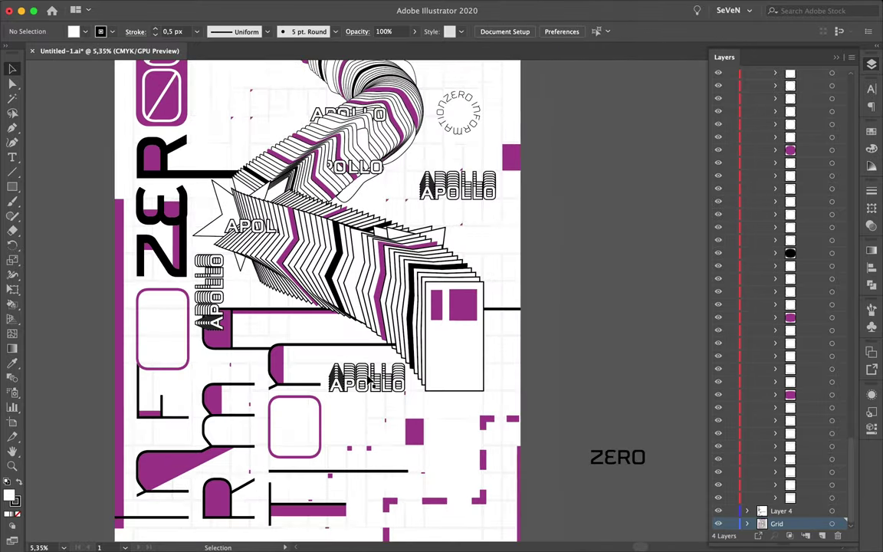
scroll(368, 378, "up", 2)
scroll(369, 379, "down", 2)
mouse_move(222, 525)
left_mouse_down()
mouse_move(355, 434)
mouse_move(365, 499)
left_mouse_up()
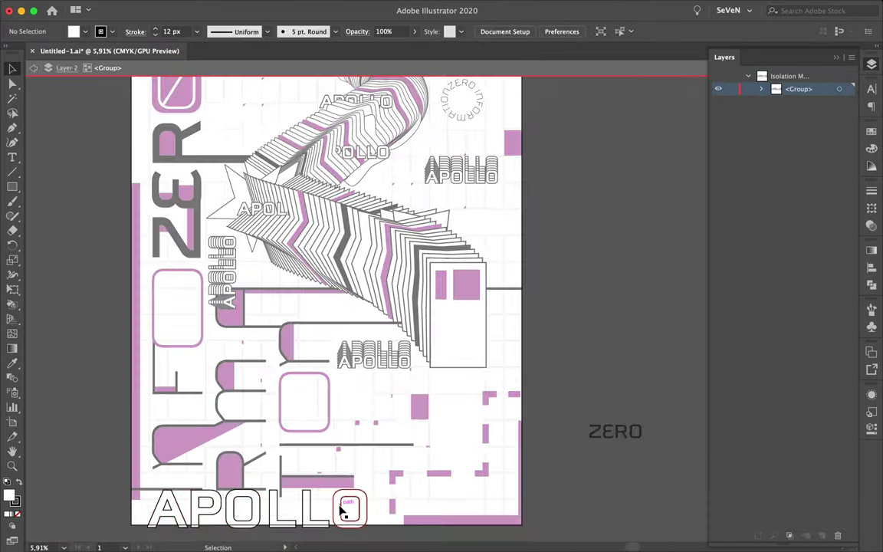
Stand a stacked APOLLO vertically beside the ribbon's end box.
left_click(871, 190)
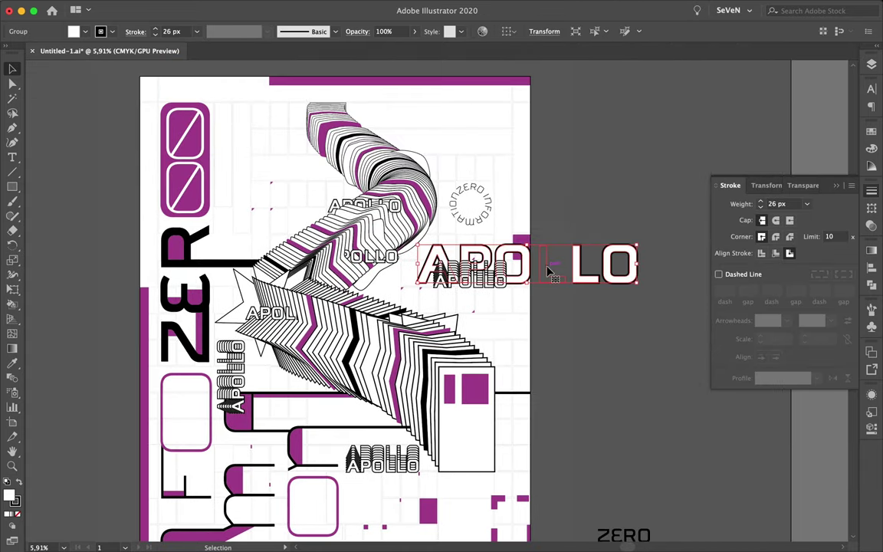
scroll(548, 175, "down", 2)
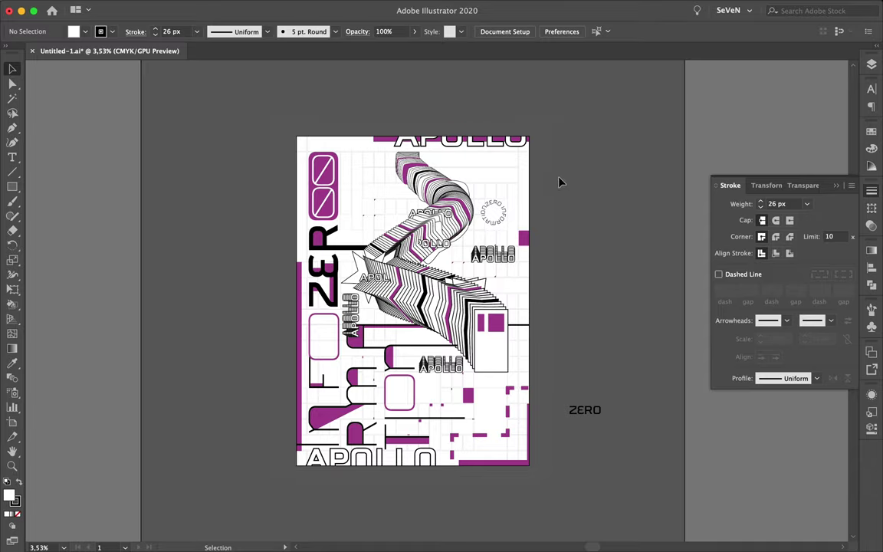
scroll(492, 255, "up", 5)
scroll(488, 256, "up", 4)
left_click(409, 272)
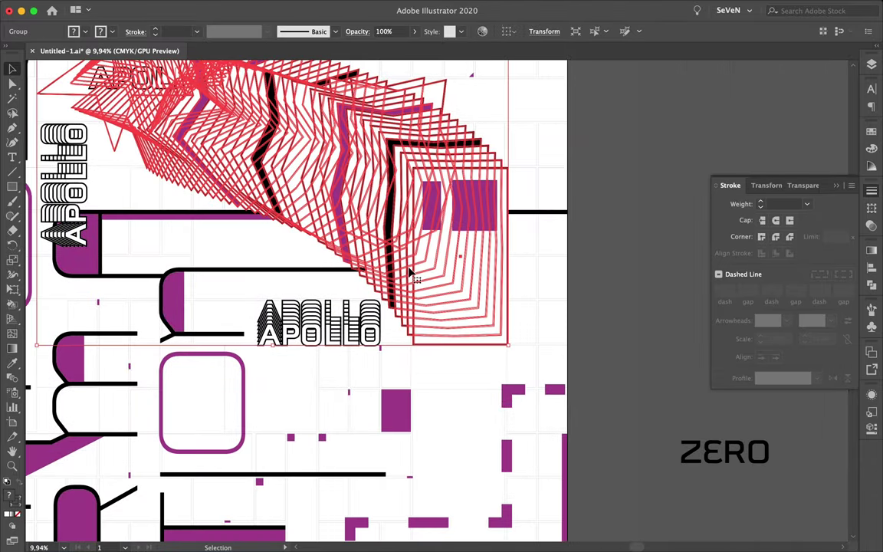
scroll(574, 245, "down", 3)
left_click(574, 245)
left_click(406, 314)
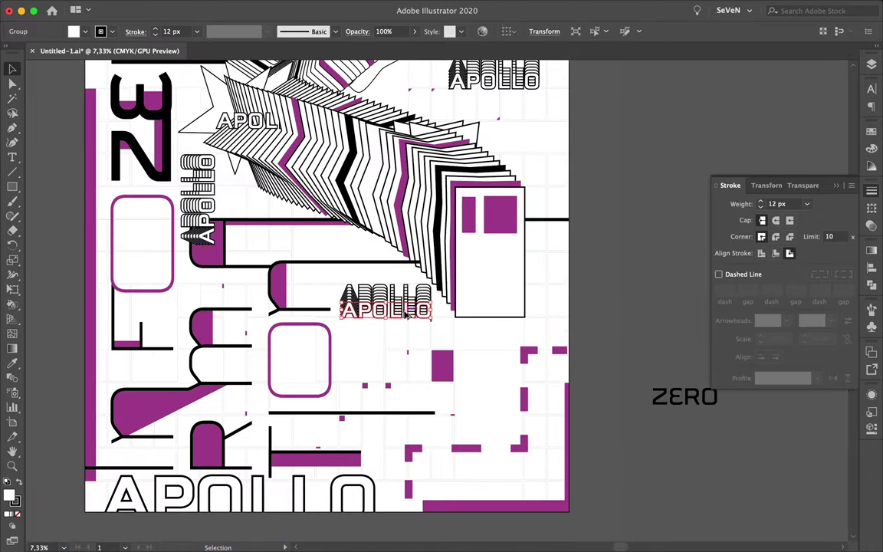
mouse_move(406, 314)
left_mouse_down()
mouse_move(521, 334)
mouse_move(506, 280)
left_mouse_up()
mouse_move(512, 335)
left_mouse_down()
mouse_move(541, 285)
mouse_move(537, 276)
left_mouse_up()
Add the text 16 with tracking set to -50.
key("t")
left_click(357, 351)
type("16")
key("Escape")
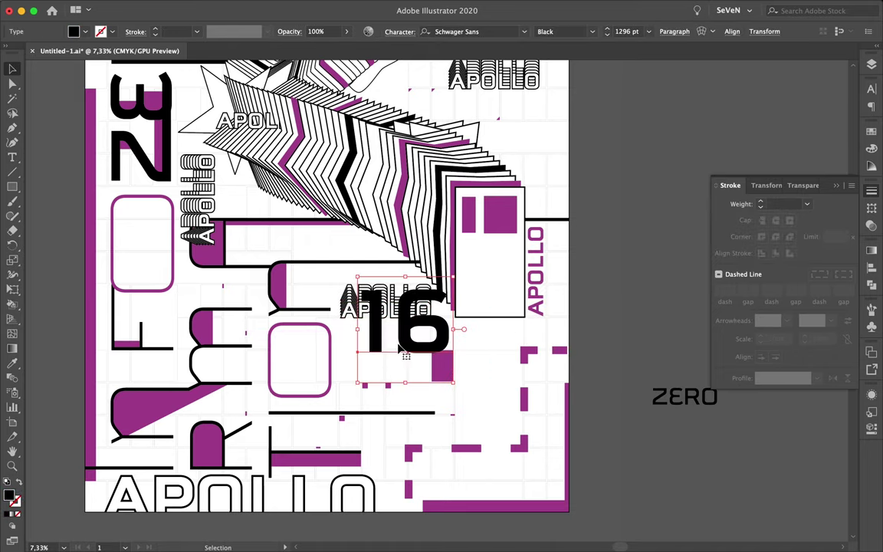
left_click(870, 88)
left_click(807, 157)
Outline the 16, move it to the bottom-right corner, and view the poster full-screen.
left_click(187, 11)
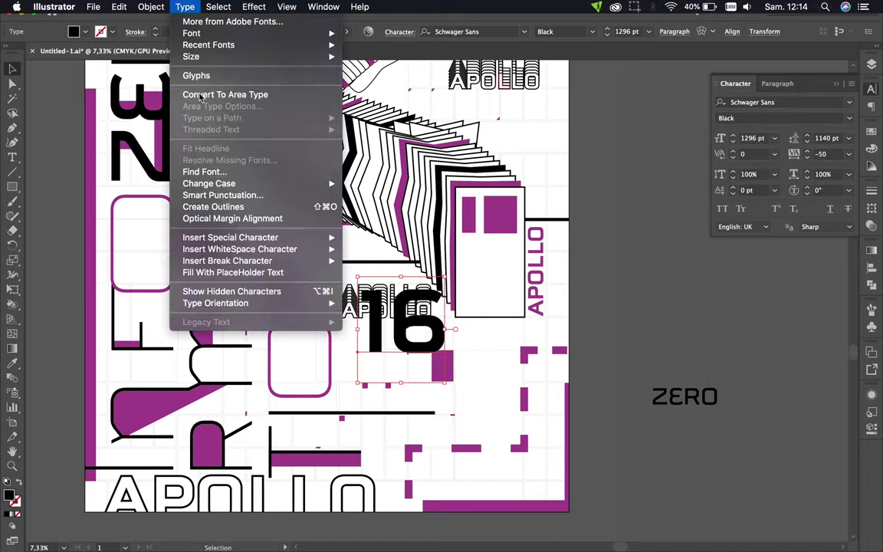
left_click(475, 351)
mouse_move(432, 331)
left_mouse_down()
mouse_move(511, 480)
mouse_move(528, 490)
left_mouse_up()
scroll(527, 483, "down", 2)
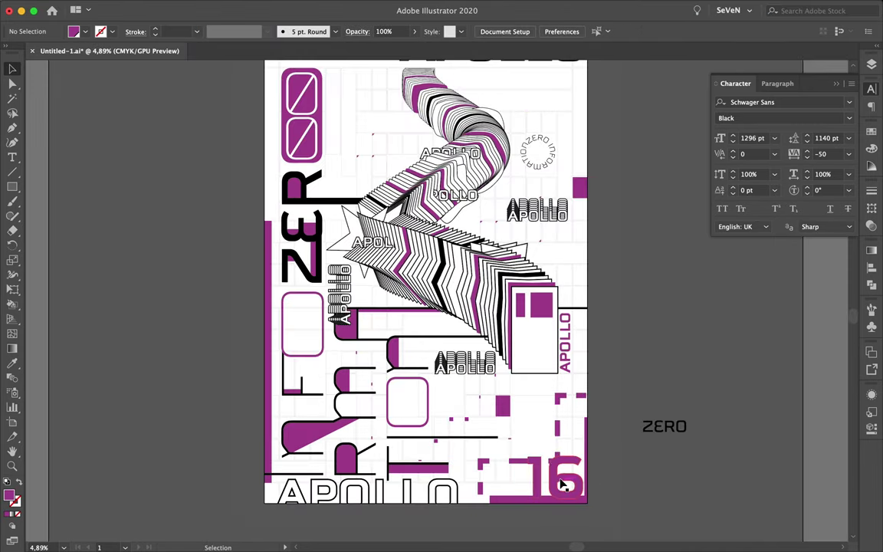
scroll(583, 494, "down", 2)
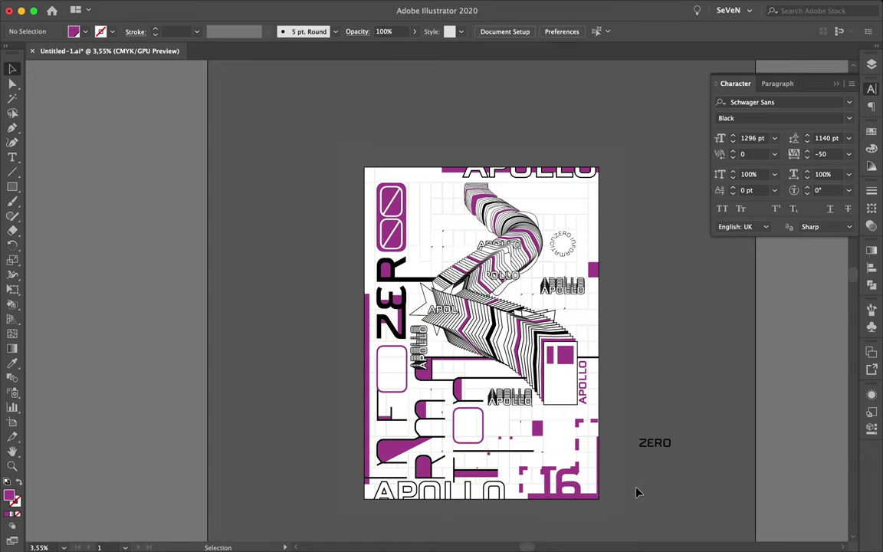
key("shift+f")
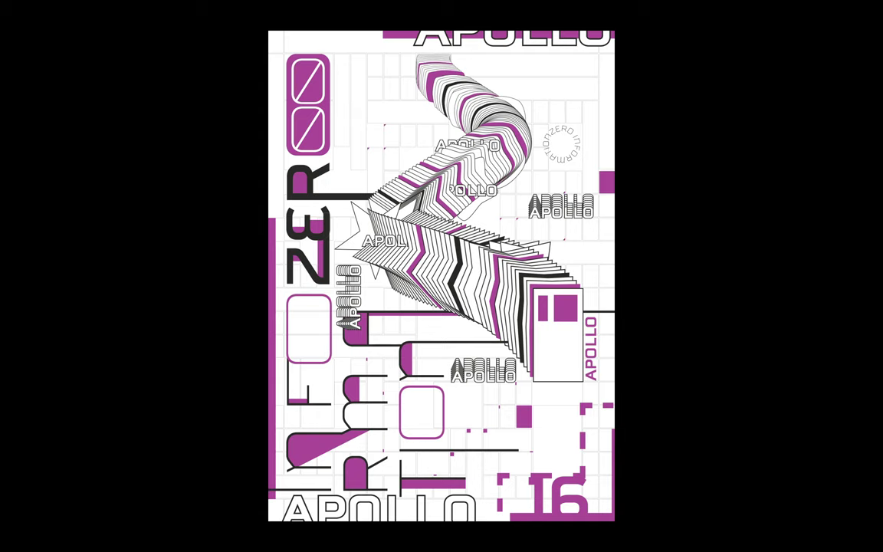